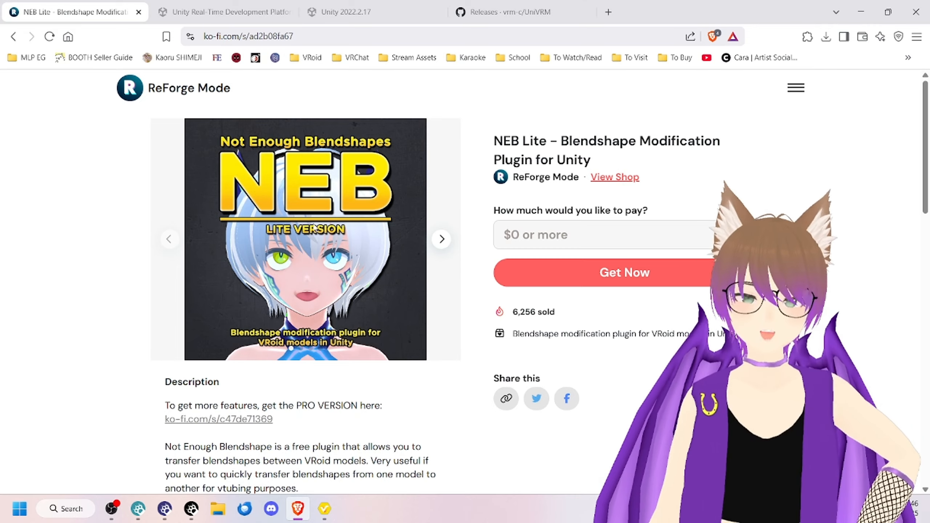
Step: Set the payment for the NEB Lite plugin to 0 and proceed to its order summary
{"action": "left_click", "coordinate": [539, 238]}
{"action": "type", "text": "0"}
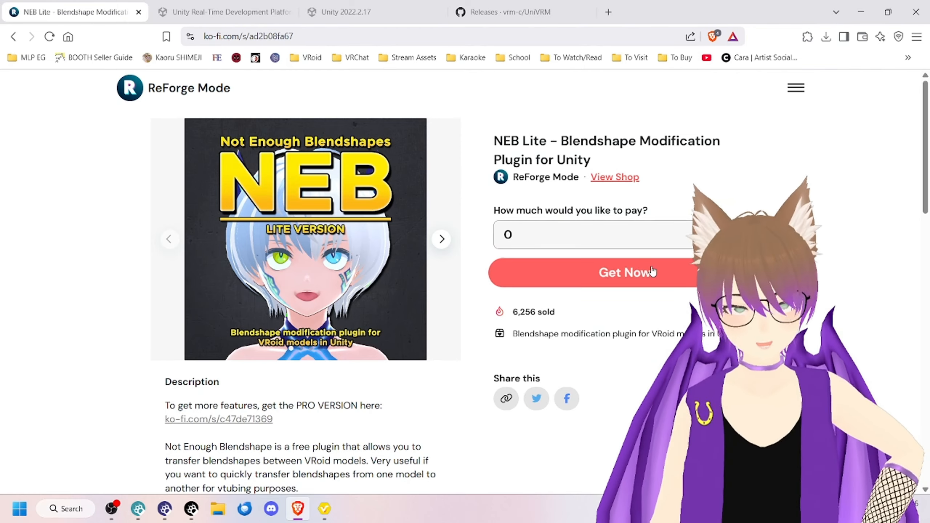
{"action": "left_click", "coordinate": [626, 271]}
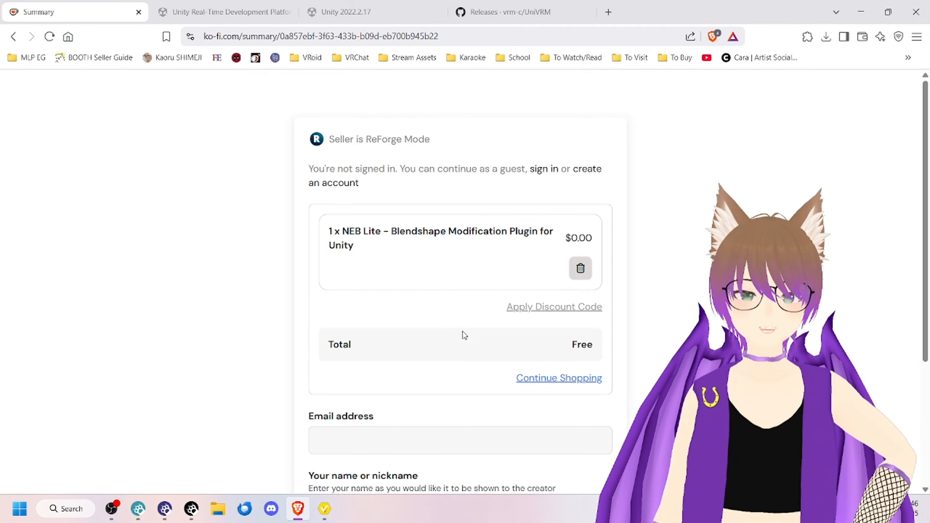
Step: Fill in the buyer's email address and name on the order summary, and complete the free checkout
{"action": "scroll", "coordinate": [476, 318], "scroll_direction": "down", "scroll_amount": 3}
{"action": "scroll", "coordinate": [330, 296], "scroll_direction": "down", "scroll_amount": 2}
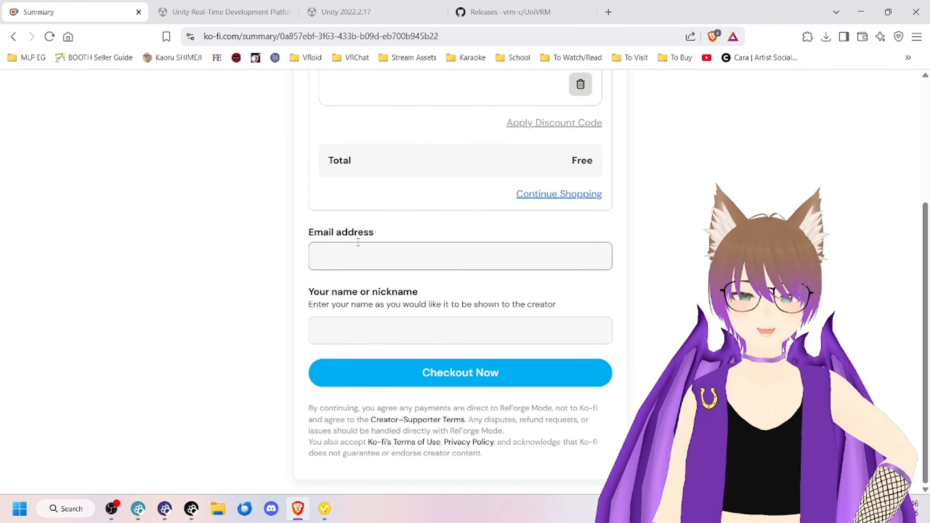
{"action": "left_click", "coordinate": [373, 256]}
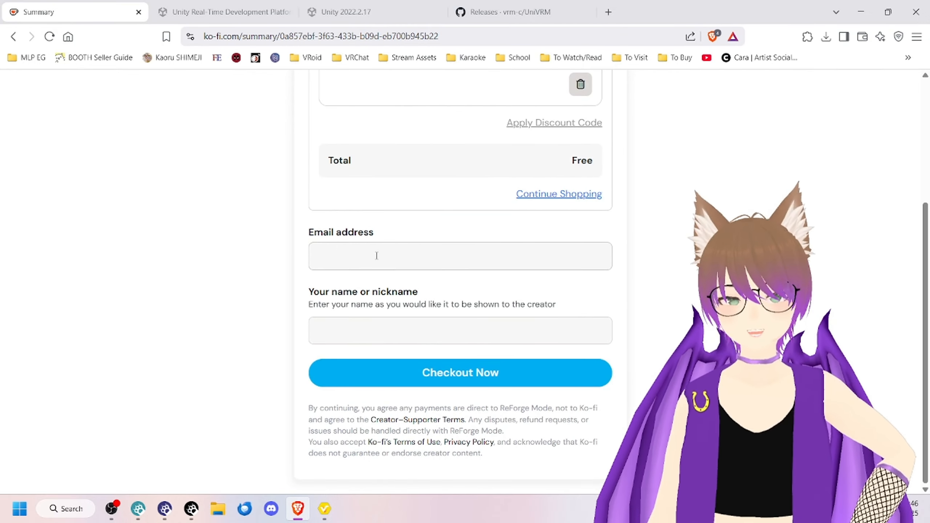
{"action": "left_click", "coordinate": [402, 331]}
{"action": "type", "text": "ELi"}
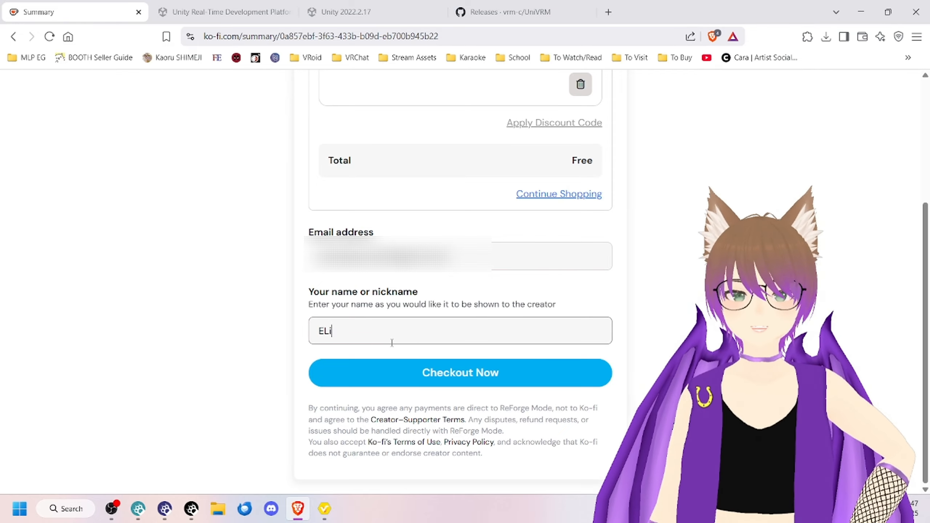
{"action": "type", "text": "lio"}
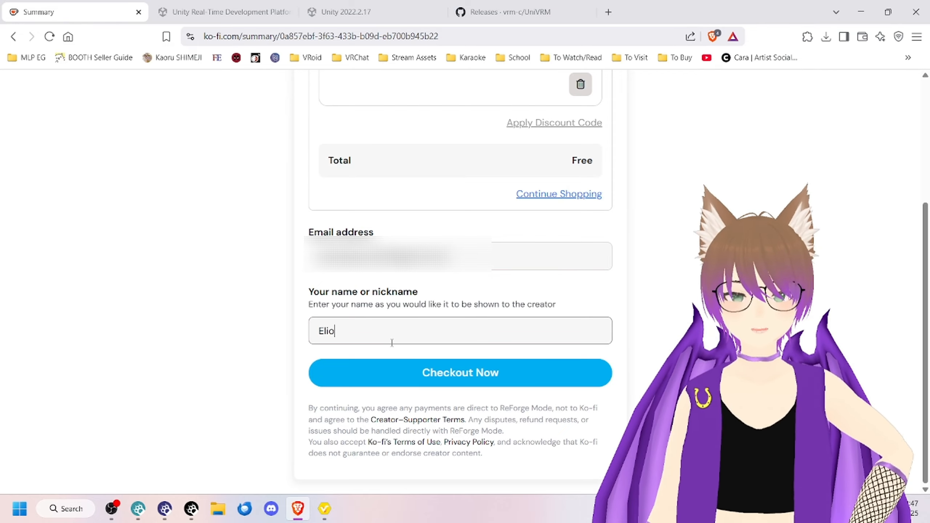
{"action": "type", "text": "t"}
{"action": "mouse_move", "coordinate": [556, 304]}
{"action": "left_mouse_down"}
{"action": "mouse_move", "coordinate": [457, 311]}
{"action": "mouse_move", "coordinate": [552, 302]}
{"action": "left_mouse_up"}
{"action": "left_click", "coordinate": [429, 328]}
{"action": "type", "text": "Lynx"}
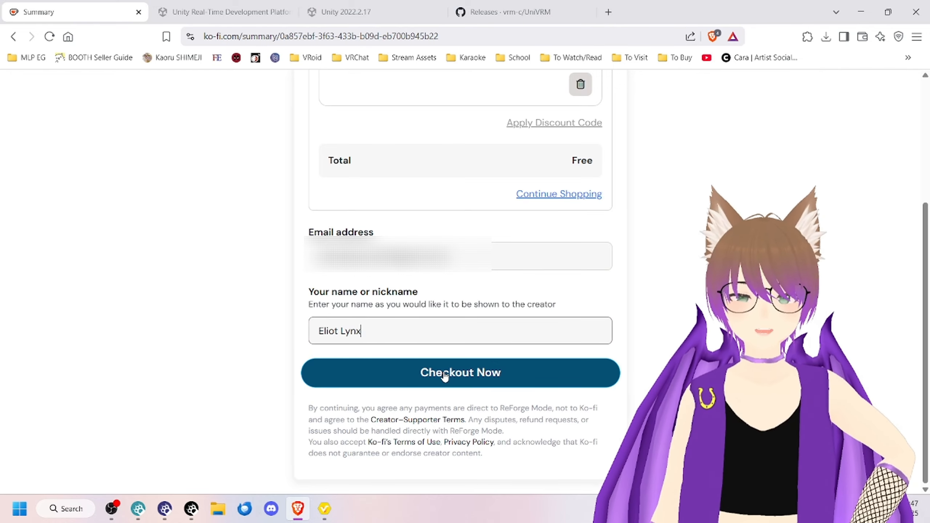
{"action": "left_click", "coordinate": [444, 374]}
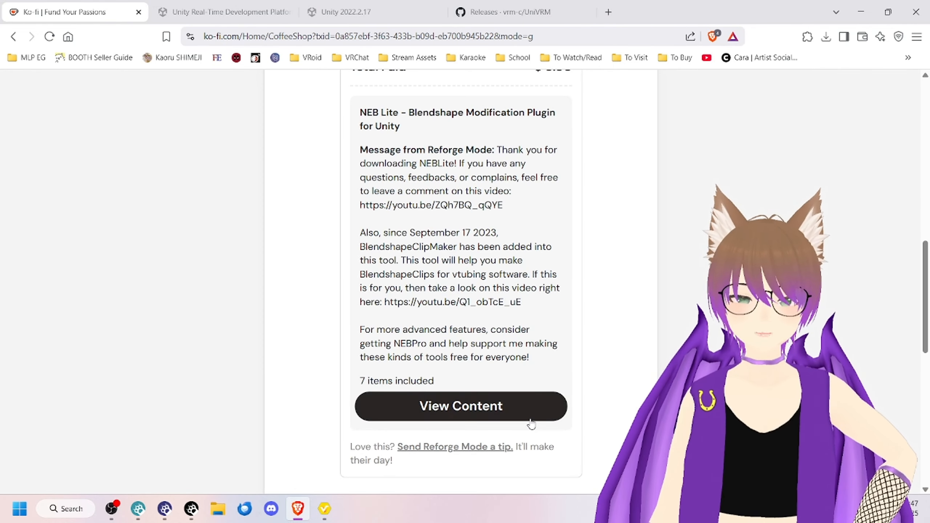
Step: Open the purchased NEB Lite content and download NEBLite v1.2.2.unitypackage
{"action": "left_click", "coordinate": [531, 421]}
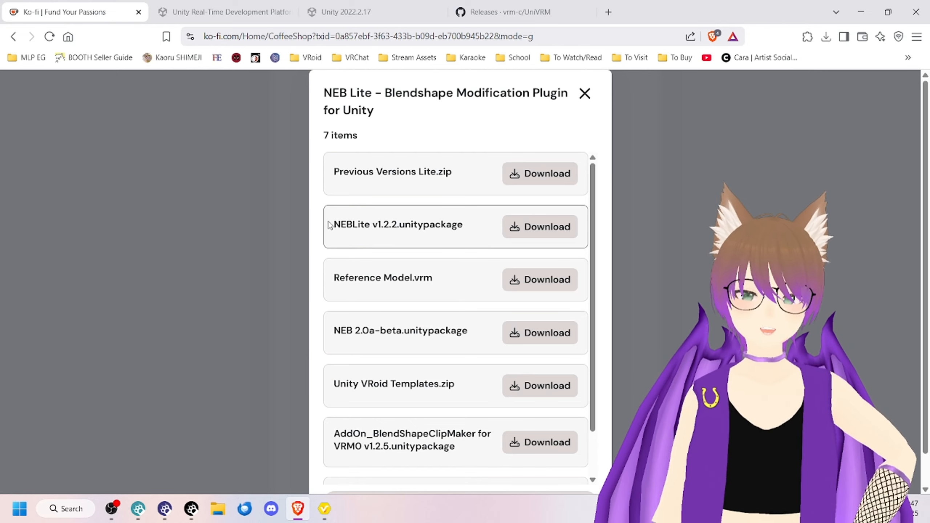
{"action": "left_click_drag", "start_coordinate": [333, 224], "coordinate": [405, 225]}
{"action": "left_click", "coordinate": [406, 224]}
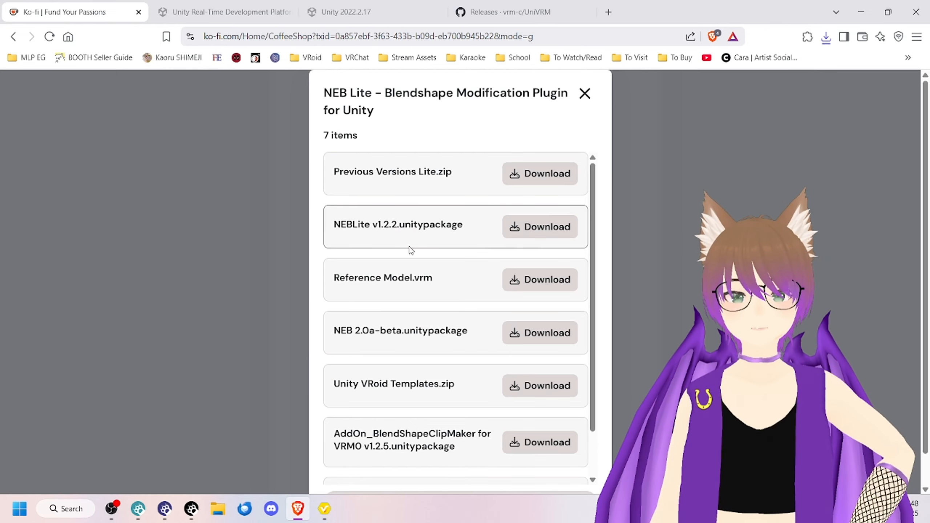
Step: Compare the entries for Reference Model.vrm and Reference Model for v1.27.0 or later.vrm among the NEB Lite files
{"action": "scroll", "coordinate": [406, 401], "scroll_direction": "down", "scroll_amount": 2}
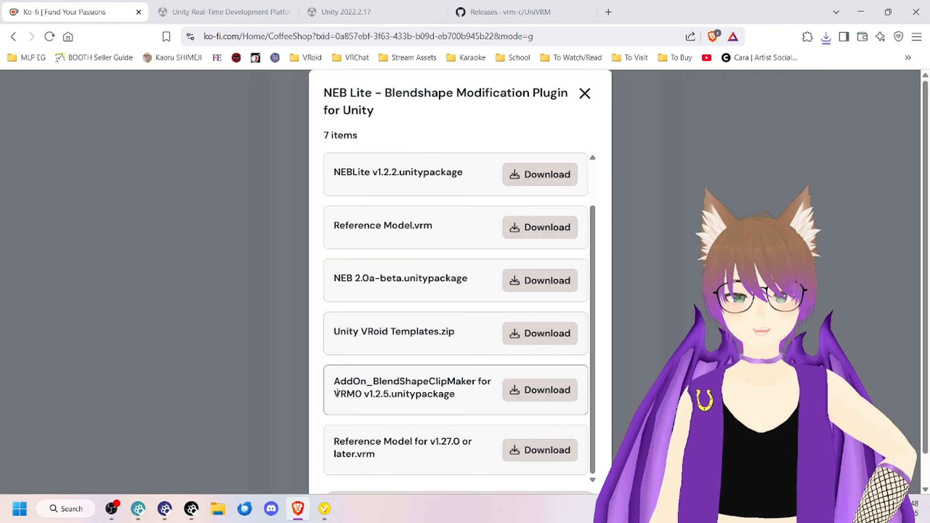
{"action": "scroll", "coordinate": [352, 408], "scroll_direction": "down", "scroll_amount": 1}
{"action": "left_click_drag", "start_coordinate": [329, 407], "coordinate": [436, 407]}
{"action": "left_click", "coordinate": [437, 413]}
{"action": "scroll", "coordinate": [435, 412], "scroll_direction": "up", "scroll_amount": 2}
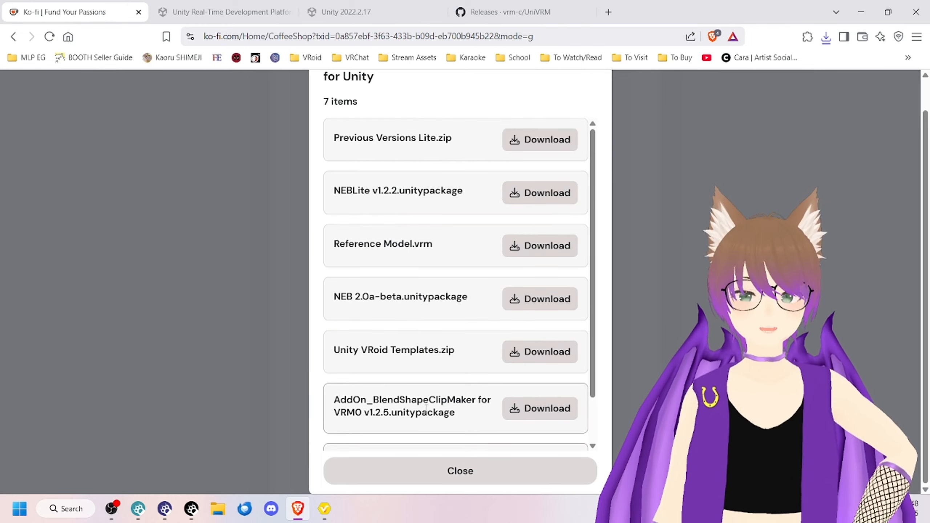
{"action": "scroll", "coordinate": [428, 410], "scroll_direction": "down", "scroll_amount": 2}
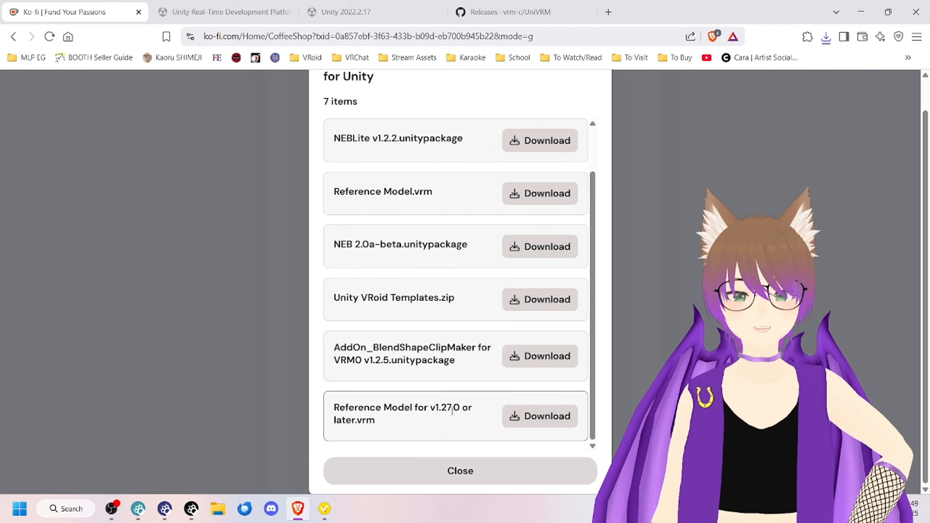
{"action": "left_click_drag", "start_coordinate": [436, 409], "coordinate": [438, 408]}
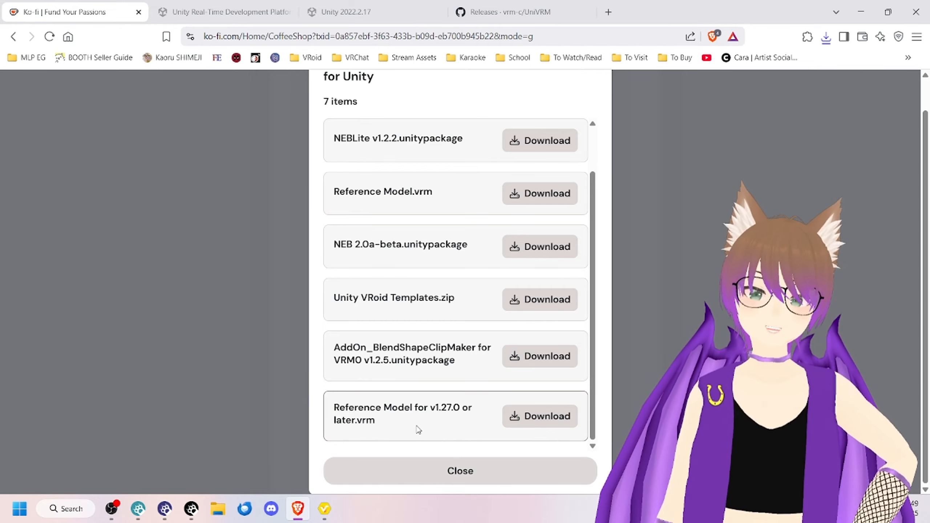
{"action": "scroll", "coordinate": [429, 409], "scroll_direction": "up", "scroll_amount": 2}
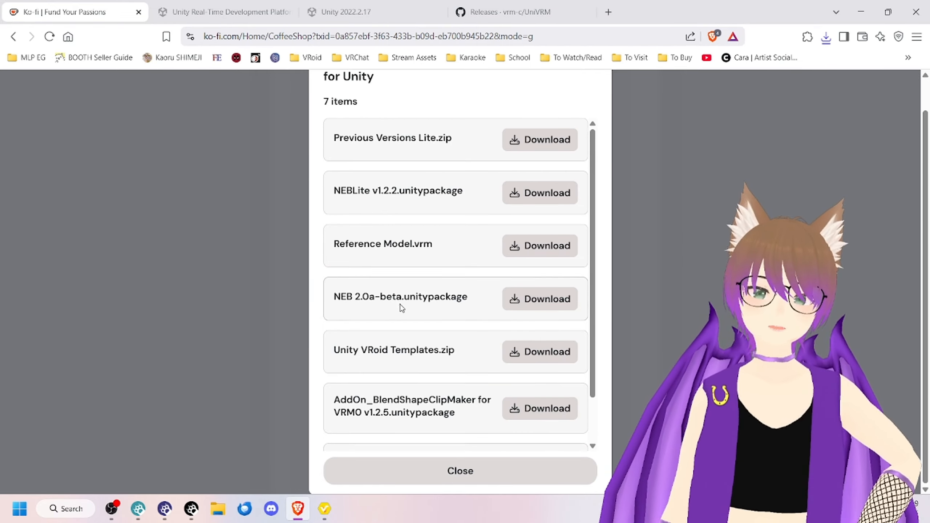
{"action": "left_click_drag", "start_coordinate": [447, 247], "coordinate": [336, 256]}
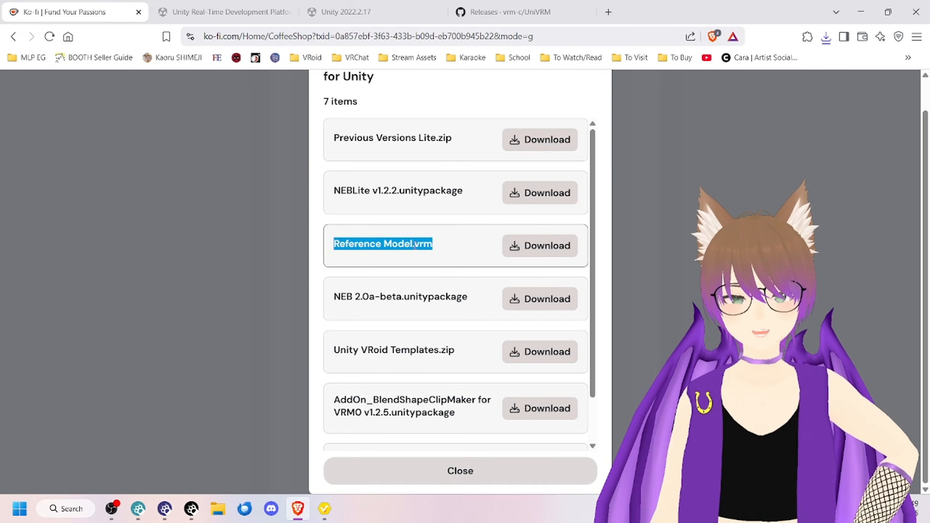
Step: Check the program version in VRoid Studio, and return to the NEB Lite file list in the browser
{"action": "scroll", "coordinate": [415, 244], "scroll_direction": "down", "scroll_amount": 2}
{"action": "key", "text": "alt+Tab"}
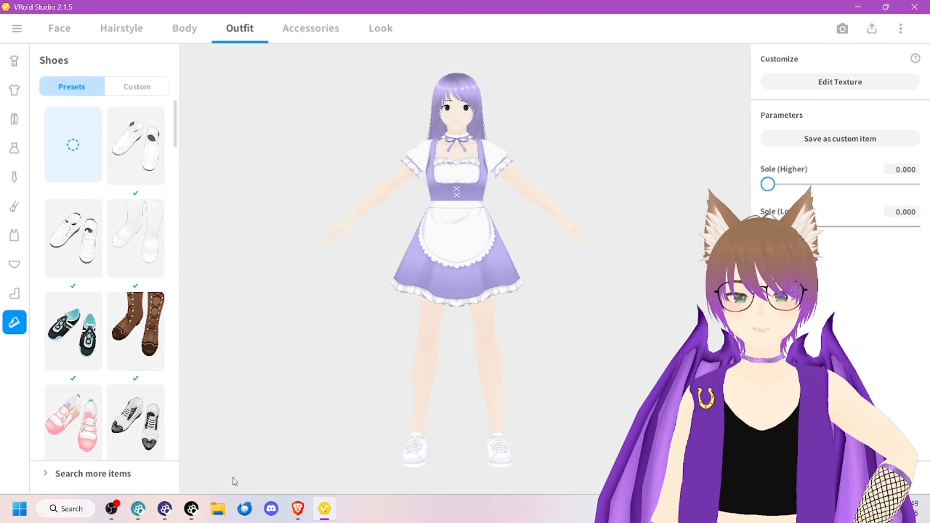
{"action": "left_click", "coordinate": [297, 508]}
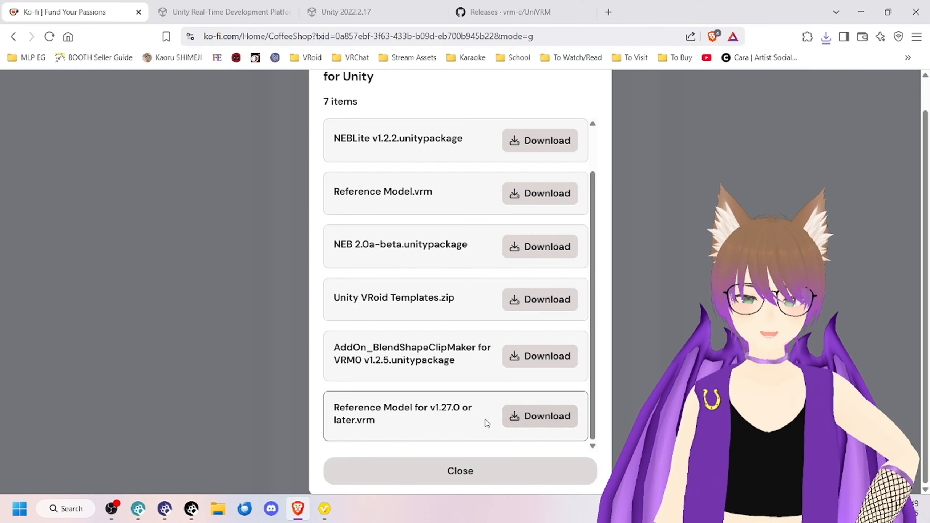
Step: Download AddOn_BlendShapeClipMaker for VRM0 v1.2.5.unitypackage from the NEB Lite files
{"action": "scroll", "coordinate": [534, 416], "scroll_direction": "up", "scroll_amount": 3}
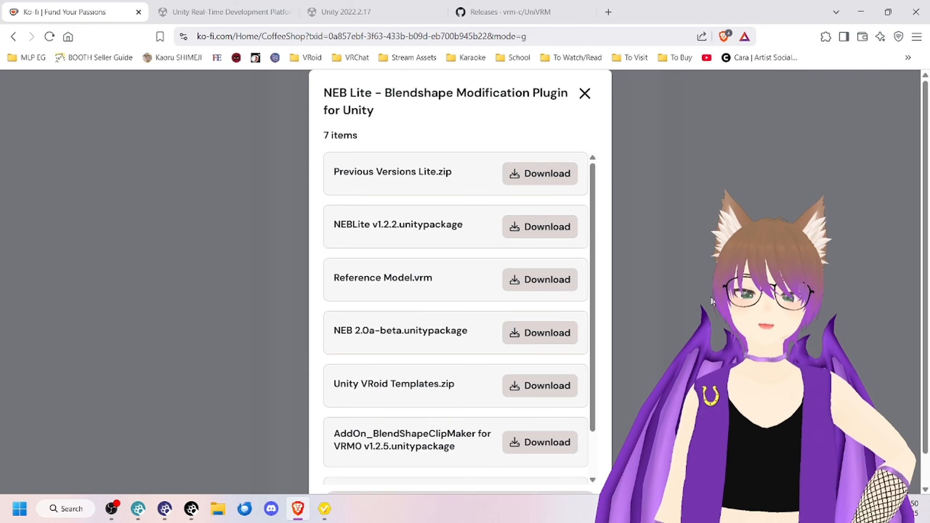
{"action": "scroll", "coordinate": [469, 362], "scroll_direction": "down", "scroll_amount": 2}
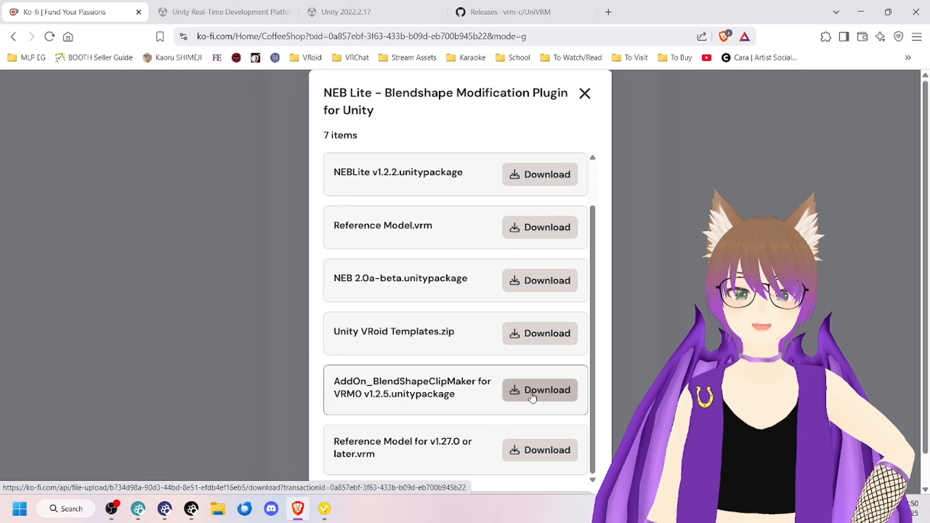
{"action": "left_click", "coordinate": [560, 394]}
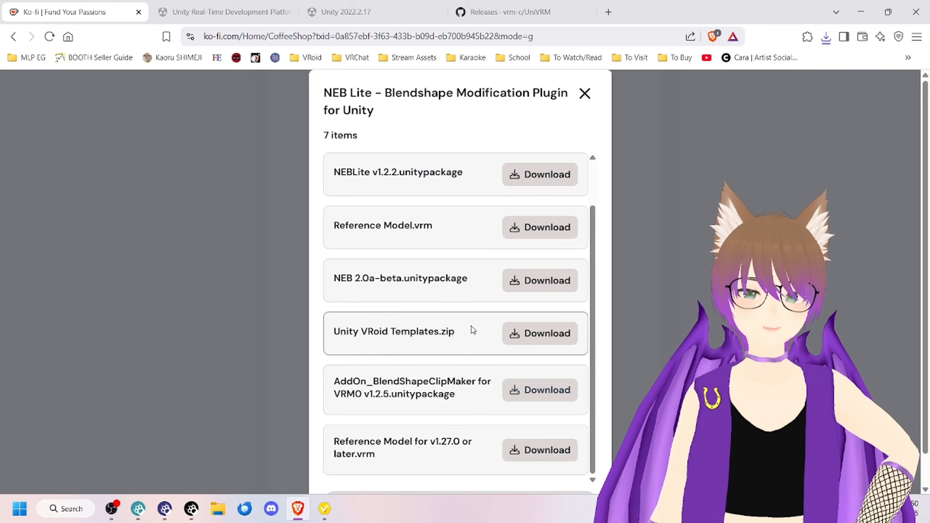
Step: Examine the Unity VRoid Templates.zip entry among the NEB Lite files
{"action": "left_click_drag", "start_coordinate": [455, 331], "coordinate": [332, 332]}
{"action": "left_click", "coordinate": [486, 335]}
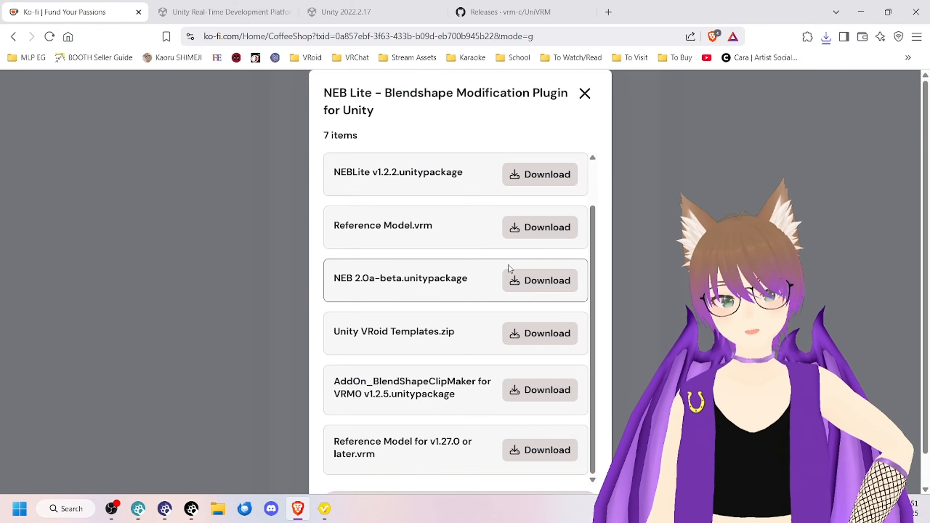
{"action": "mouse_move", "coordinate": [462, 335]}
{"action": "left_mouse_down"}
{"action": "mouse_move", "coordinate": [333, 332]}
{"action": "mouse_move", "coordinate": [463, 332]}
{"action": "left_mouse_up"}
{"action": "left_click", "coordinate": [463, 332]}
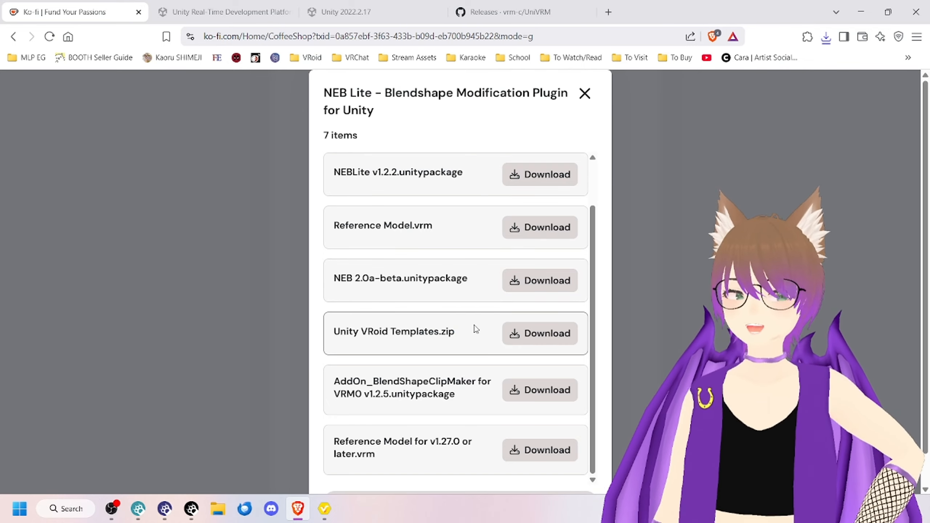
{"action": "left_click_drag", "start_coordinate": [471, 330], "coordinate": [418, 332]}
{"action": "left_click", "coordinate": [468, 344]}
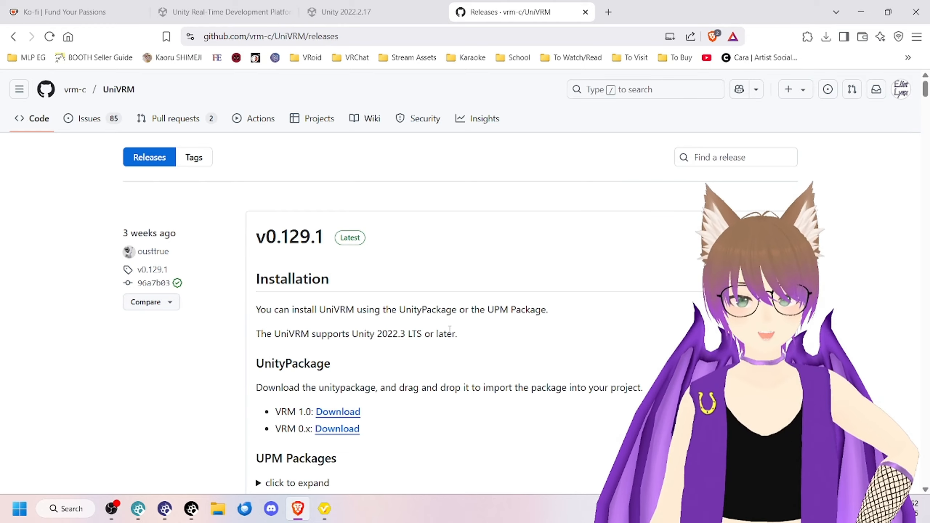
Step: Download the VRM 0.x UnityPackage of UniVRM v0.129.1 from the GitHub releases page
{"action": "scroll", "coordinate": [450, 329], "scroll_direction": "down", "scroll_amount": 1}
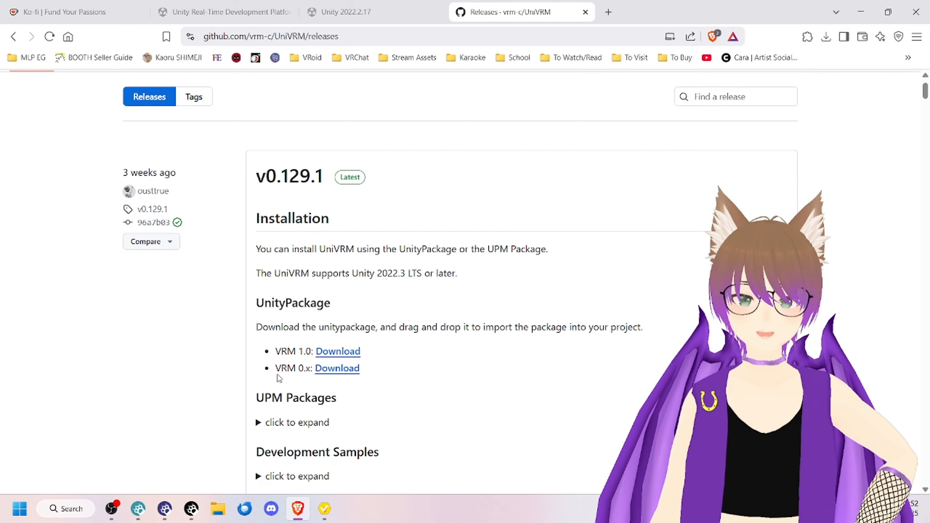
{"action": "left_click_drag", "start_coordinate": [275, 367], "coordinate": [304, 368]}
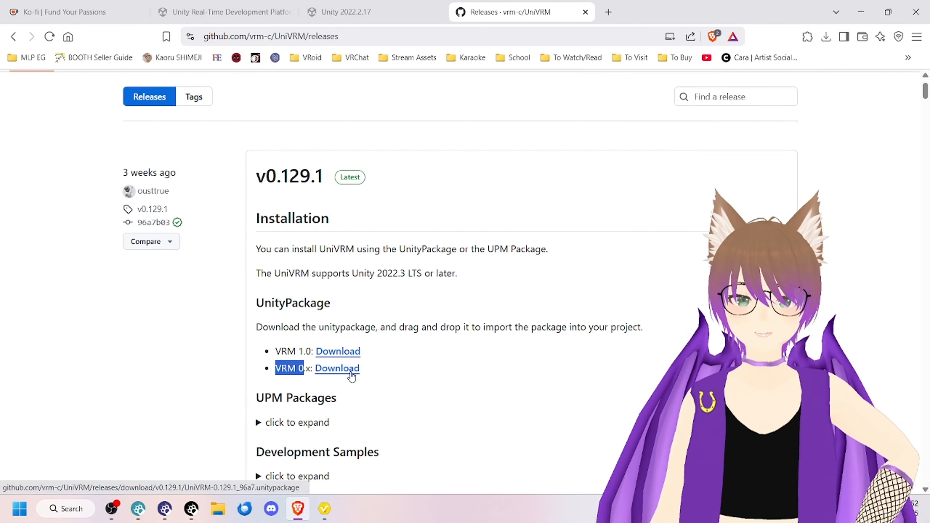
{"action": "left_click", "coordinate": [337, 368]}
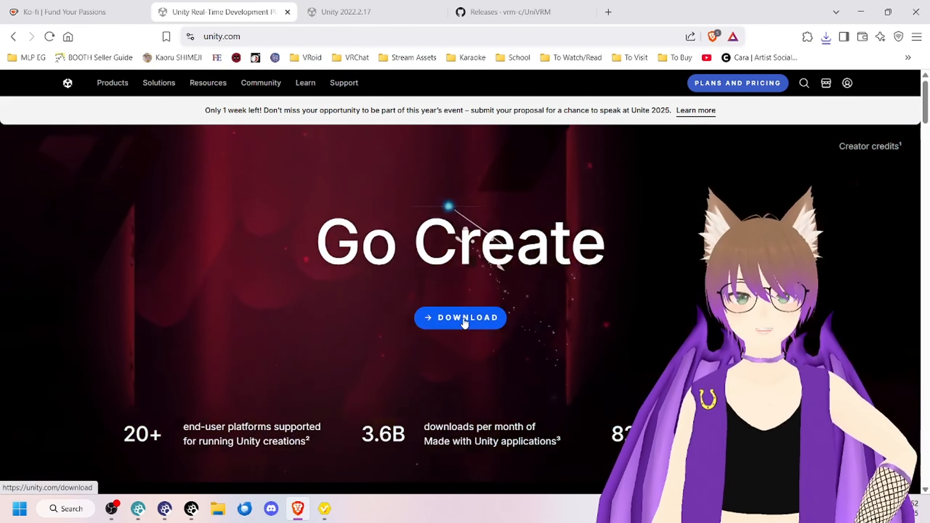
Step: Download the Unity Hub installer for Windows, saving UnityHubSetup.exe in Downloads, and close the Unity download page
{"action": "left_click", "coordinate": [465, 320]}
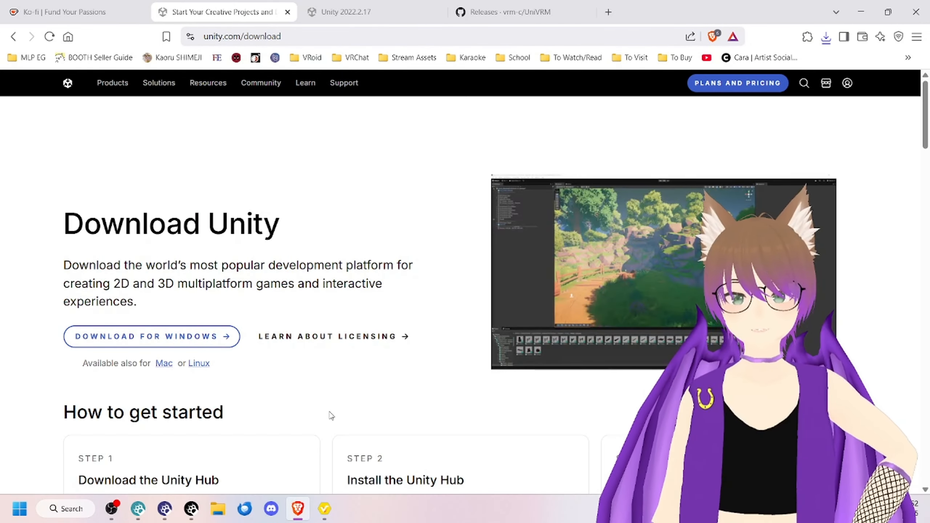
{"action": "left_click", "coordinate": [173, 348]}
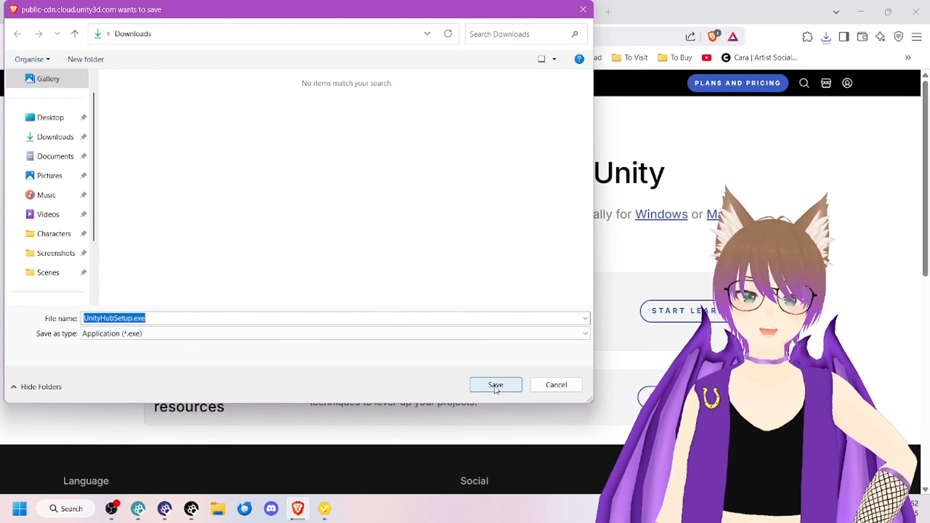
{"action": "left_click", "coordinate": [495, 384]}
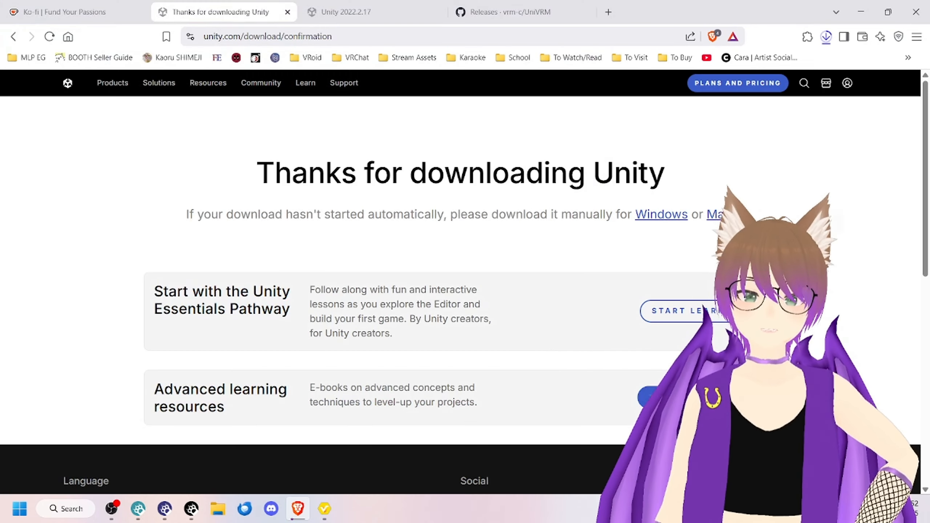
{"action": "left_click", "coordinate": [826, 38]}
{"action": "left_click", "coordinate": [827, 37]}
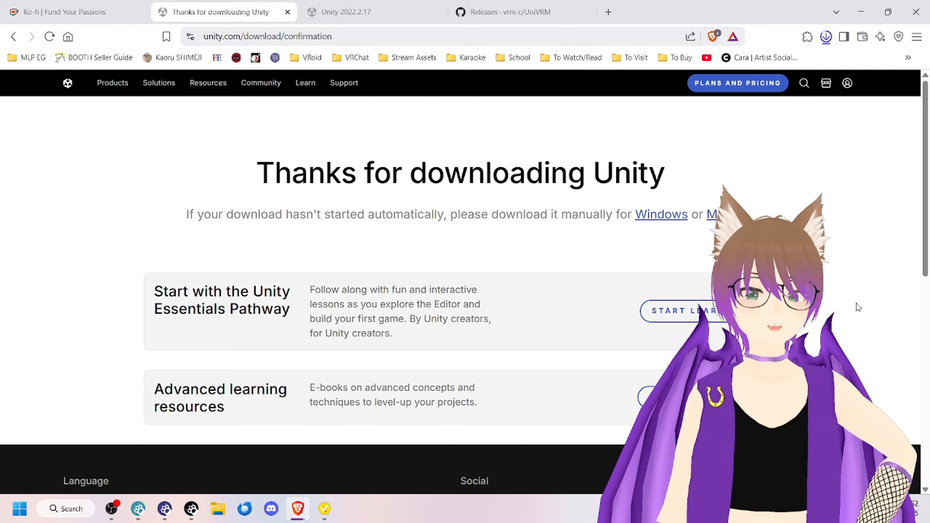
{"action": "key", "text": "ctrl+w"}
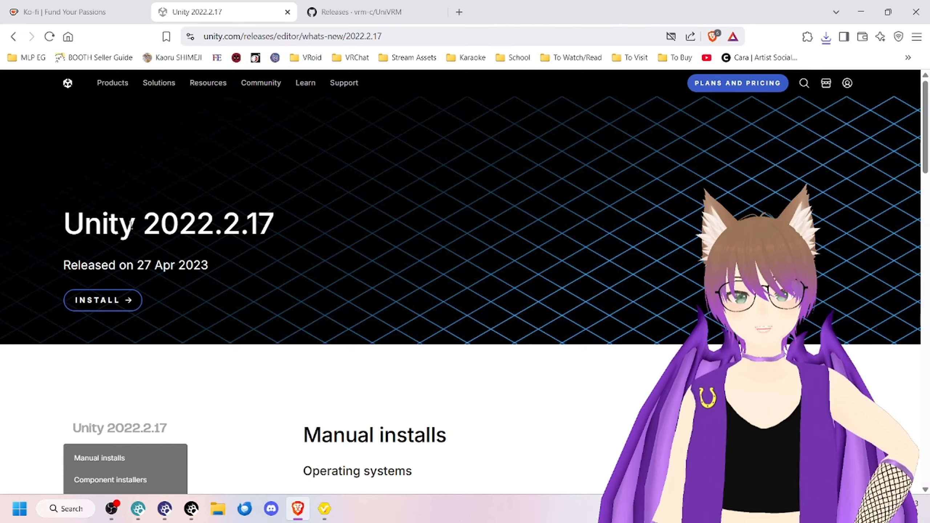
Step: Start the Unity 2022.2.17 installation from its release page in Unity Hub, opening the module selection with Microsoft Visual Studio Community 2022
{"action": "left_click_drag", "start_coordinate": [145, 220], "coordinate": [175, 220]}
{"action": "left_click", "coordinate": [204, 224]}
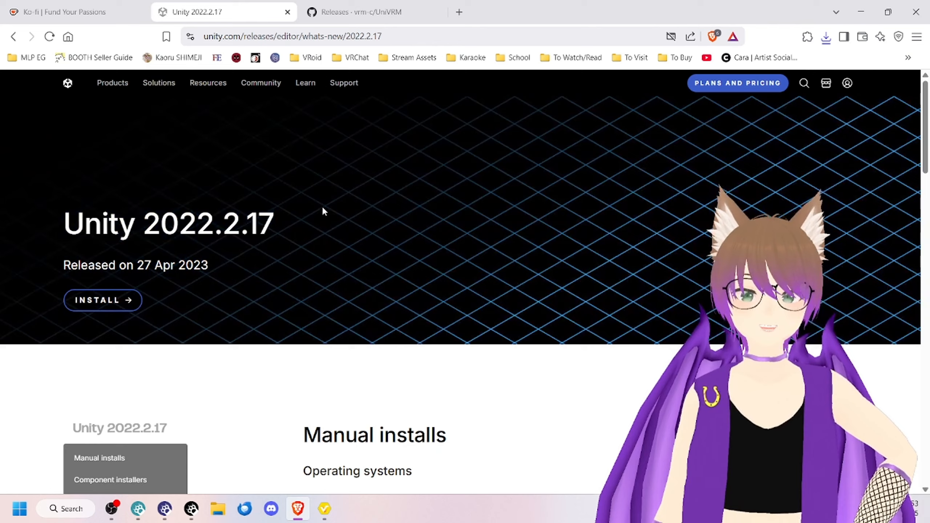
{"action": "left_click_drag", "start_coordinate": [274, 224], "coordinate": [215, 225]}
{"action": "left_click", "coordinate": [290, 248]}
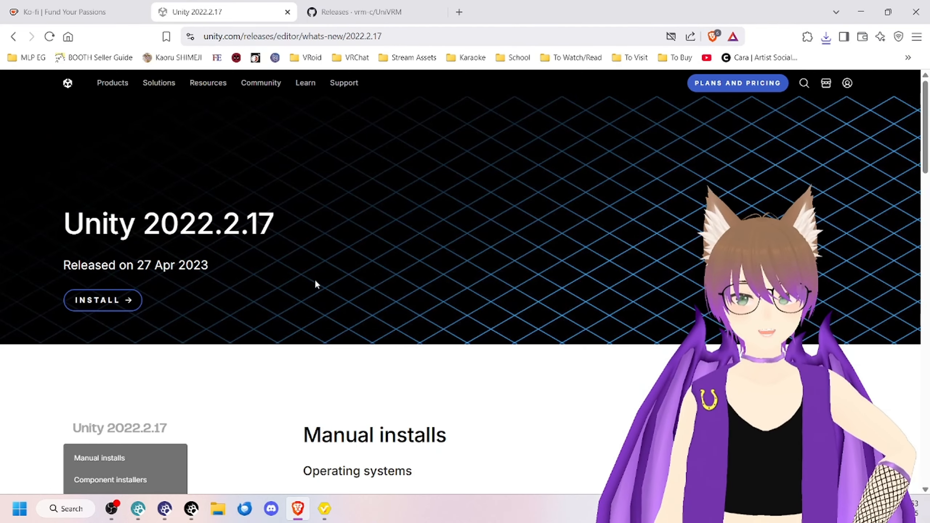
{"action": "left_click", "coordinate": [115, 304]}
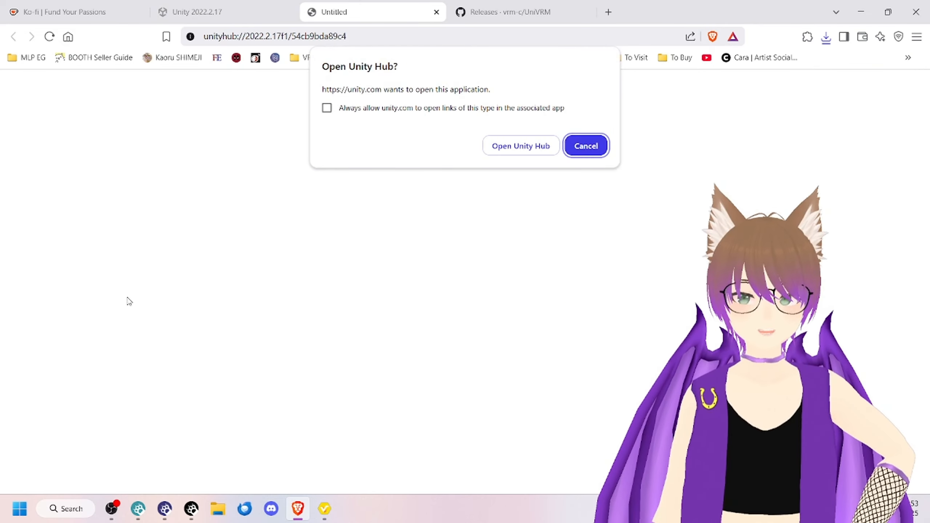
{"action": "left_click", "coordinate": [523, 145]}
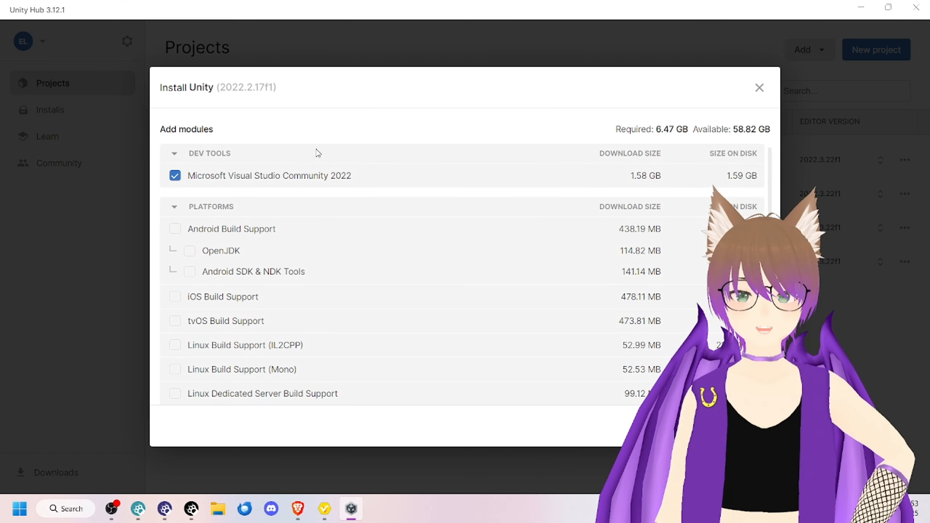
{"action": "left_click", "coordinate": [220, 180]}
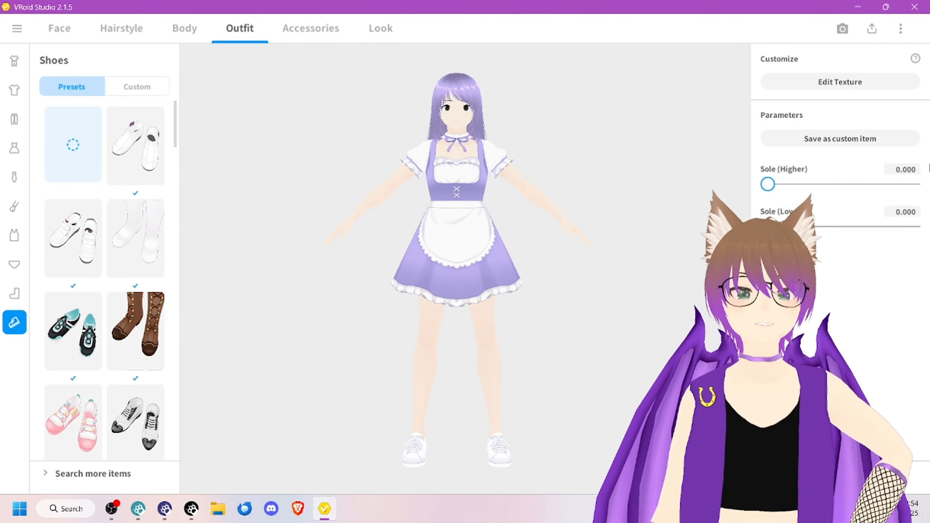
Step: Switch to VRoid Studio, start exporting the avatar as VRM, and turn off Delete Transparent Meshes in the polygon reduction options
{"action": "left_click", "coordinate": [872, 29]}
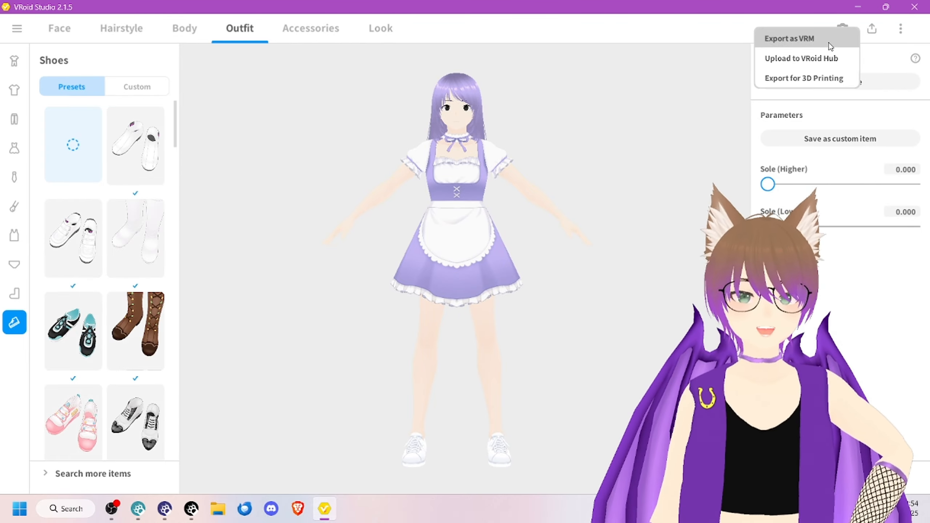
{"action": "left_click", "coordinate": [830, 45]}
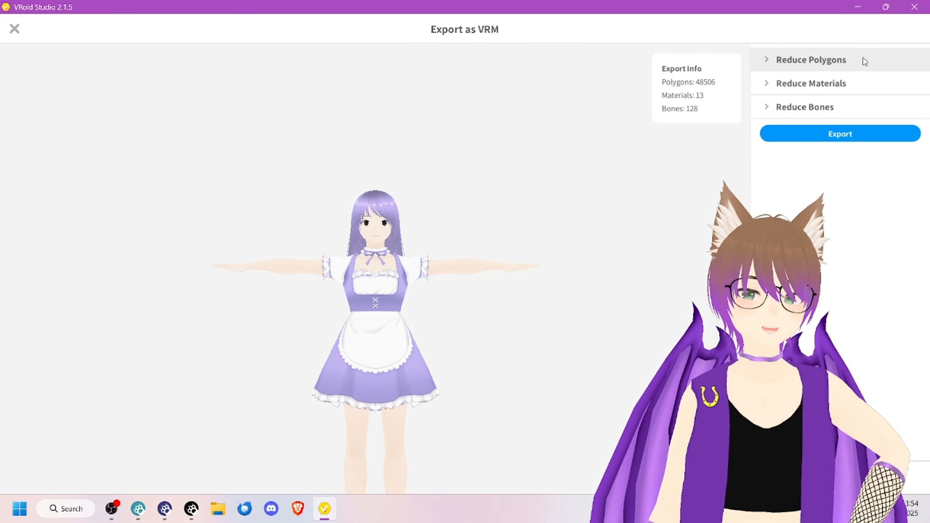
{"action": "left_click", "coordinate": [855, 68]}
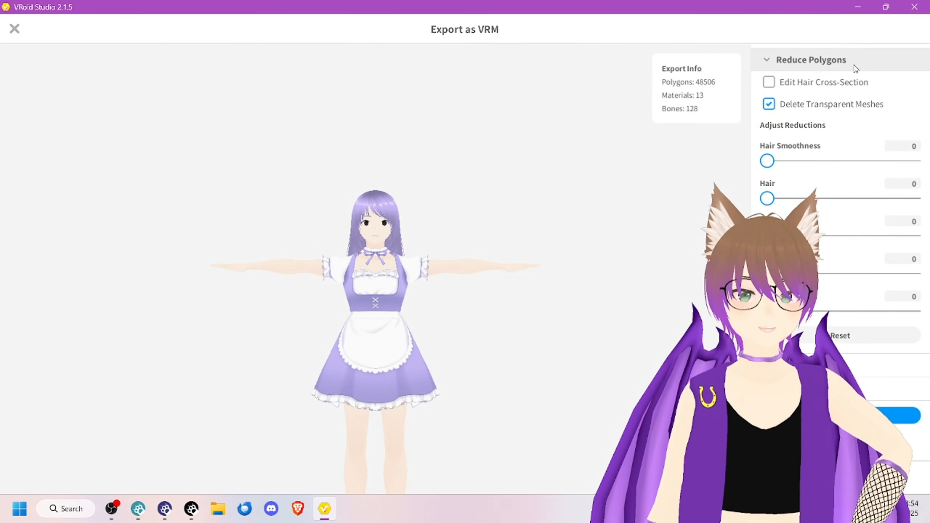
{"action": "left_click", "coordinate": [769, 105]}
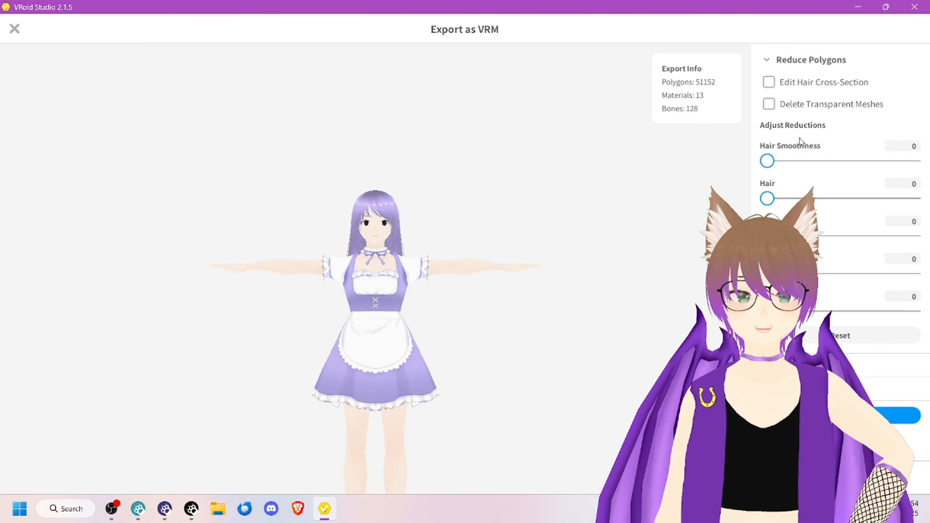
{"action": "scroll", "coordinate": [523, 235], "scroll_direction": "up", "scroll_amount": 8}
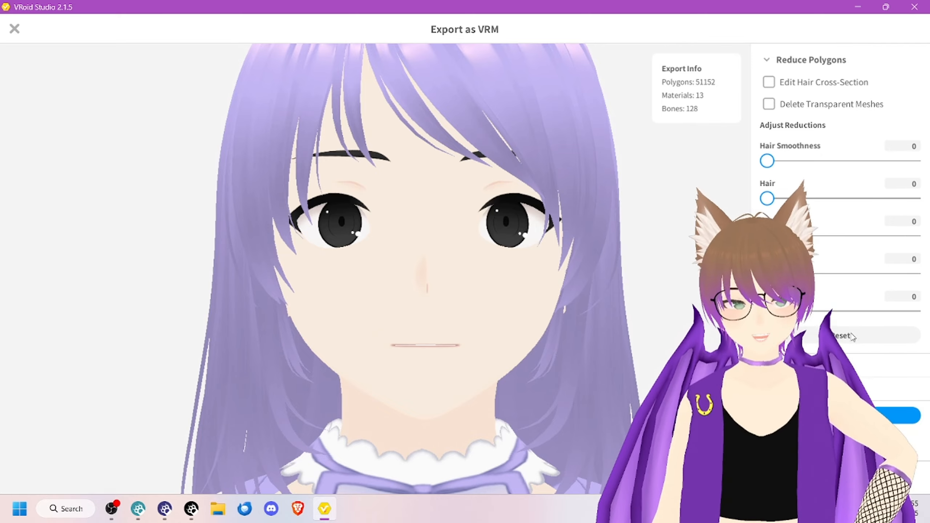
{"action": "left_click", "coordinate": [805, 59]}
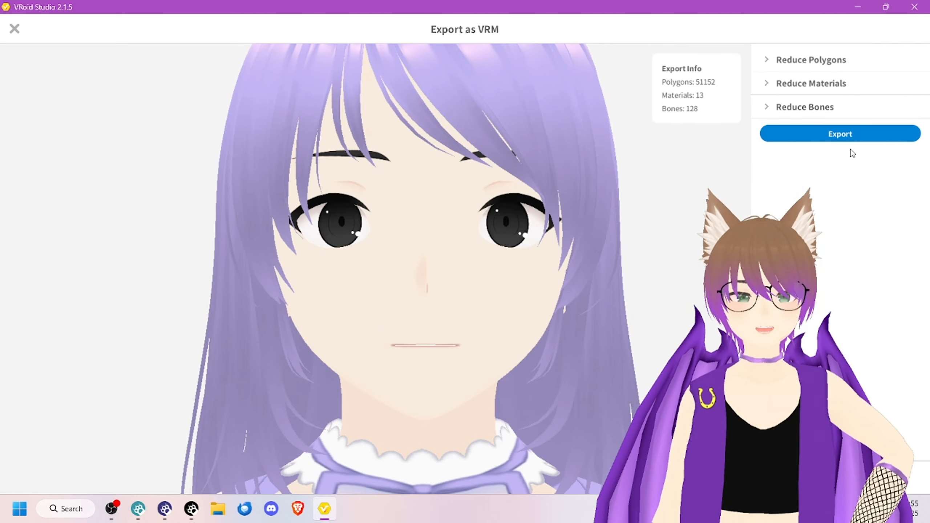
Step: Proceed to the VRM export settings with format VRM0.0 and enter the title ARKit Tutorial and the creator's name
{"action": "left_click", "coordinate": [853, 139]}
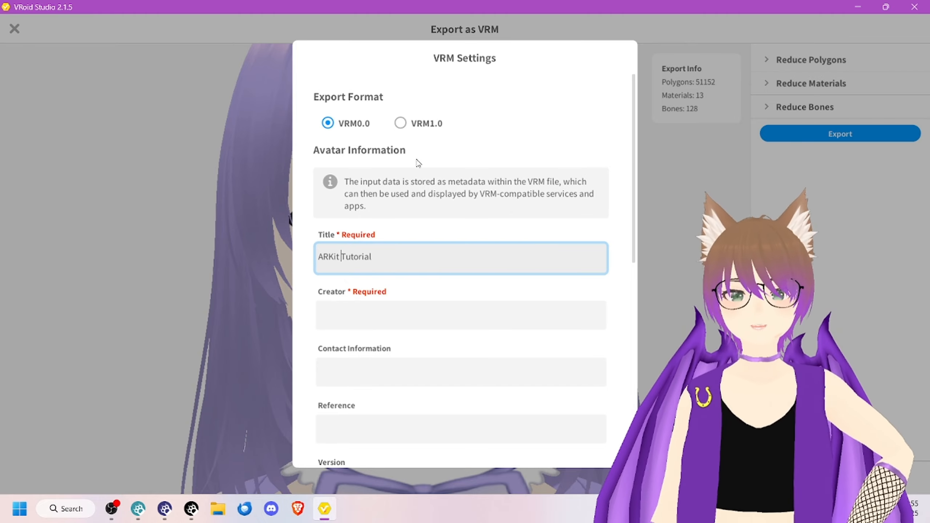
{"action": "left_click", "coordinate": [388, 226]}
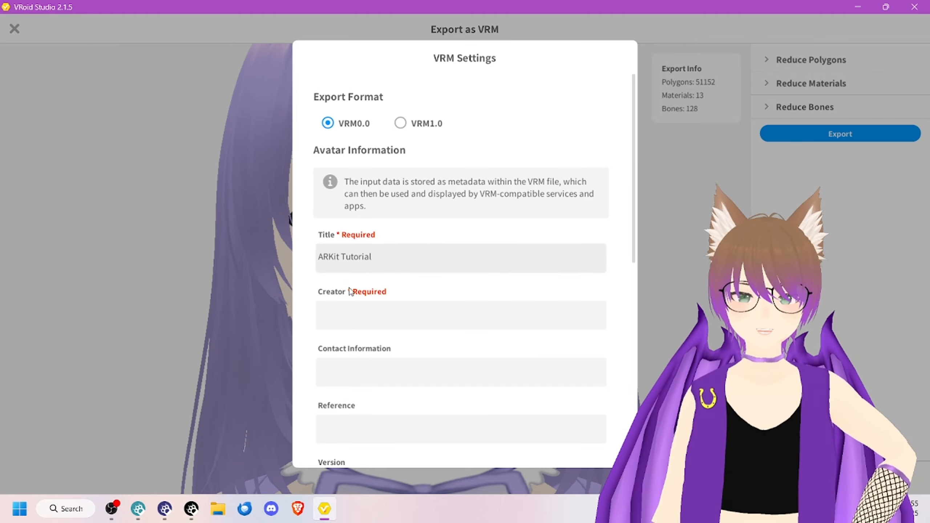
{"action": "scroll", "coordinate": [368, 291], "scroll_direction": "down", "scroll_amount": 3}
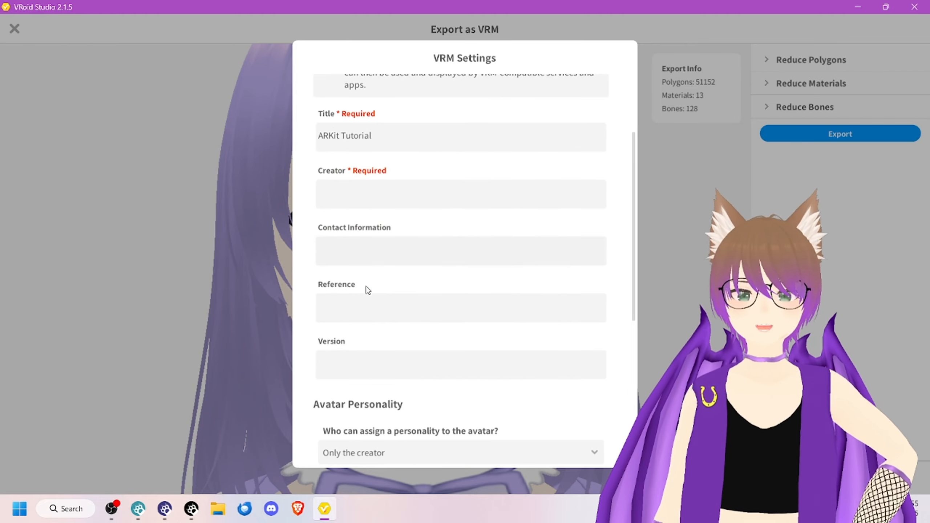
{"action": "left_click", "coordinate": [377, 202]}
{"action": "type", "text": "eliot"}
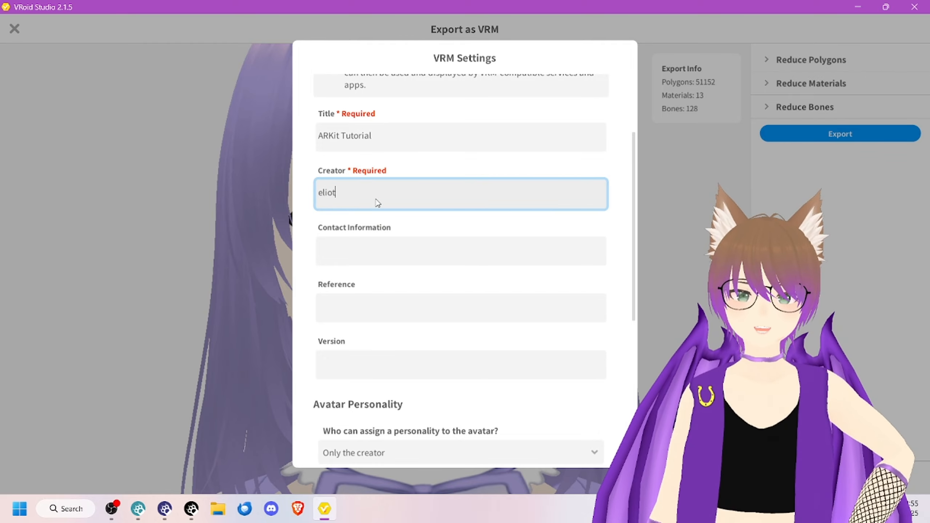
{"action": "type", "text": "_lynx"}
{"action": "scroll", "coordinate": [351, 178], "scroll_direction": "down", "scroll_amount": 2}
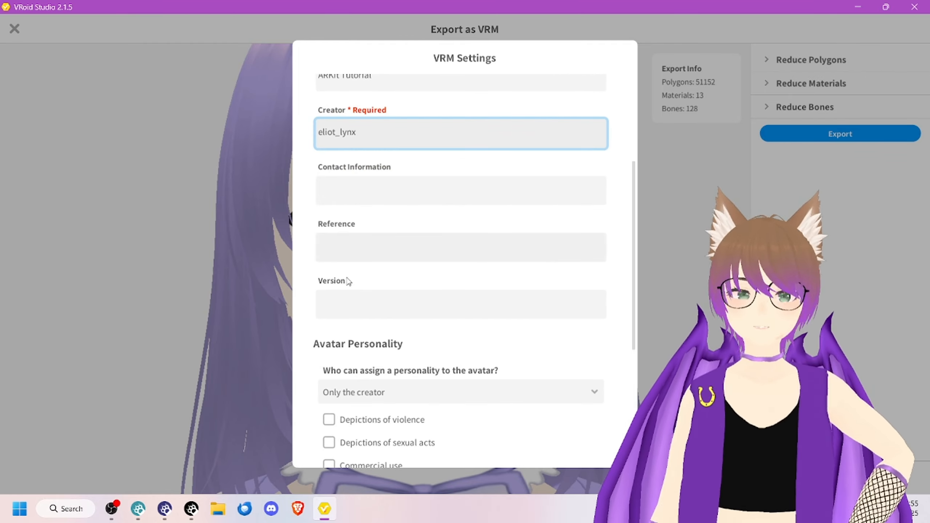
Step: Set the avatar's version to 1.0 in the VRM export settings, leaving the contact information and reference empty
{"action": "left_click", "coordinate": [413, 308]}
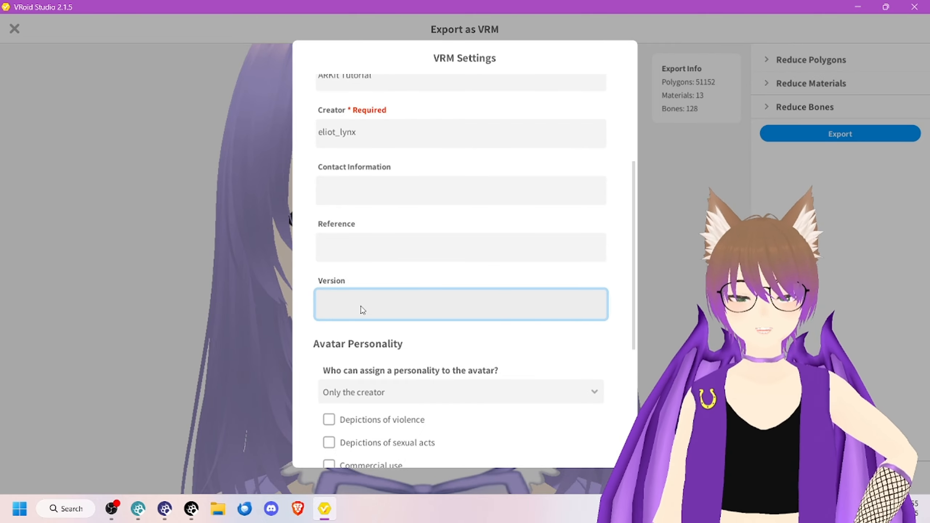
{"action": "type", "text": "1.0"}
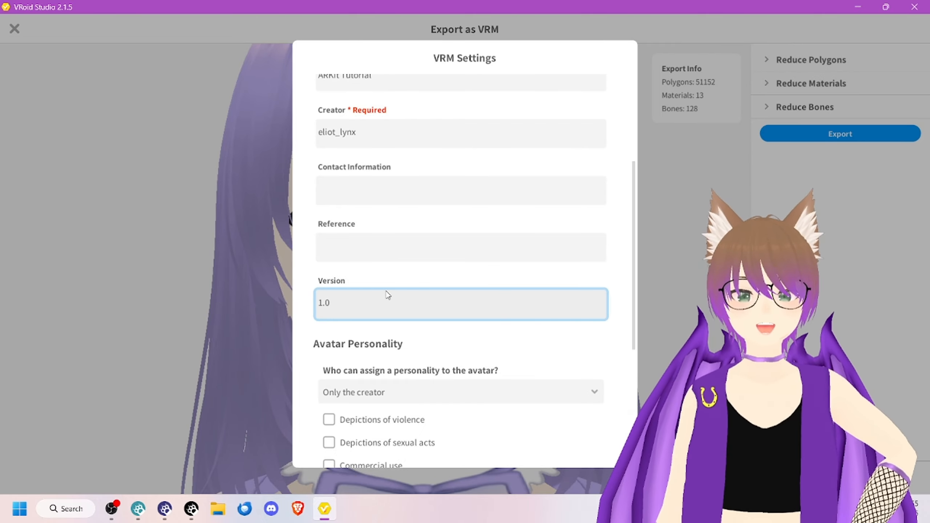
{"action": "left_click", "coordinate": [399, 275]}
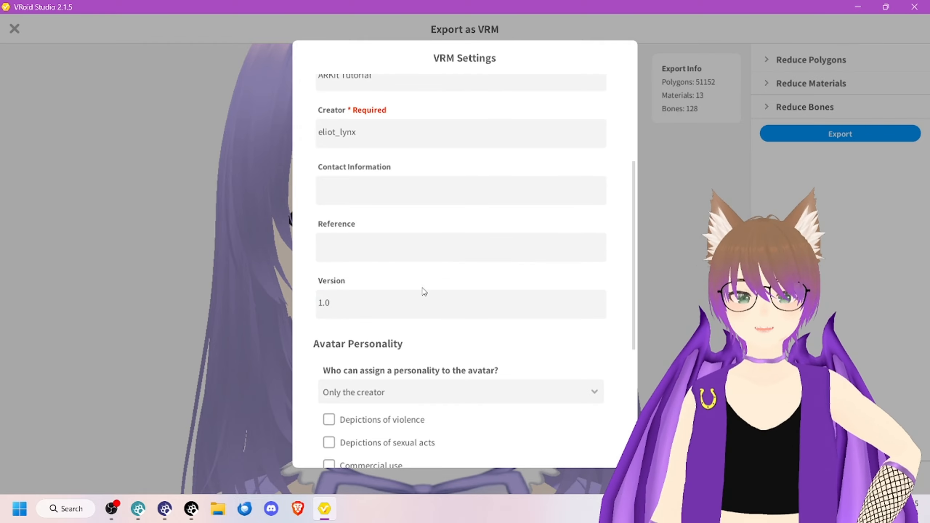
{"action": "left_click", "coordinate": [409, 307]}
{"action": "left_click", "coordinate": [400, 279]}
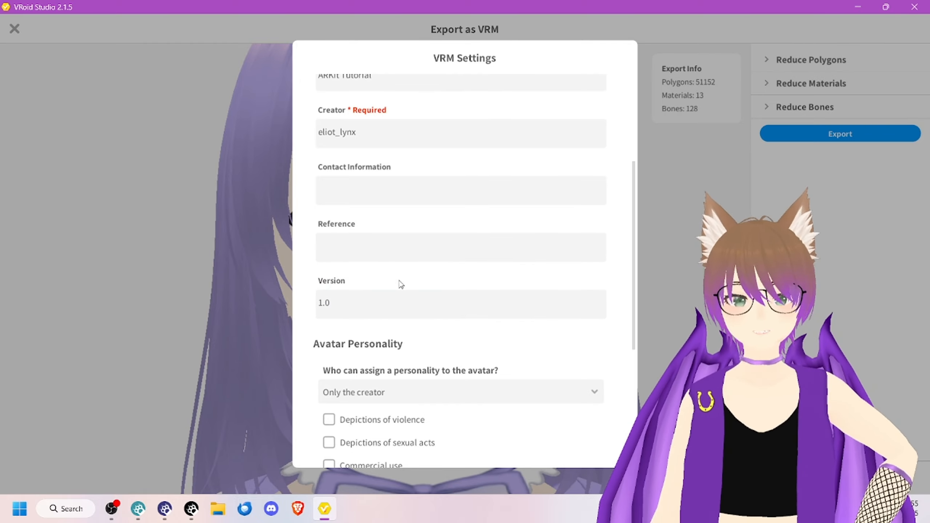
{"action": "scroll", "coordinate": [421, 310], "scroll_direction": "down", "scroll_amount": 4}
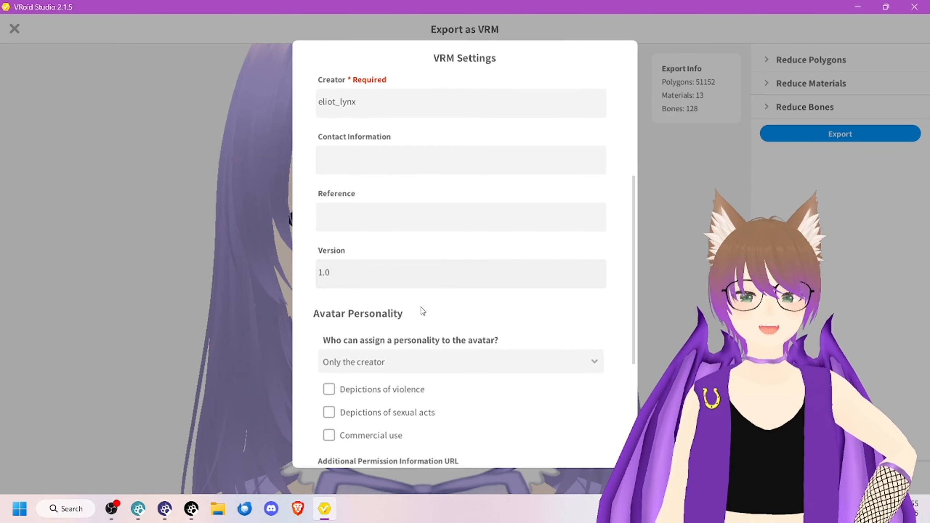
{"action": "scroll", "coordinate": [377, 125], "scroll_direction": "down", "scroll_amount": 4}
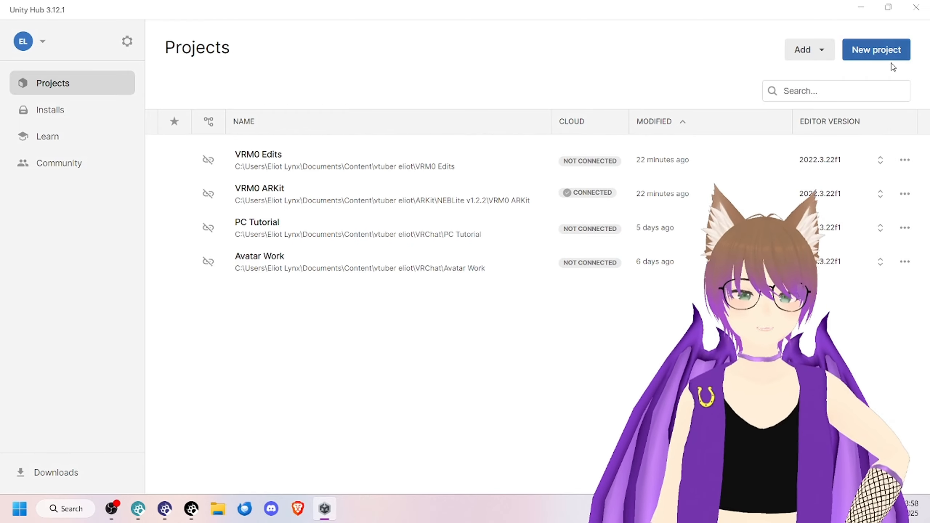
Step: Create a 3D (Built-In Render Pipeline) project named ARKit Tutorial in Unity Hub with editor version 2022.3.22f1, located in the Downloads ARKit folder
{"action": "left_click", "coordinate": [881, 51]}
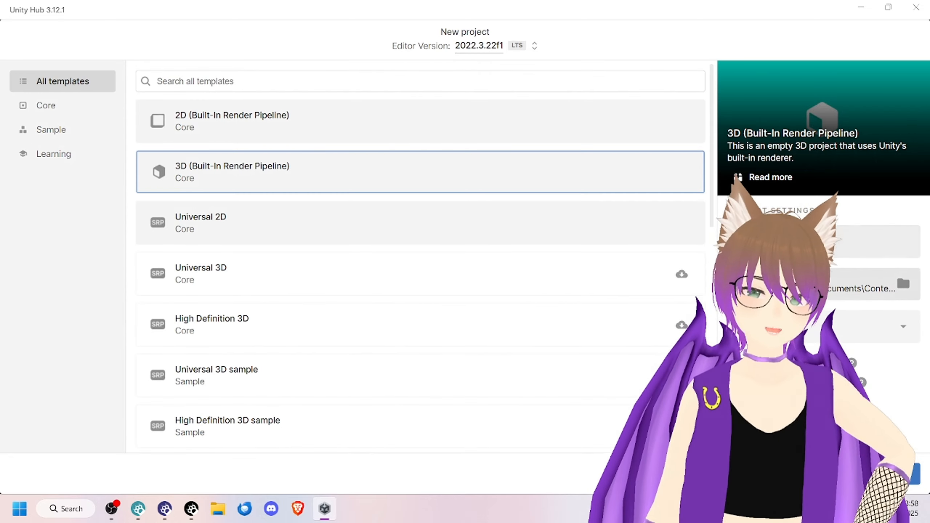
{"action": "left_click", "coordinate": [914, 287]}
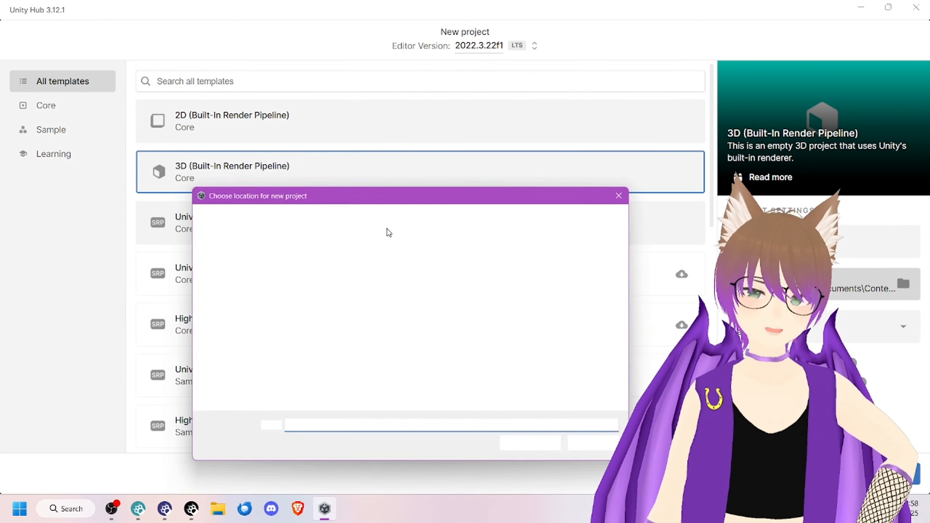
{"action": "left_click", "coordinate": [537, 449]}
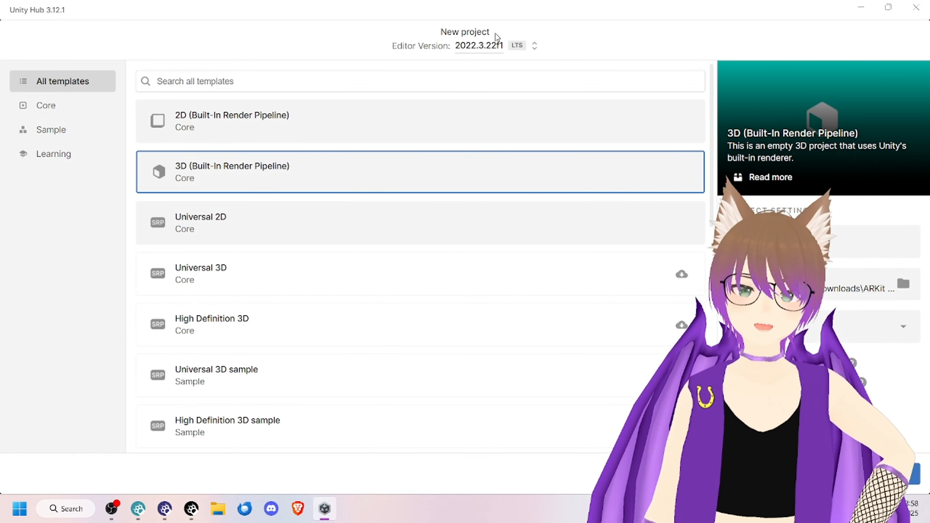
{"action": "left_click", "coordinate": [493, 45]}
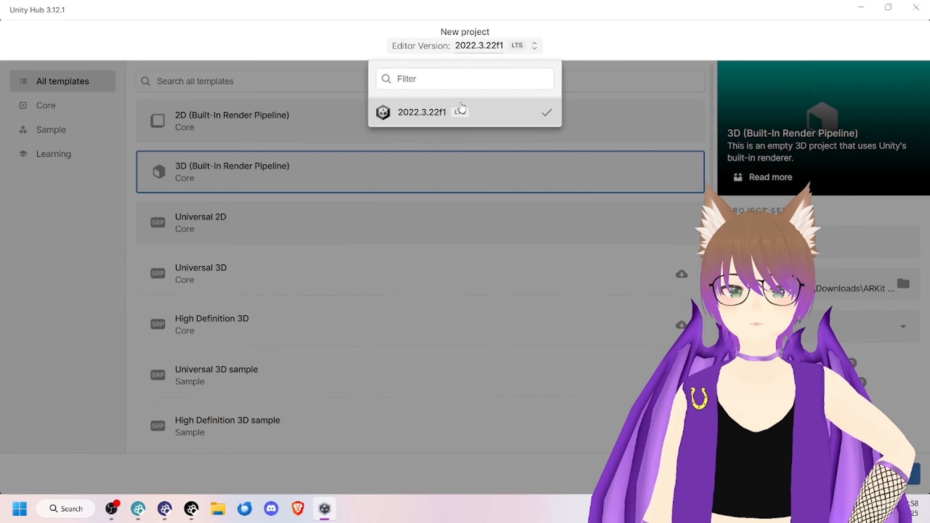
{"action": "left_click", "coordinate": [540, 117]}
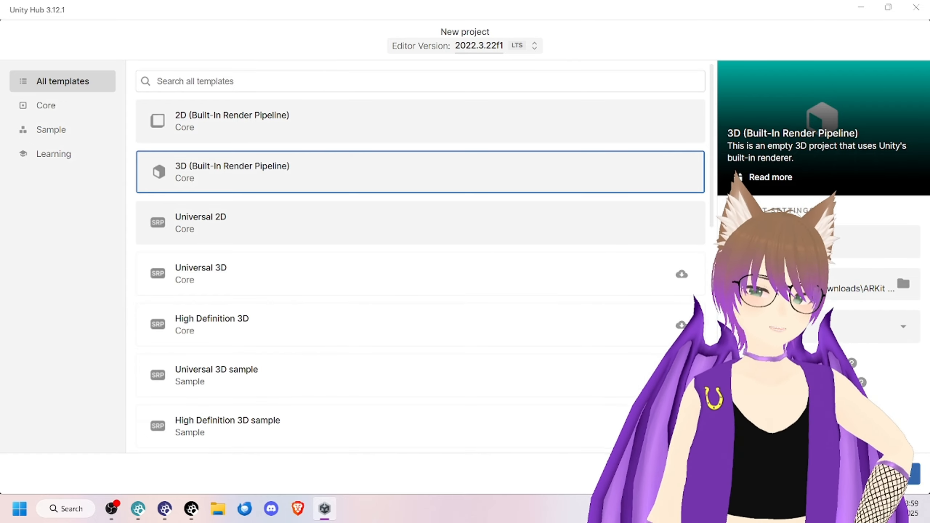
{"action": "left_click", "coordinate": [883, 474]}
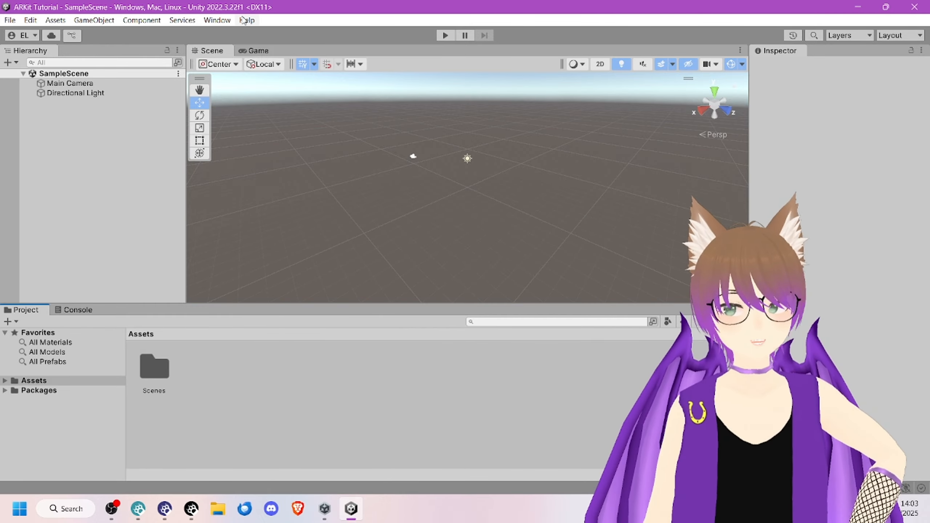
Step: Switch the Unity editor's window arrangement to the Default layout
{"action": "left_click", "coordinate": [218, 21]}
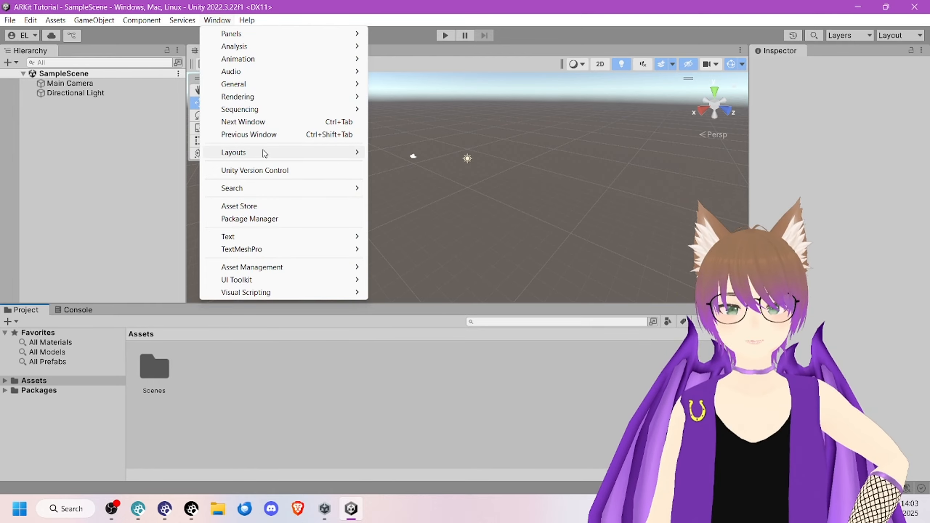
{"action": "mouse_move", "coordinate": [275, 153]}
{"action": "left_click", "coordinate": [421, 179]}
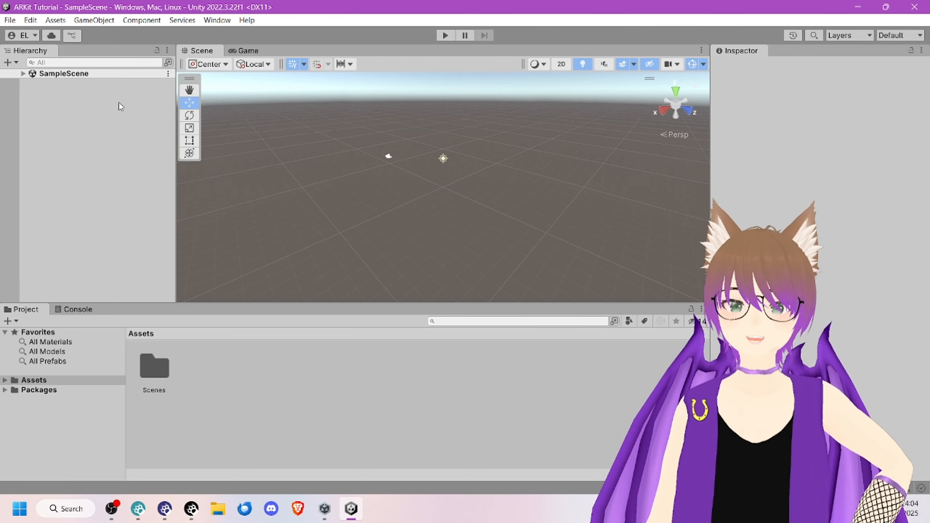
Step: Import the custom package UniVRM-0.129.1_96a7.unitypackage from Downloads into the project with all of its items selected
{"action": "left_click", "coordinate": [55, 20]}
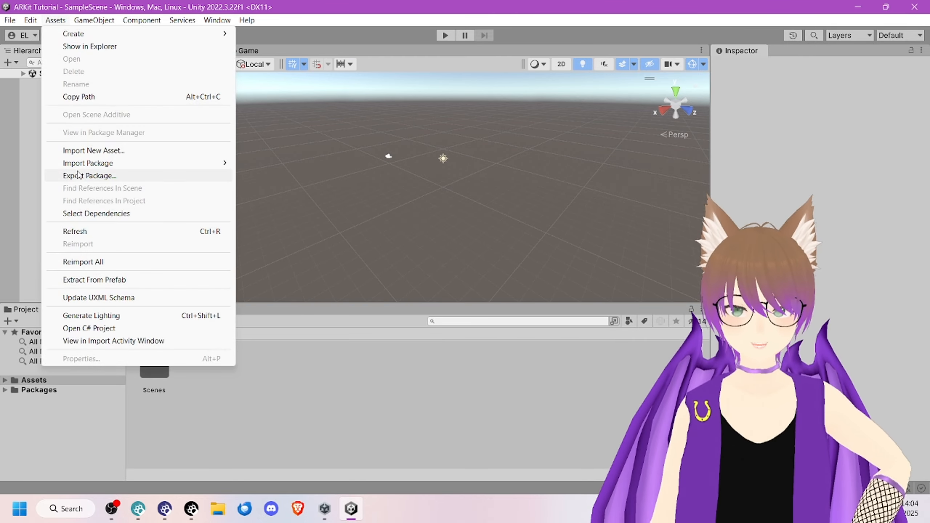
{"action": "mouse_move", "coordinate": [110, 163]}
{"action": "left_click", "coordinate": [319, 164]}
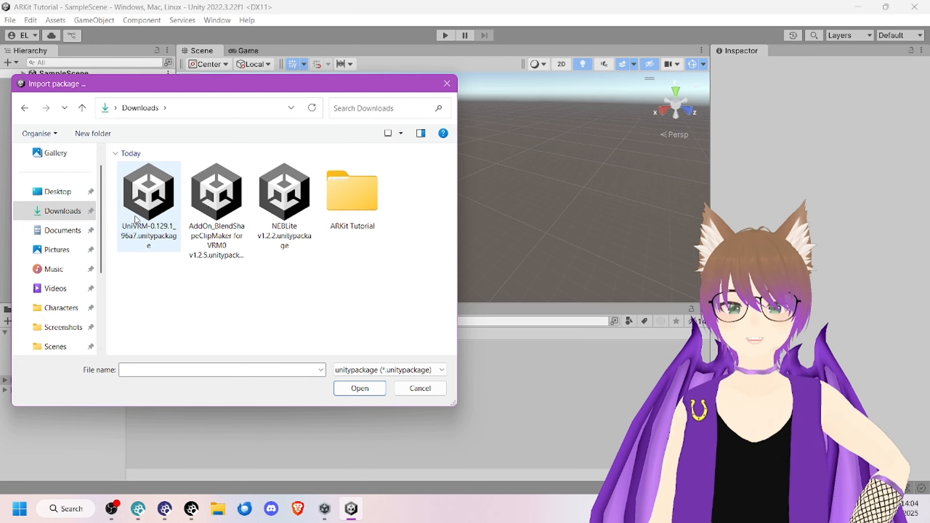
{"action": "left_click", "coordinate": [136, 219]}
{"action": "left_click", "coordinate": [357, 387]}
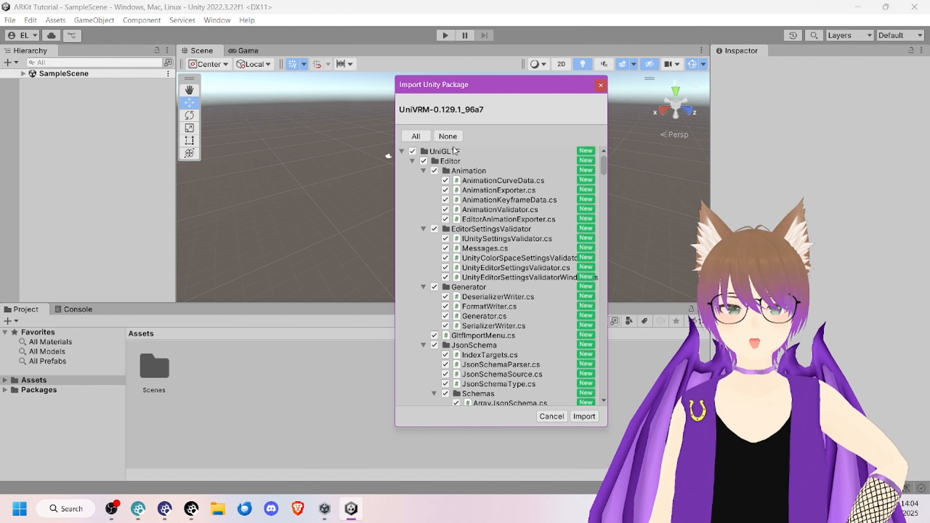
{"action": "left_click", "coordinate": [416, 135]}
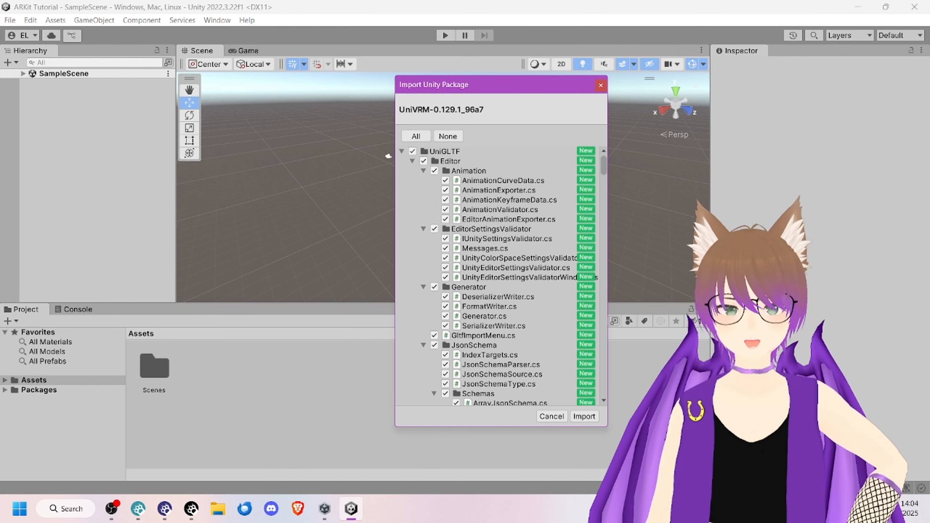
{"action": "left_click", "coordinate": [585, 417]}
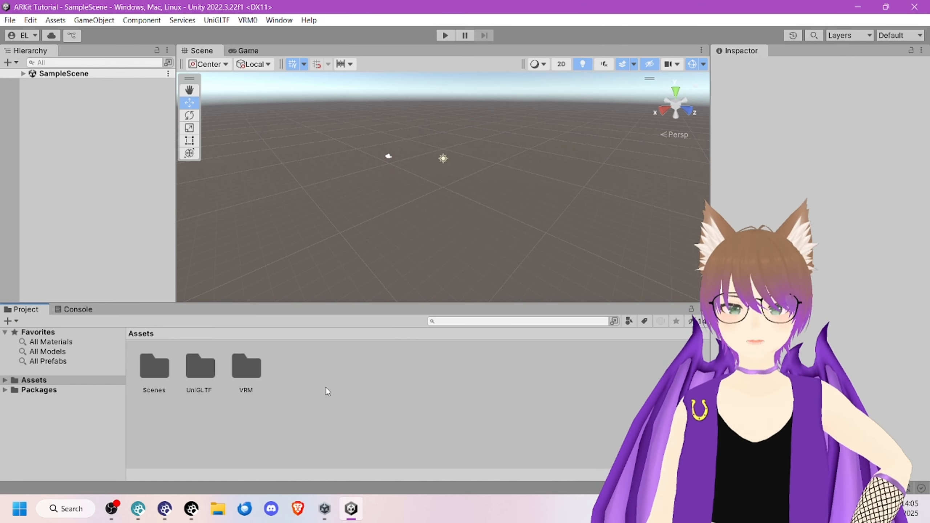
{"action": "left_click", "coordinate": [240, 377]}
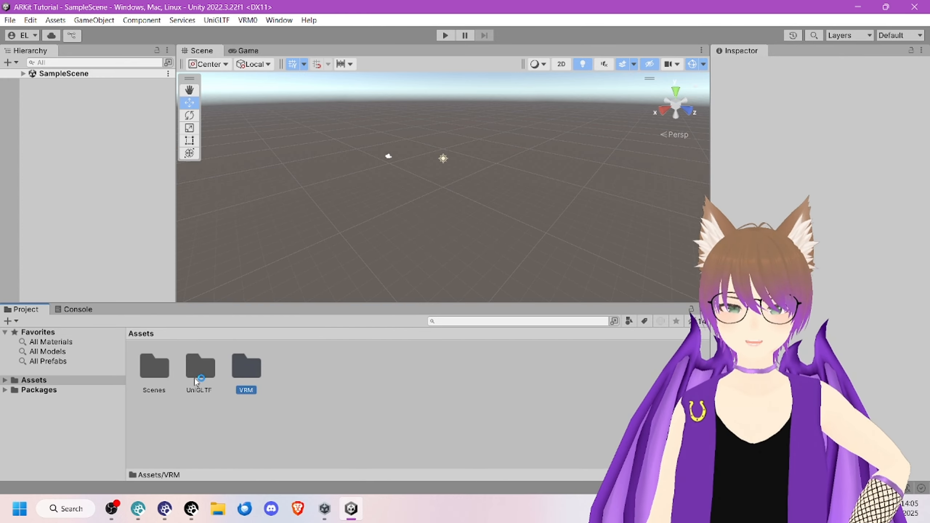
{"action": "left_click", "coordinate": [292, 380]}
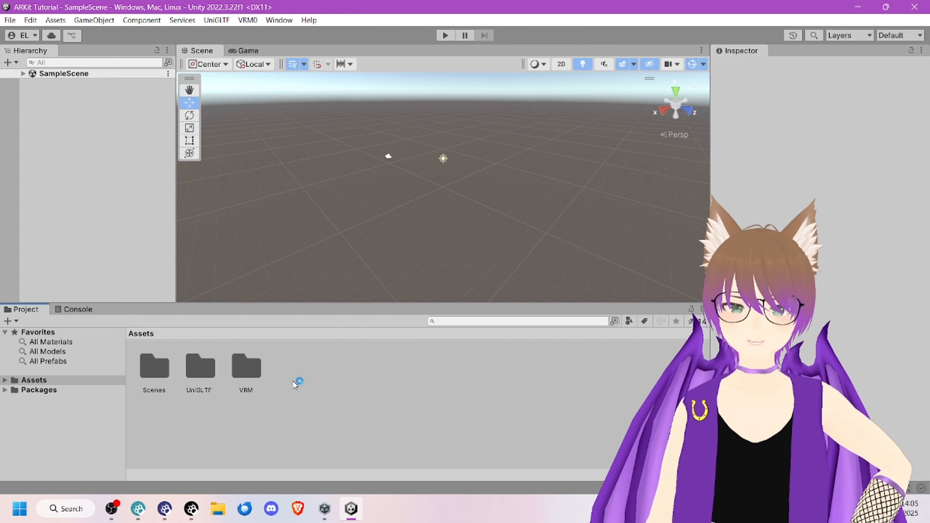
{"action": "left_click", "coordinate": [248, 21]}
{"action": "left_click", "coordinate": [261, 20]}
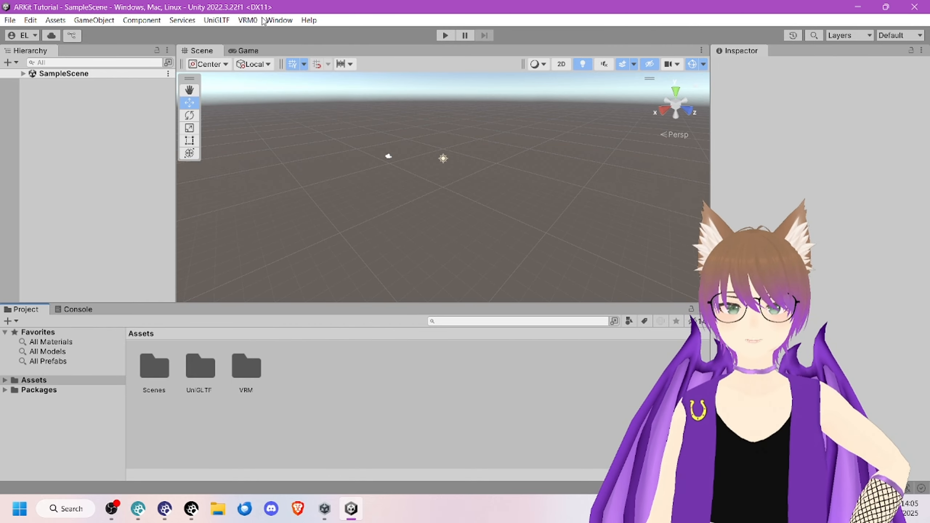
{"action": "left_click", "coordinate": [55, 20]}
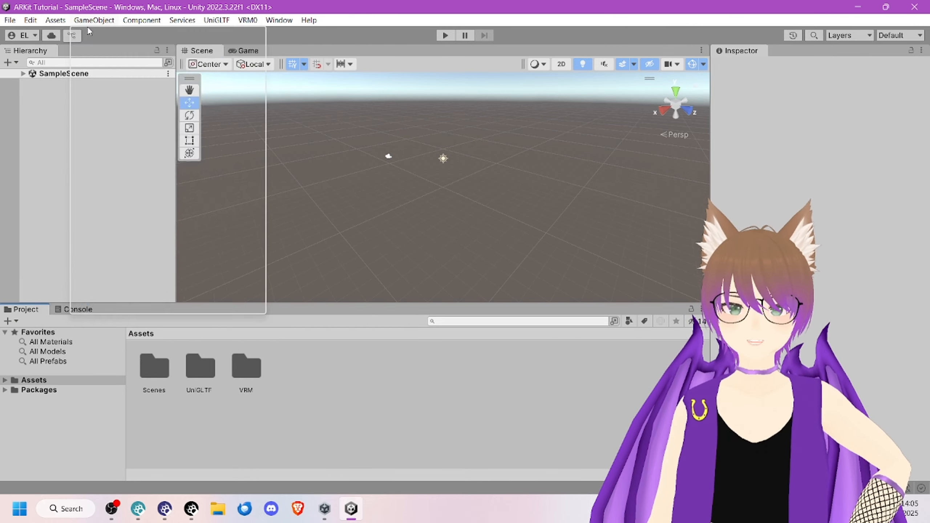
{"action": "left_click", "coordinate": [56, 21]}
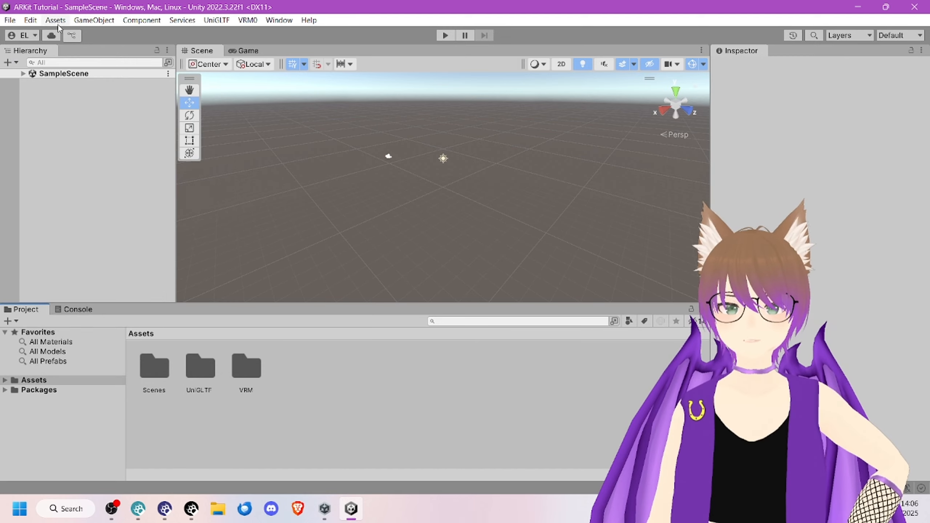
Step: Import the custom package NEBLite v1.2.2.unitypackage from Downloads into the project with all of its items selected
{"action": "left_click", "coordinate": [57, 22]}
{"action": "mouse_move", "coordinate": [134, 164]}
{"action": "left_click", "coordinate": [277, 163]}
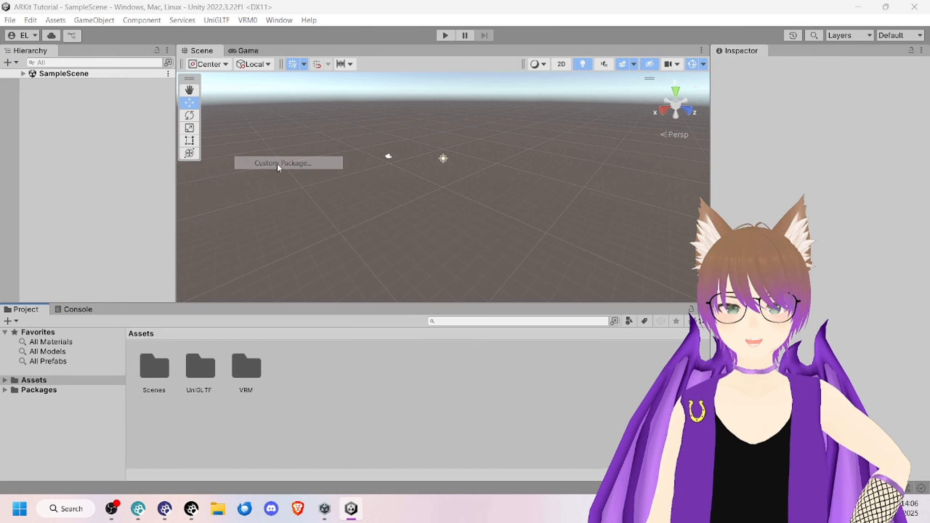
{"action": "left_click", "coordinate": [286, 226]}
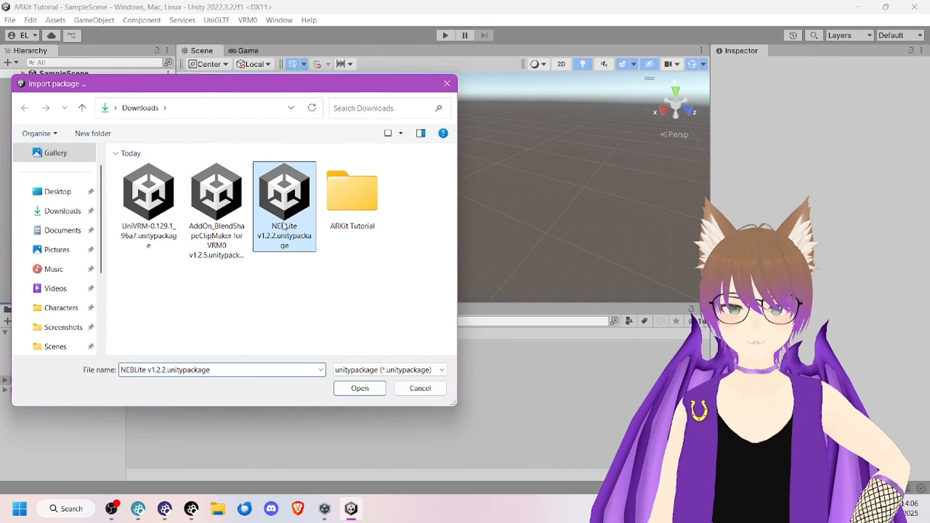
{"action": "left_click", "coordinate": [359, 388]}
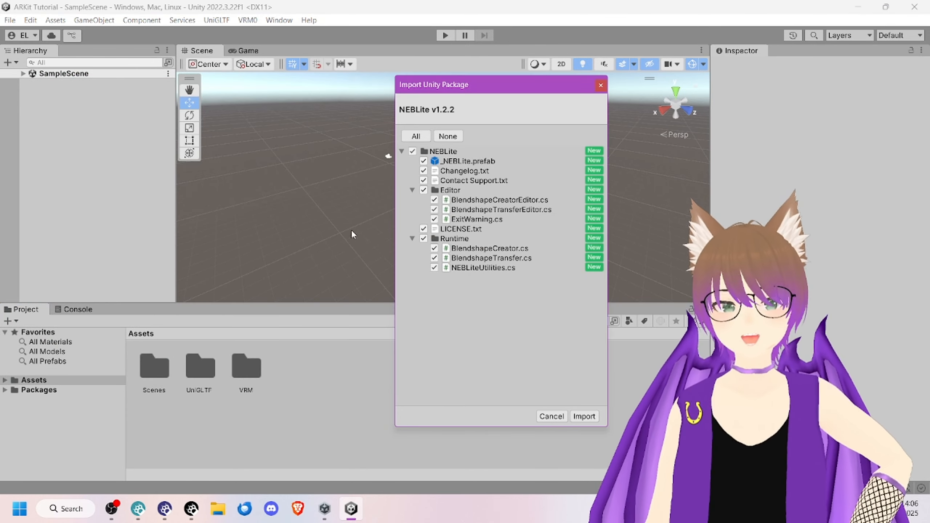
{"action": "left_click", "coordinate": [419, 138]}
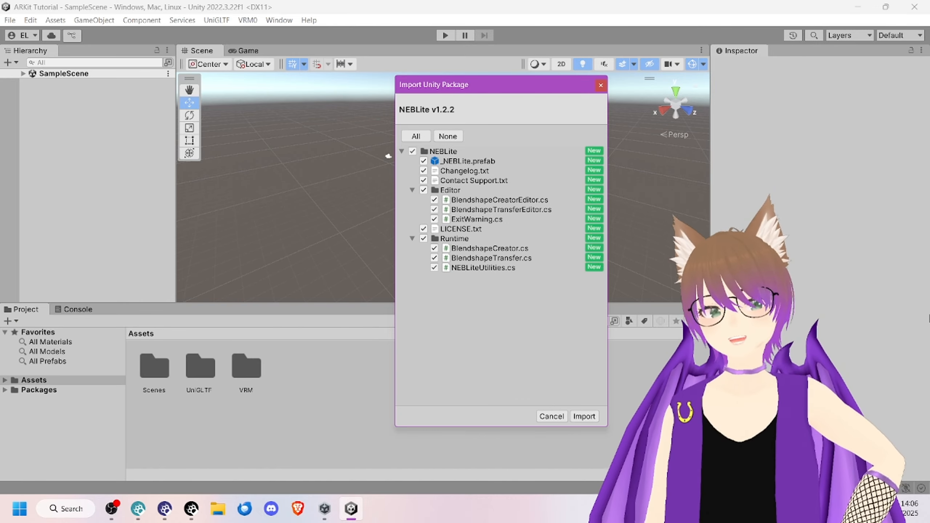
{"action": "left_click", "coordinate": [585, 416]}
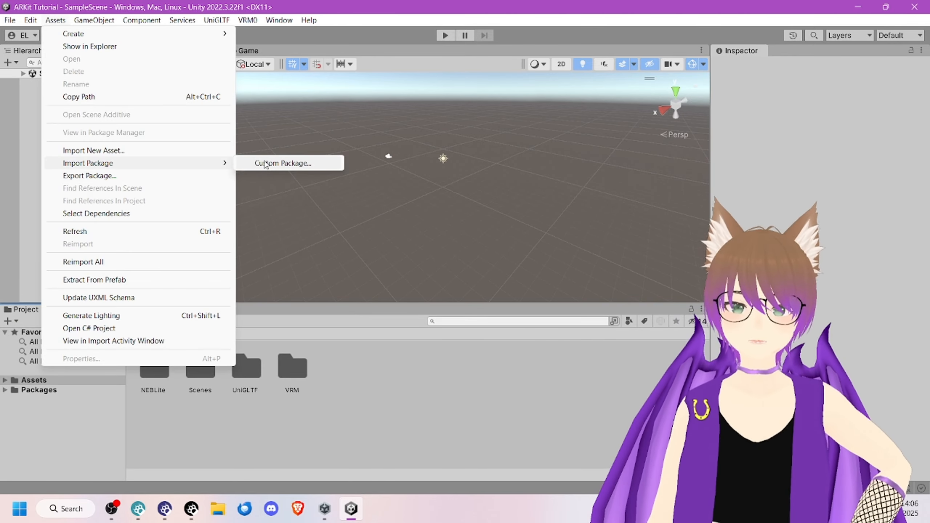
Step: Import the custom package AddOn_BlendShapeClipMaker for VRM0 v1.2.5.unitypackage from Downloads into the project
{"action": "left_click", "coordinate": [55, 20]}
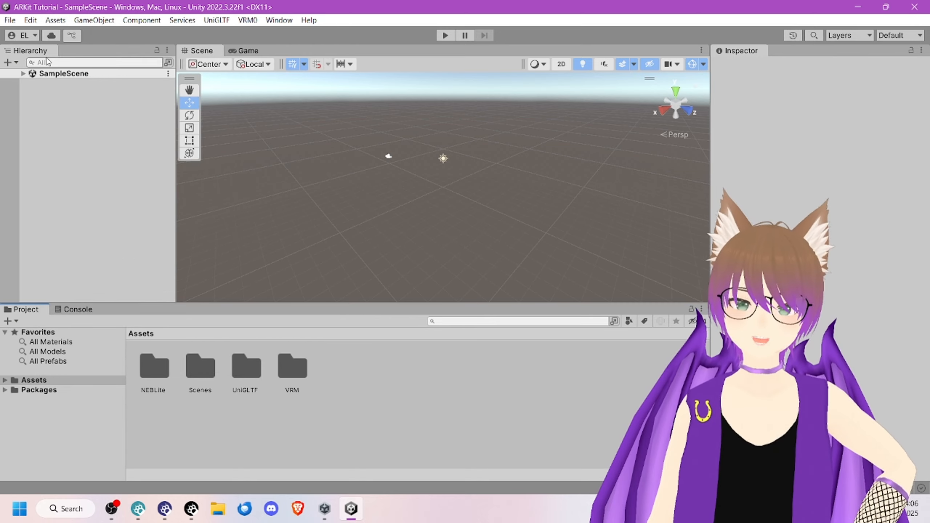
{"action": "left_click", "coordinate": [54, 20]}
{"action": "mouse_move", "coordinate": [205, 163]}
{"action": "left_click", "coordinate": [270, 165]}
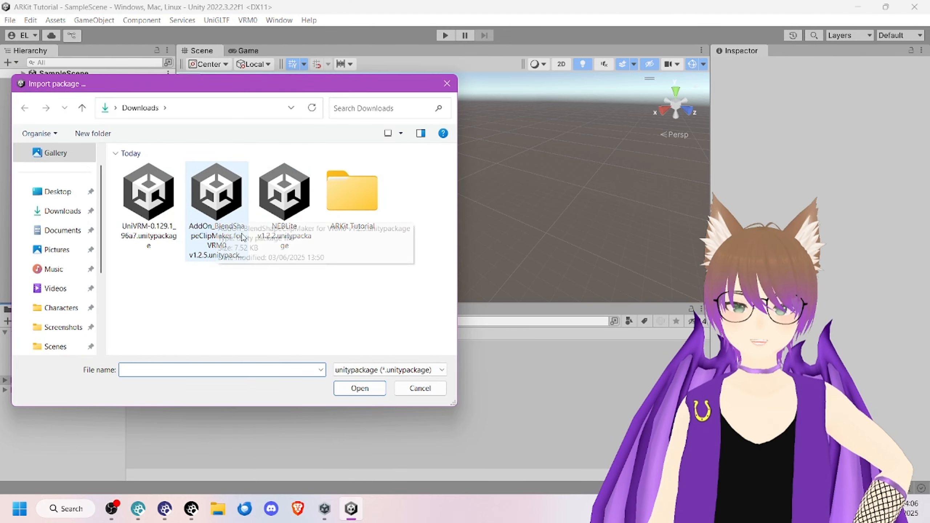
{"action": "left_click", "coordinate": [217, 220]}
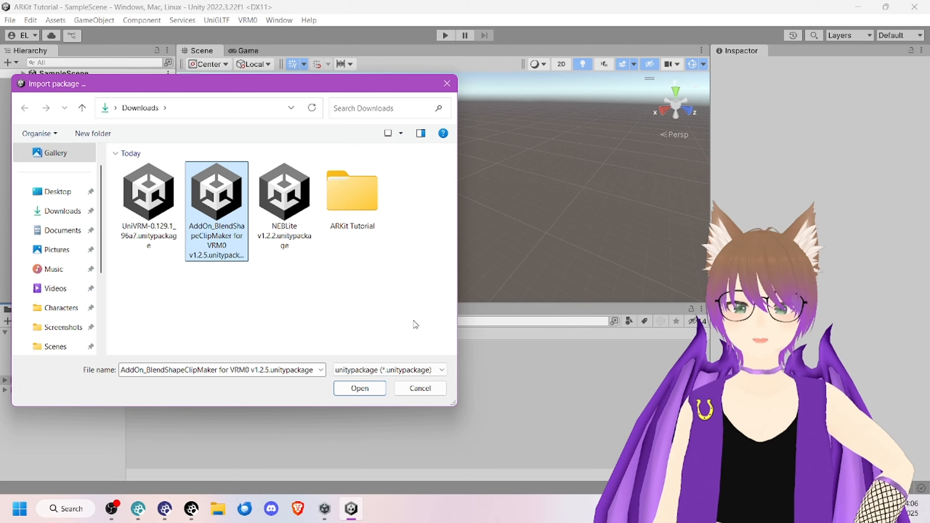
{"action": "left_click", "coordinate": [240, 371]}
{"action": "left_click", "coordinate": [240, 370]}
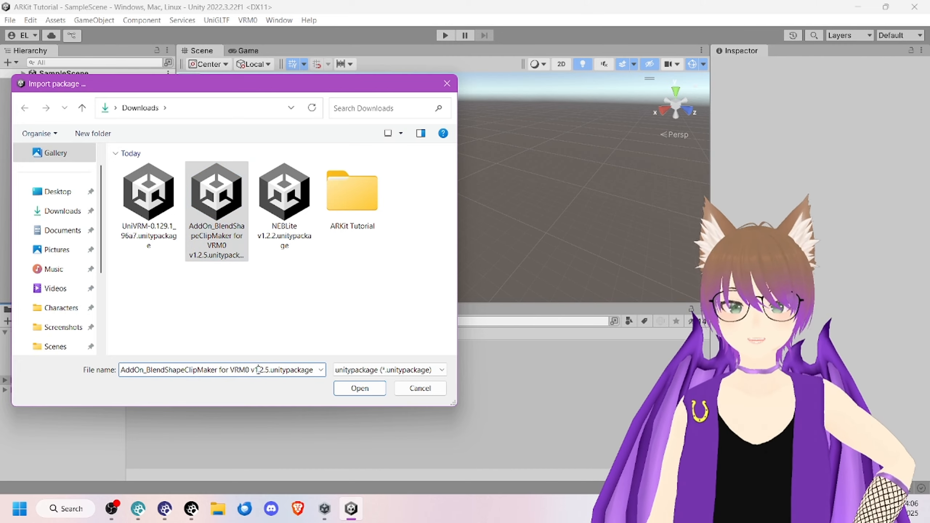
{"action": "mouse_move", "coordinate": [252, 371]}
{"action": "left_mouse_down"}
{"action": "mouse_move", "coordinate": [235, 371]}
{"action": "mouse_move", "coordinate": [247, 371]}
{"action": "left_mouse_up"}
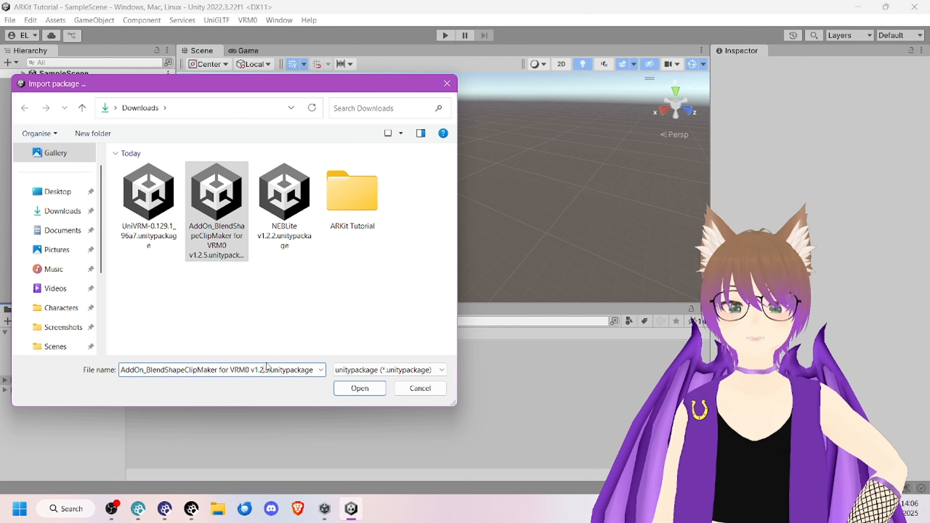
{"action": "left_click", "coordinate": [243, 214]}
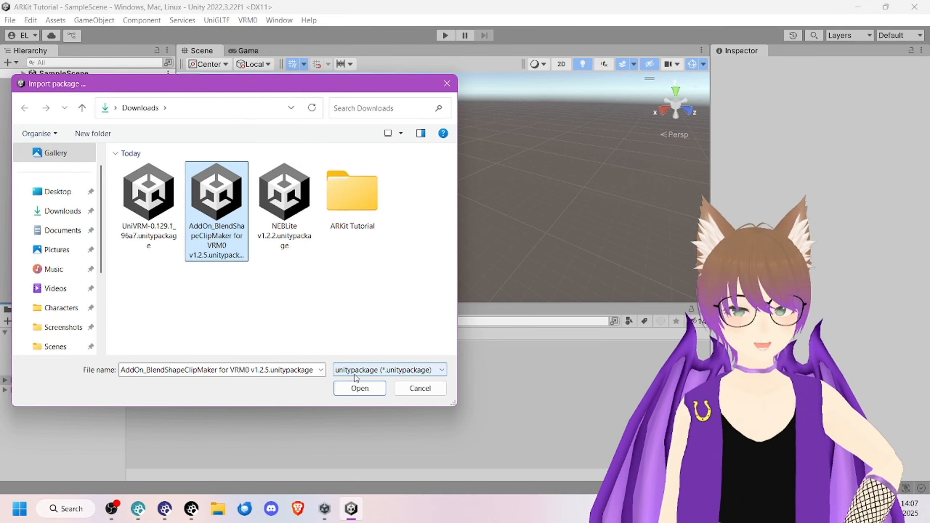
{"action": "left_click", "coordinate": [361, 389]}
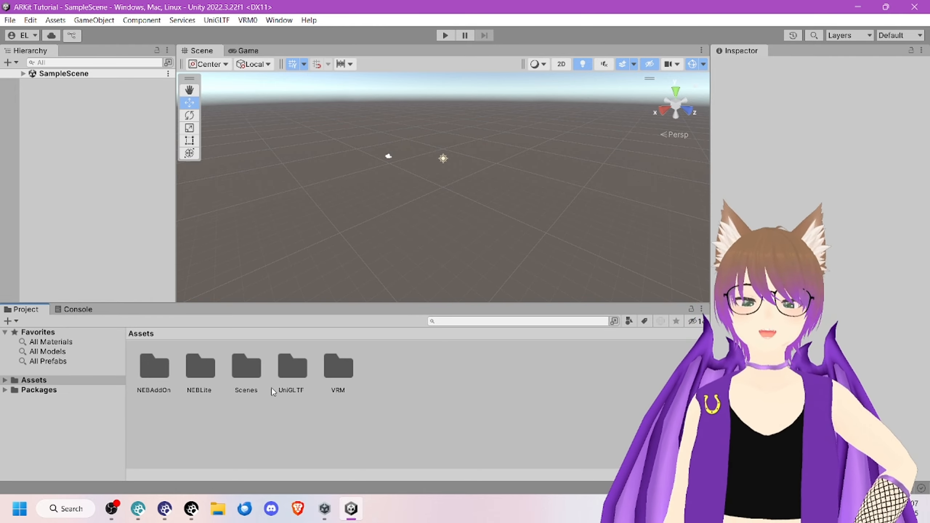
Step: Try to import NEBLite v1.2.2.unitypackage from Downloads a second time, and dismiss the import window
{"action": "left_click", "coordinate": [54, 19]}
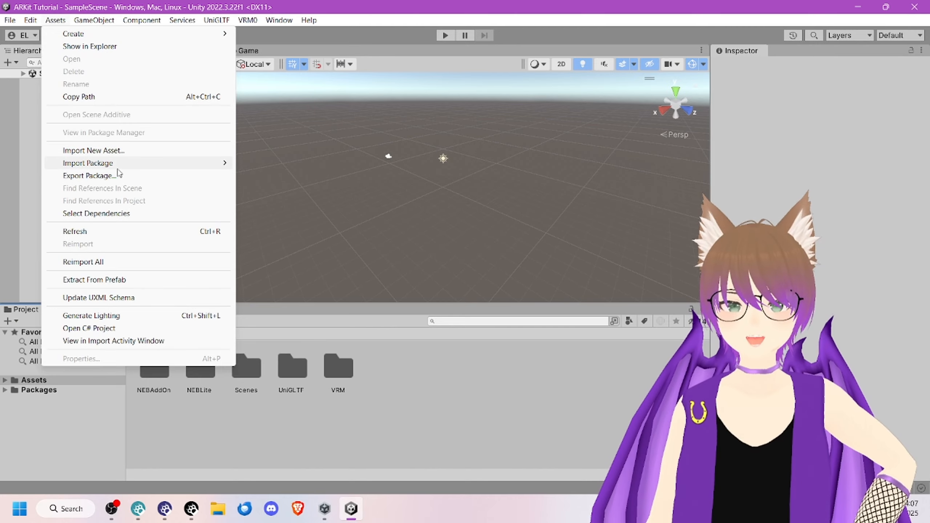
{"action": "mouse_move", "coordinate": [186, 167]}
{"action": "left_click", "coordinate": [278, 163]}
{"action": "left_click", "coordinate": [285, 216]}
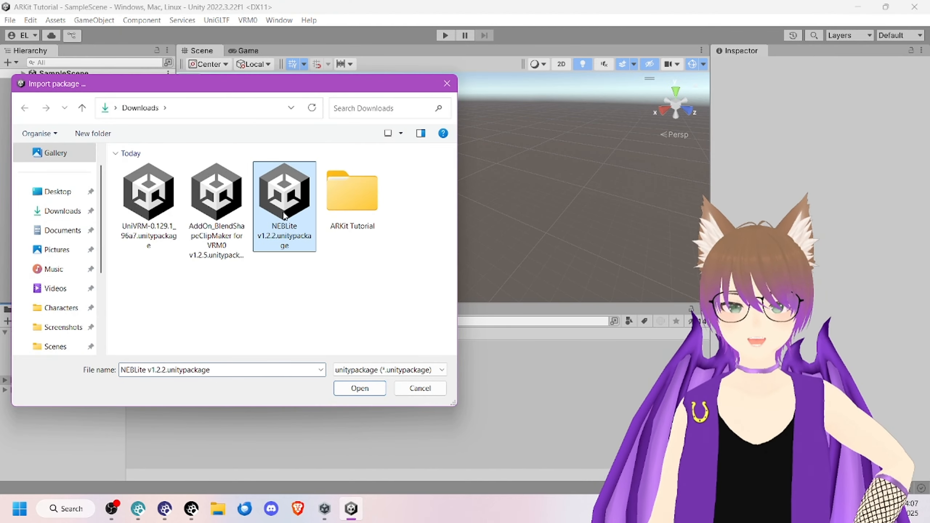
{"action": "left_click", "coordinate": [360, 389]}
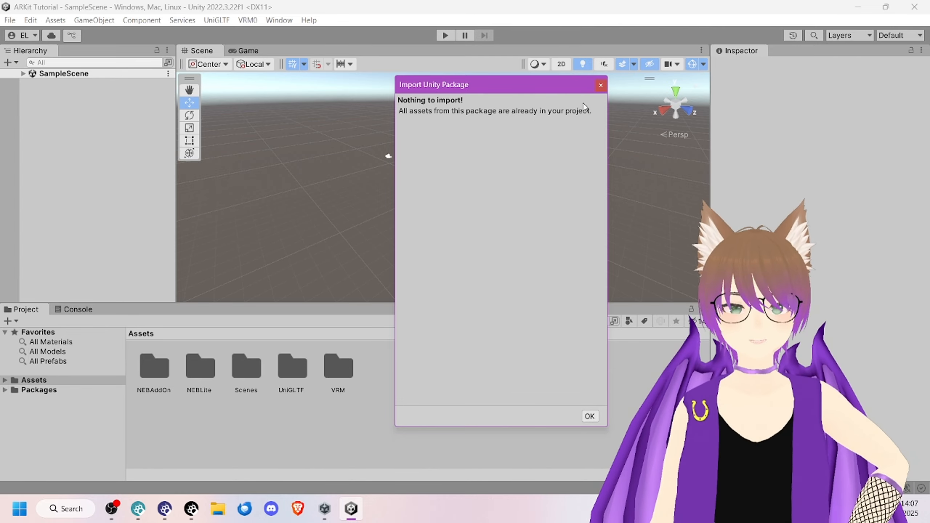
{"action": "left_click", "coordinate": [601, 86]}
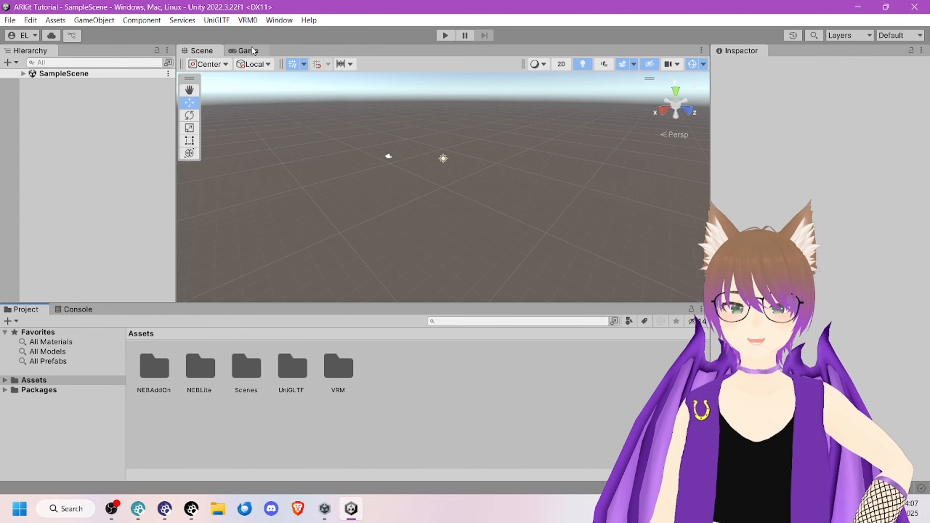
Step: Import Reference Model for v1.27.0 or later.vrm as VRM 0.x, saving its prefab in a new Assets folder named Models, and open that folder
{"action": "left_click", "coordinate": [250, 20]}
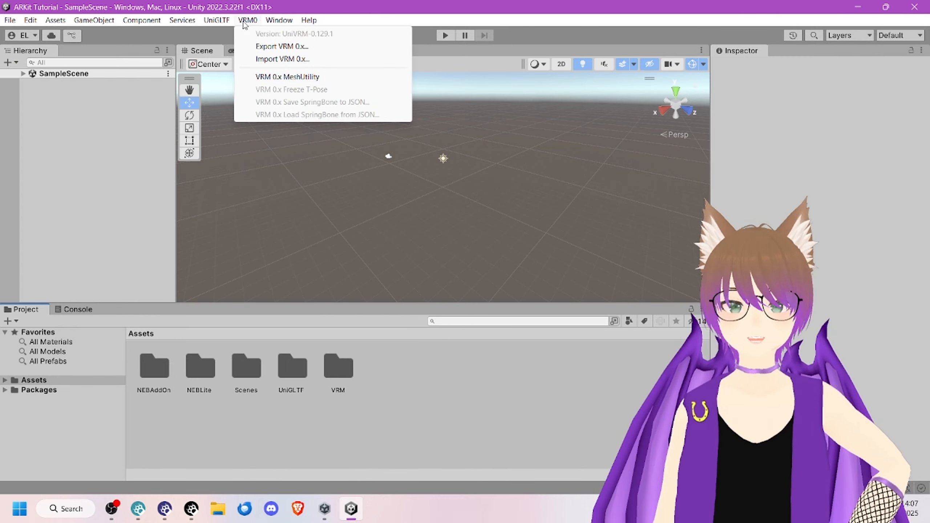
{"action": "left_click", "coordinate": [262, 60]}
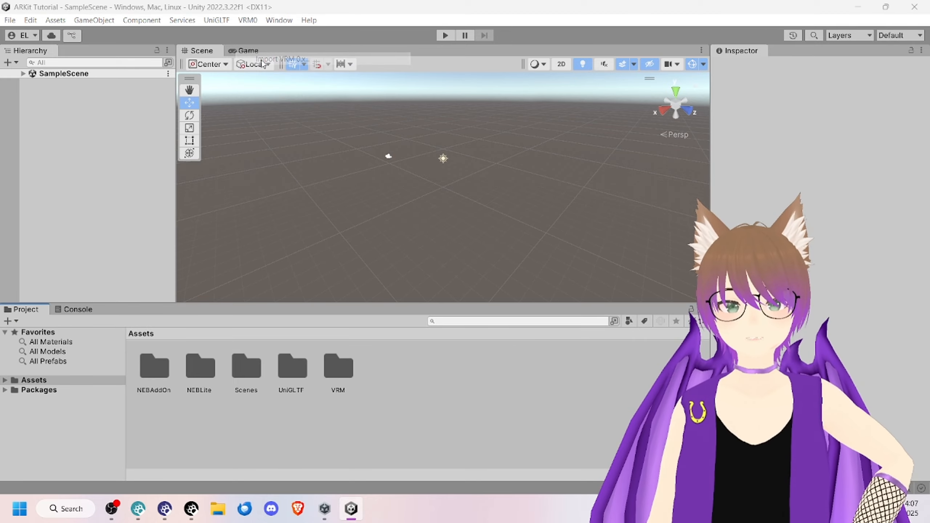
{"action": "left_click", "coordinate": [227, 193]}
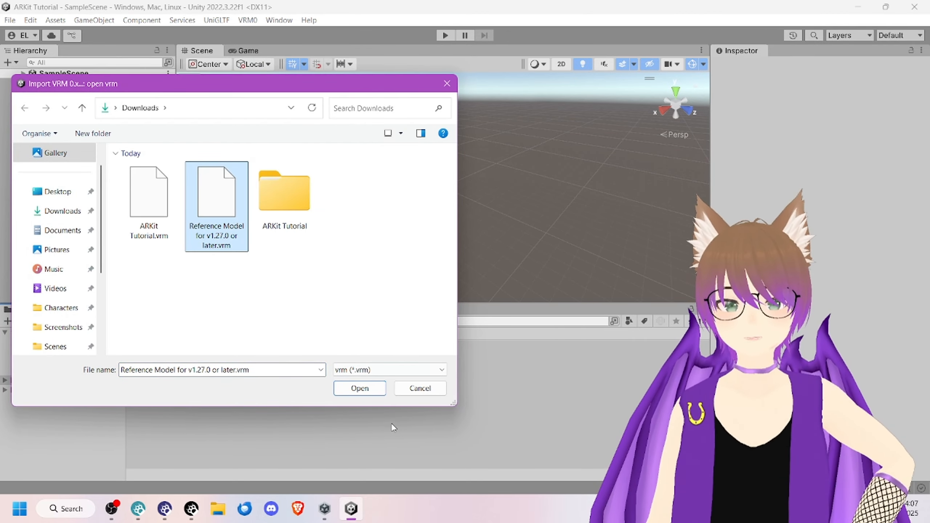
{"action": "left_click", "coordinate": [357, 388]}
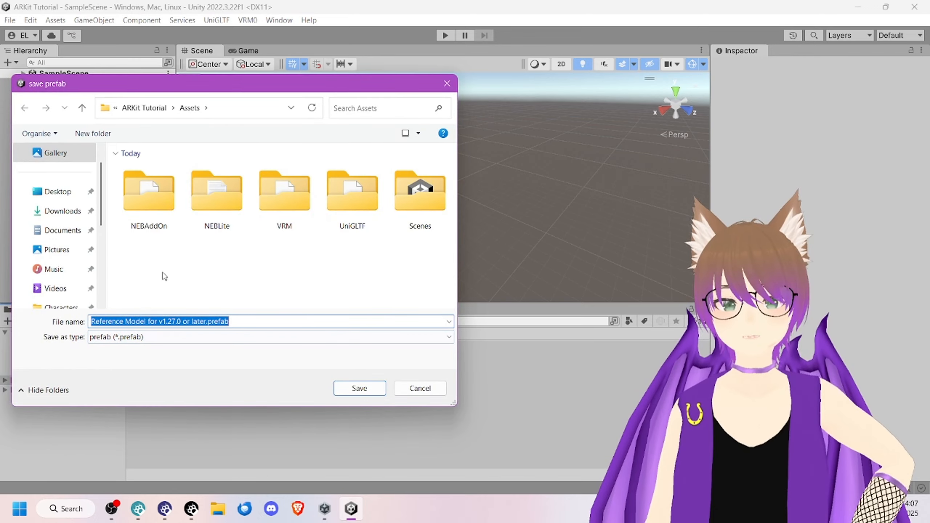
{"action": "right_click", "coordinate": [216, 267]}
{"action": "mouse_move", "coordinate": [293, 398]}
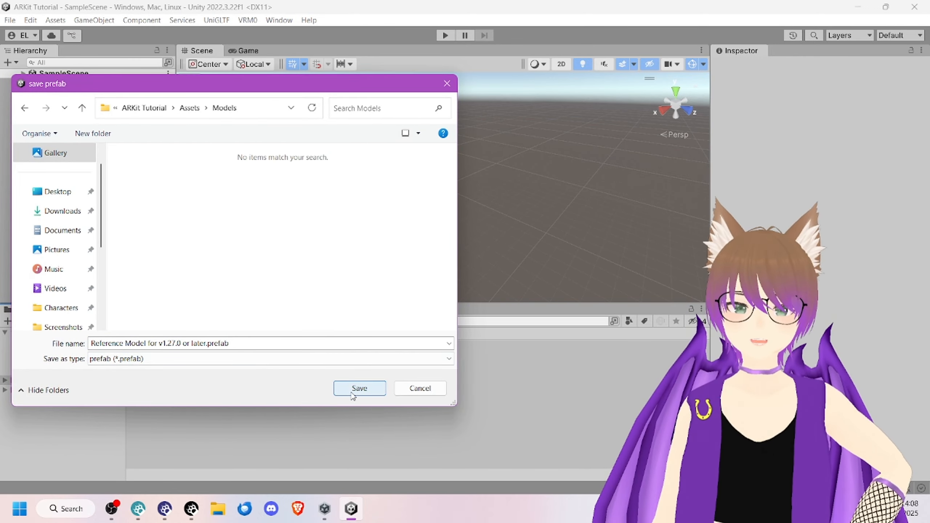
{"action": "left_click", "coordinate": [356, 389]}
{"action": "double_click", "coordinate": [164, 361]}
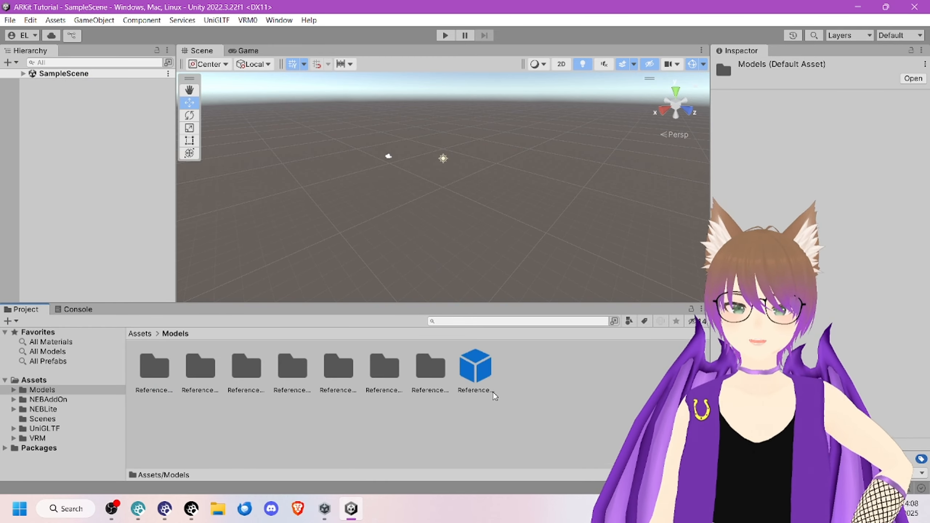
Step: Rename the Models folder in Assets to RefrenceModel
{"action": "left_click", "coordinate": [141, 334]}
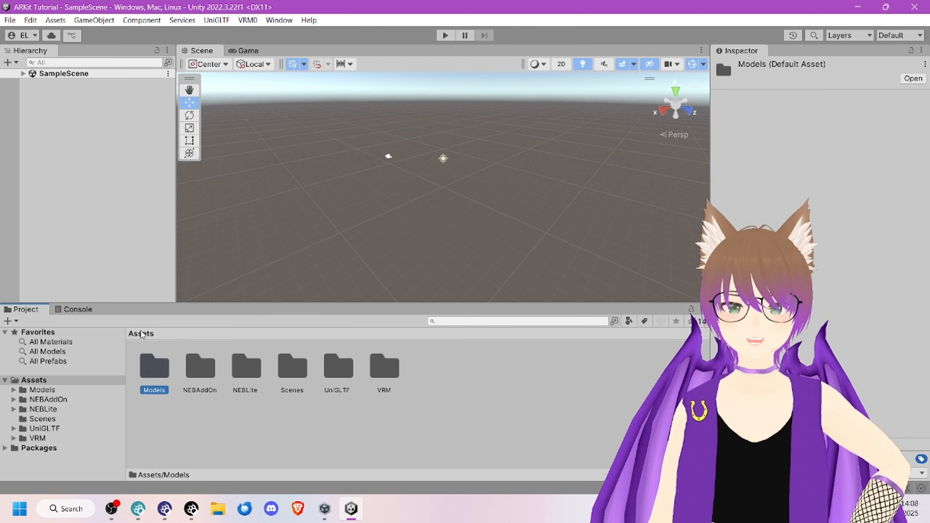
{"action": "right_click", "coordinate": [152, 370]}
{"action": "left_click", "coordinate": [227, 90]}
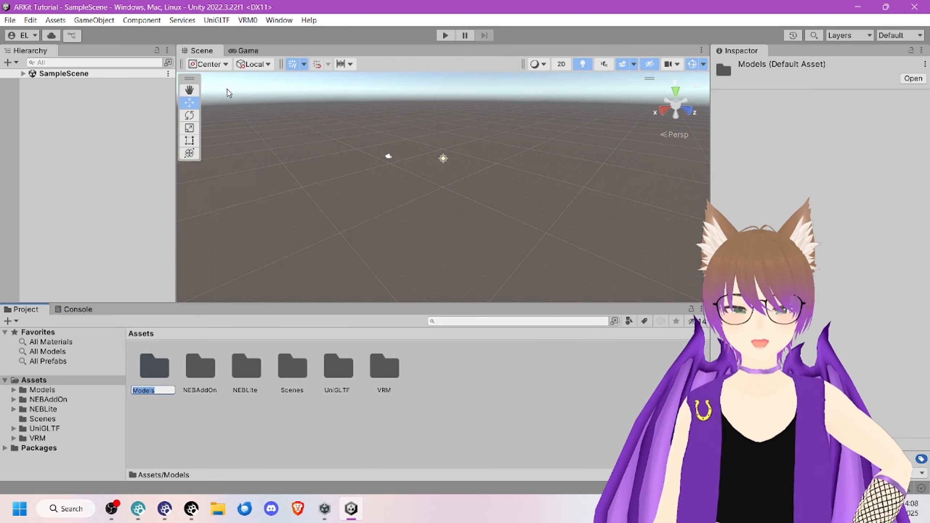
{"action": "type", "text": "Model"}
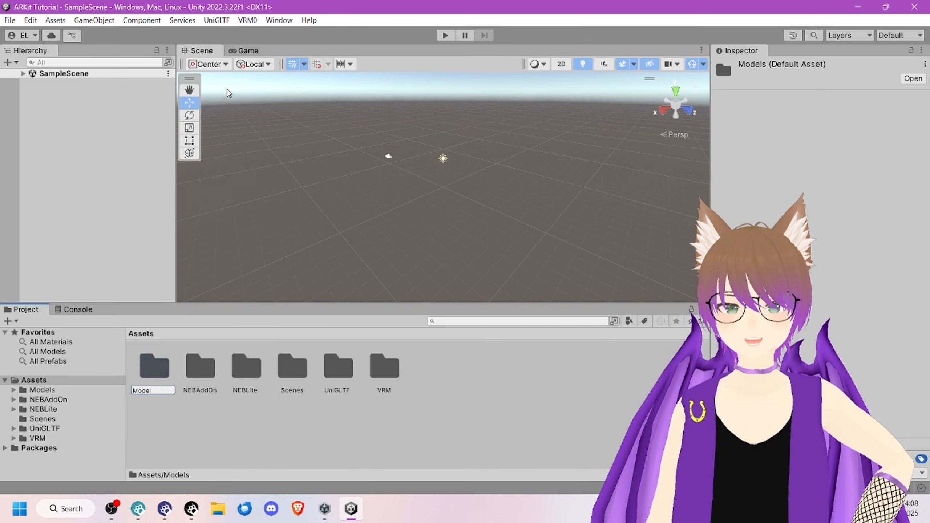
{"action": "key", "text": "Home"}
{"action": "type", "text": "REfrence"}
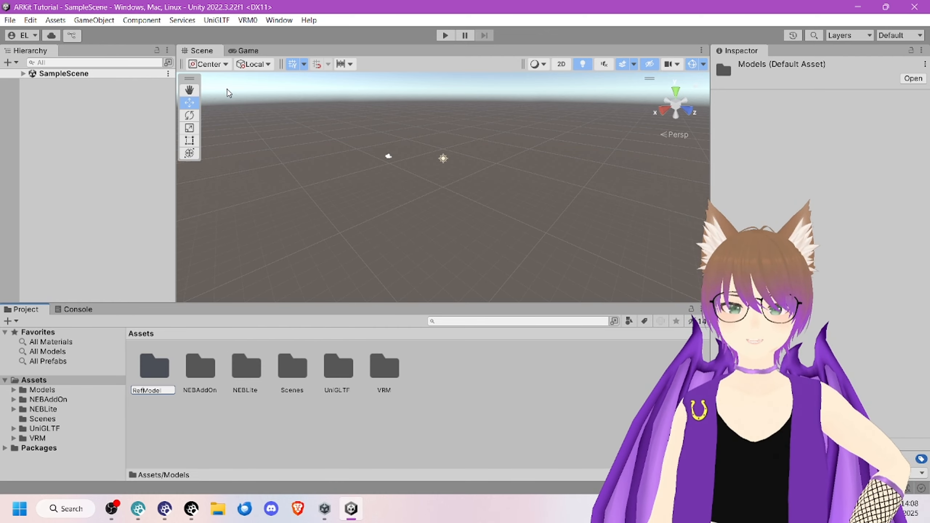
{"action": "key", "text": "Return"}
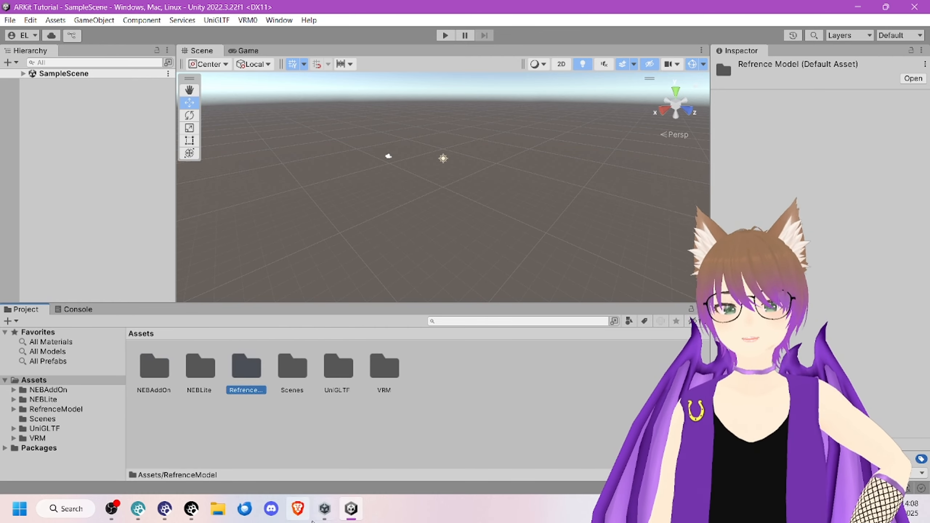
Step: Import ARKit Tutorial.vrm from Downloads as VRM 0.x, saving its prefab in an Assets folder named ARKit Tutorial
{"action": "left_click", "coordinate": [247, 20]}
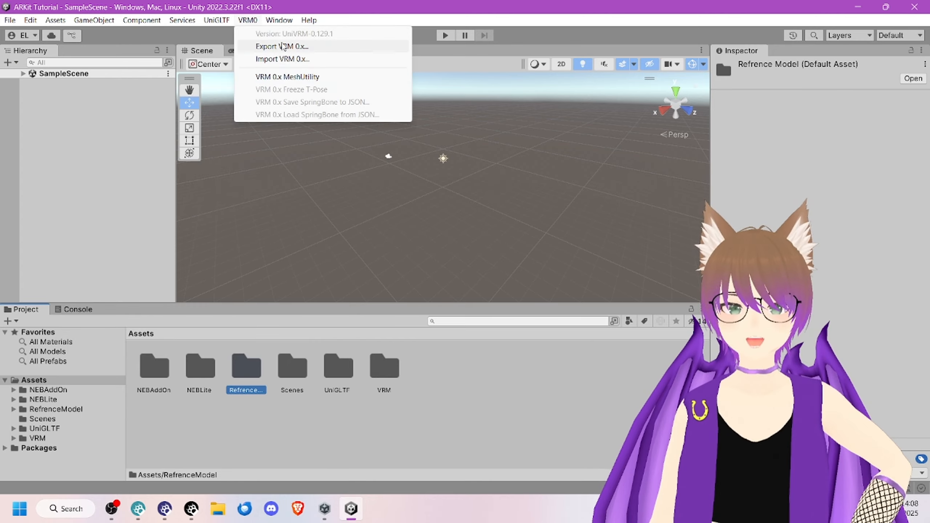
{"action": "left_click", "coordinate": [287, 58]}
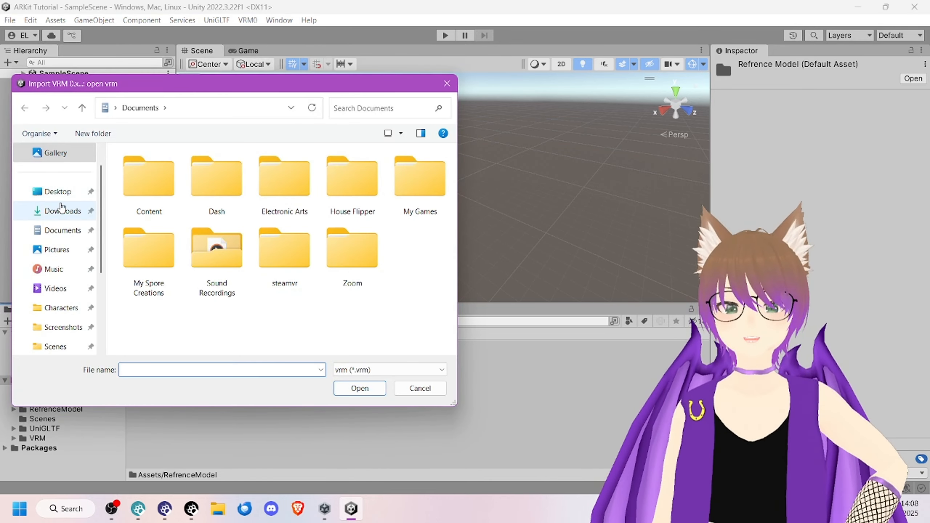
{"action": "left_click", "coordinate": [62, 211]}
{"action": "left_click", "coordinate": [148, 200]}
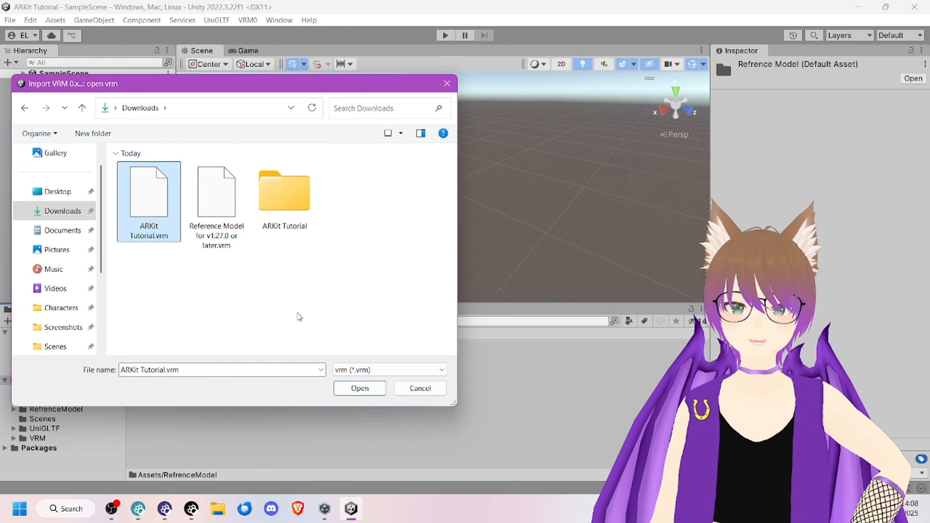
{"action": "left_click", "coordinate": [348, 388]}
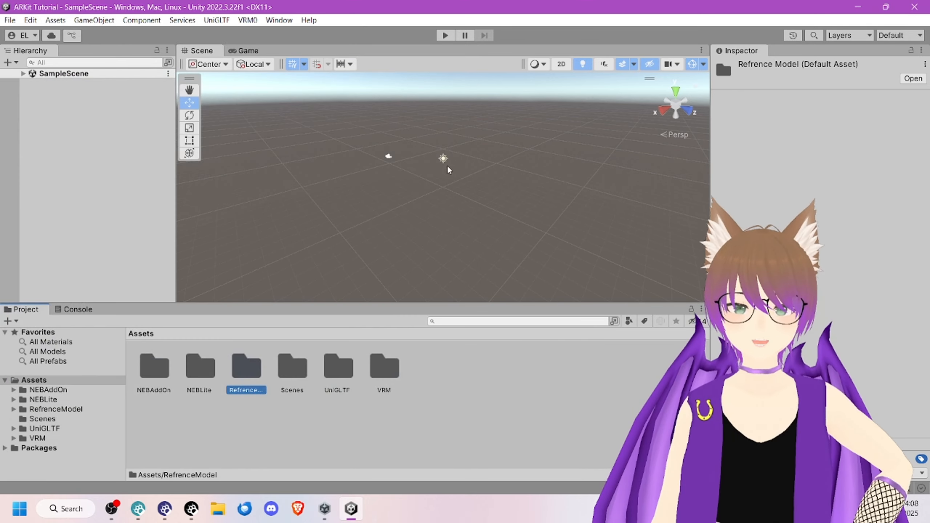
{"action": "key", "text": "Return"}
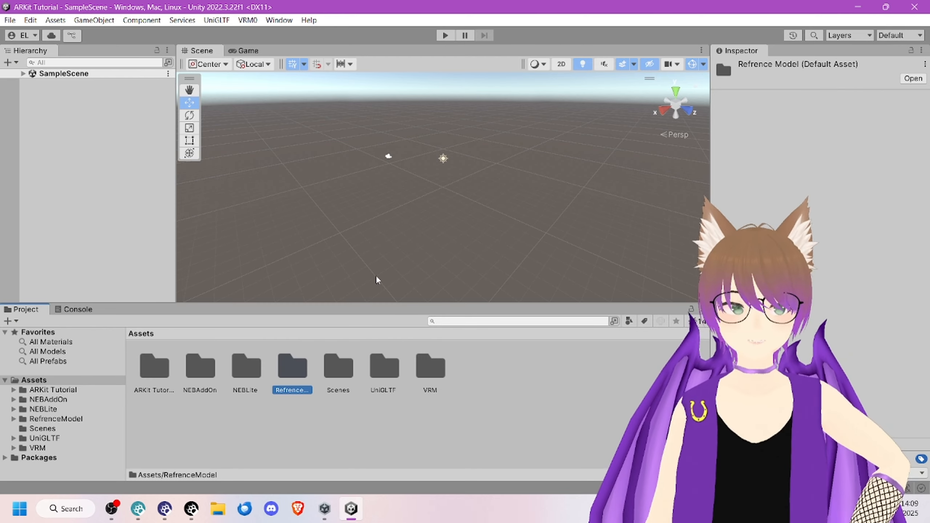
Step: Expand SampleScene in the hierarchy and add the reference model prefab from the RefrenceModel folder to it
{"action": "left_click", "coordinate": [24, 74]}
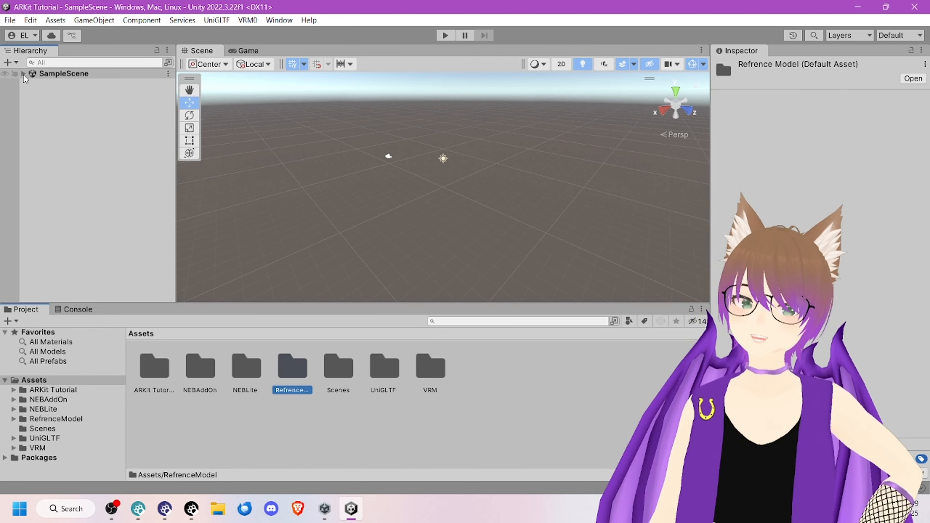
{"action": "left_click", "coordinate": [67, 141]}
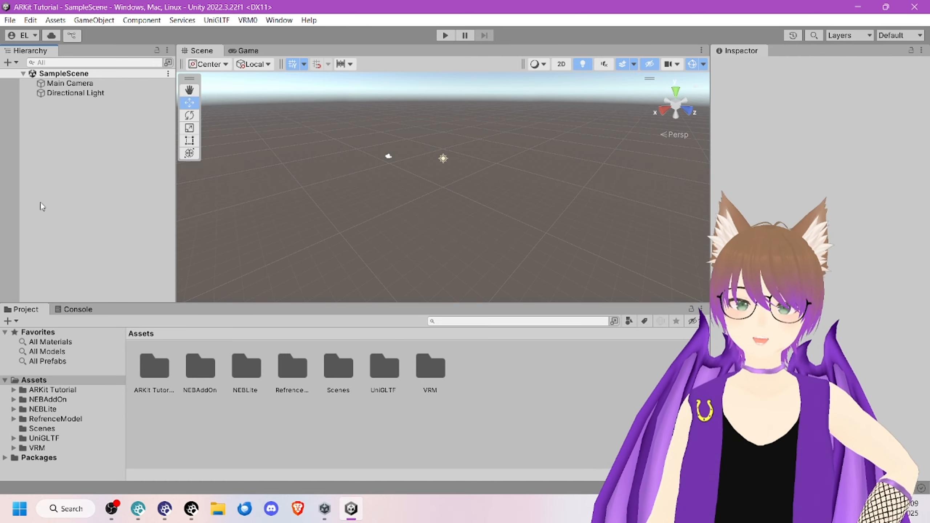
{"action": "double_click", "coordinate": [303, 366]}
{"action": "left_click_drag", "start_coordinate": [482, 375], "coordinate": [146, 151]}
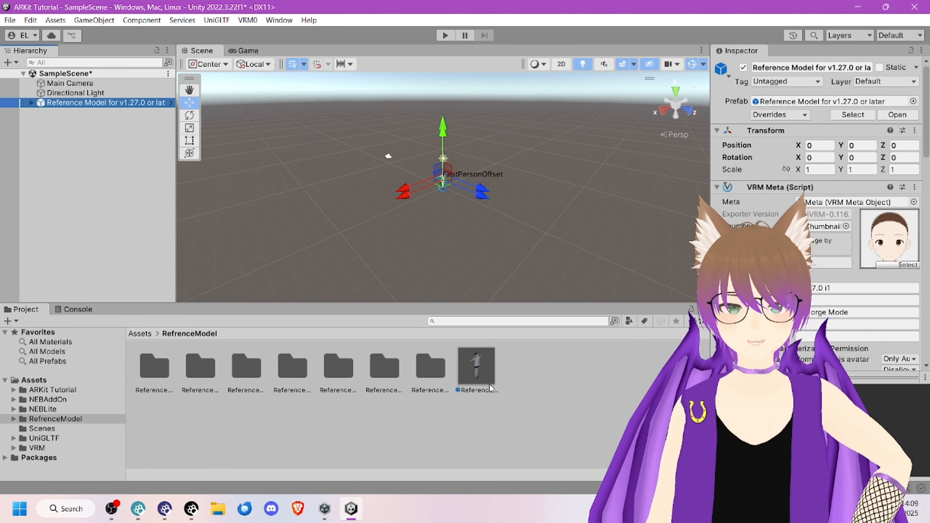
{"action": "left_click", "coordinate": [472, 373]}
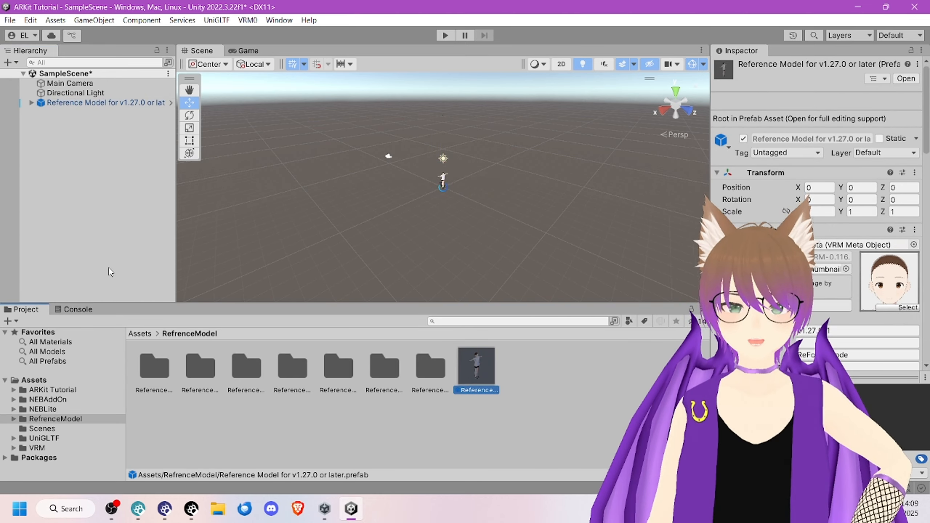
{"action": "left_click", "coordinate": [69, 117]}
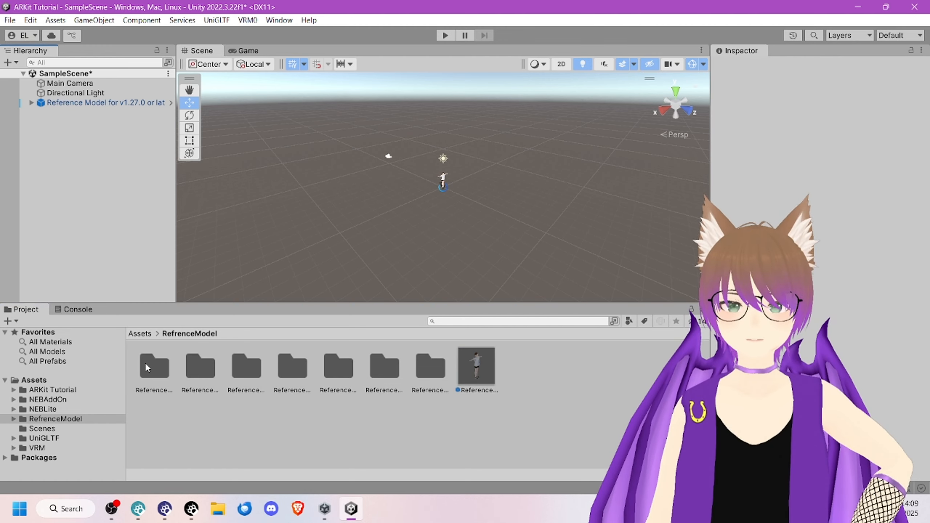
Step: Add the avatar prefab from the ARKit Tutorial assets folder to SampleScene
{"action": "left_click", "coordinate": [140, 334]}
{"action": "double_click", "coordinate": [154, 366]}
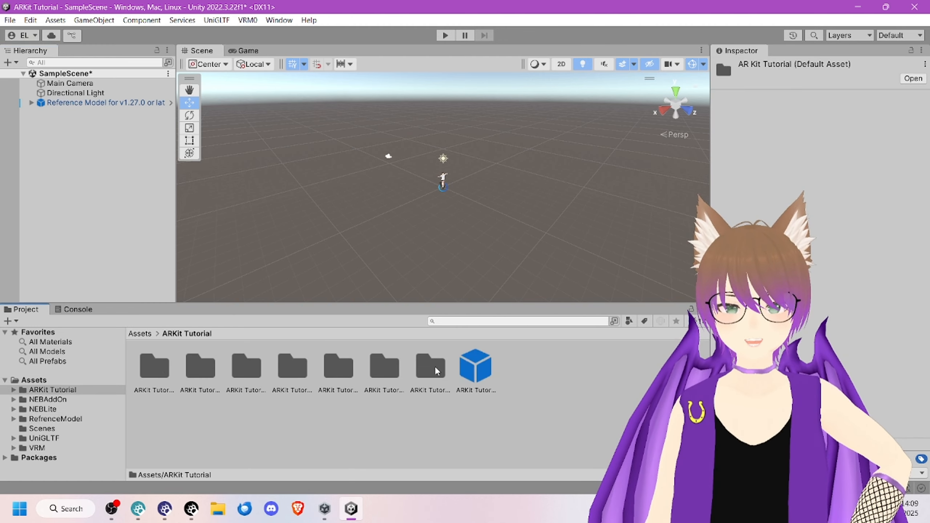
{"action": "left_click_drag", "start_coordinate": [476, 366], "coordinate": [114, 158]}
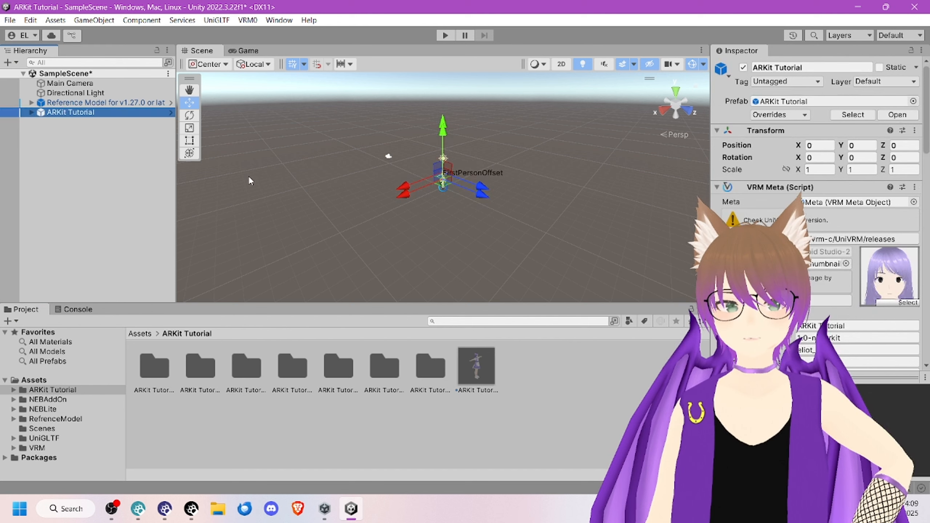
{"action": "left_click", "coordinate": [384, 220]}
Step: Add the _NEBLite prefab from the NEBLite assets folder to SampleScene
{"action": "left_click", "coordinate": [139, 334]}
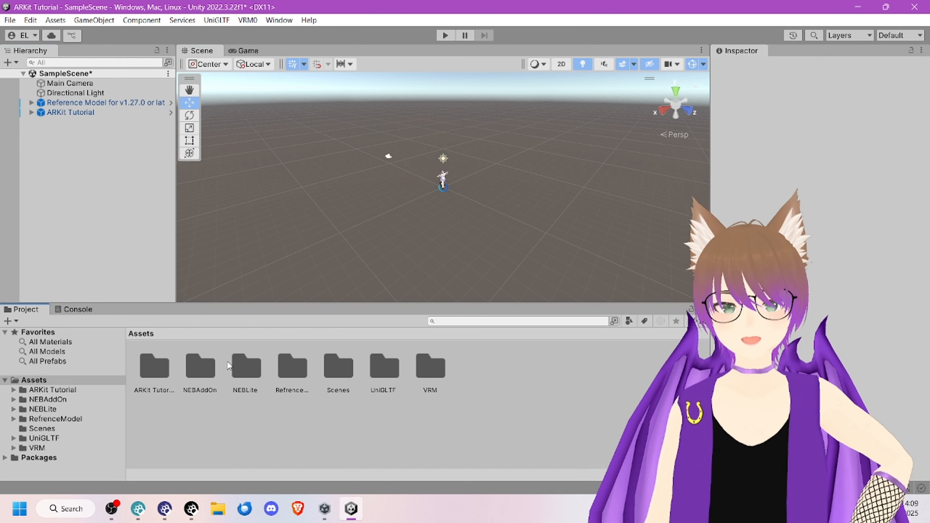
{"action": "double_click", "coordinate": [245, 366]}
{"action": "left_click", "coordinate": [249, 374]}
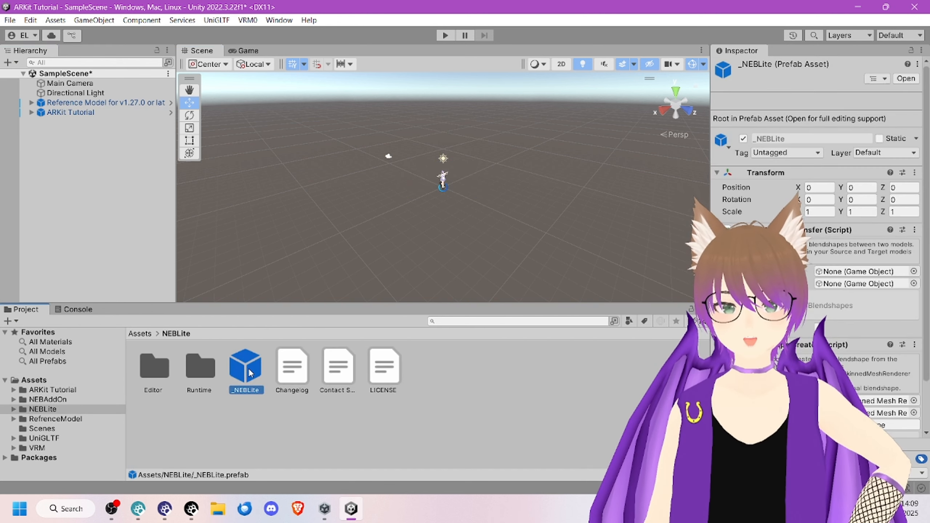
{"action": "left_click_drag", "start_coordinate": [227, 361], "coordinate": [71, 147]}
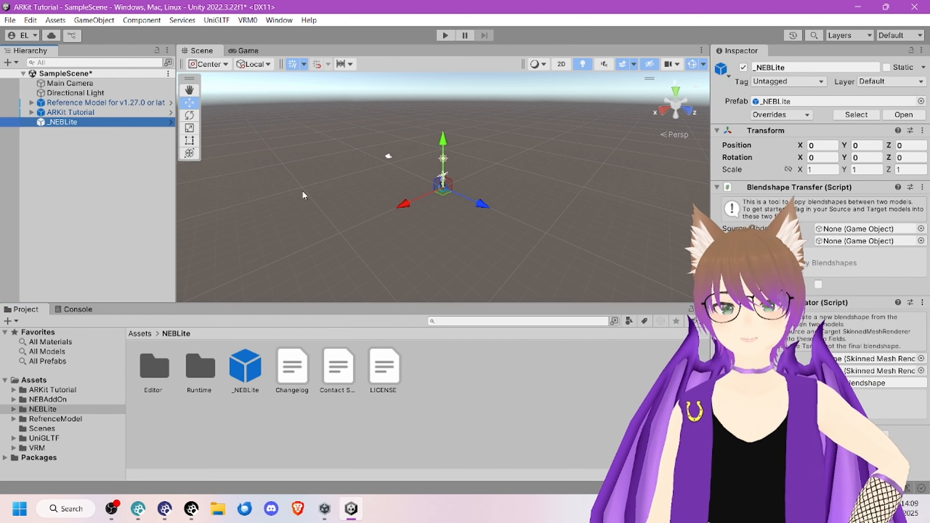
Step: Add the _BlendshapeClipMaker prefab from NEBAddOn/BlendshapeClipMaker to SampleScene and return to the Assets root folder
{"action": "left_click", "coordinate": [140, 334]}
{"action": "double_click", "coordinate": [200, 372]}
{"action": "left_click", "coordinate": [159, 371]}
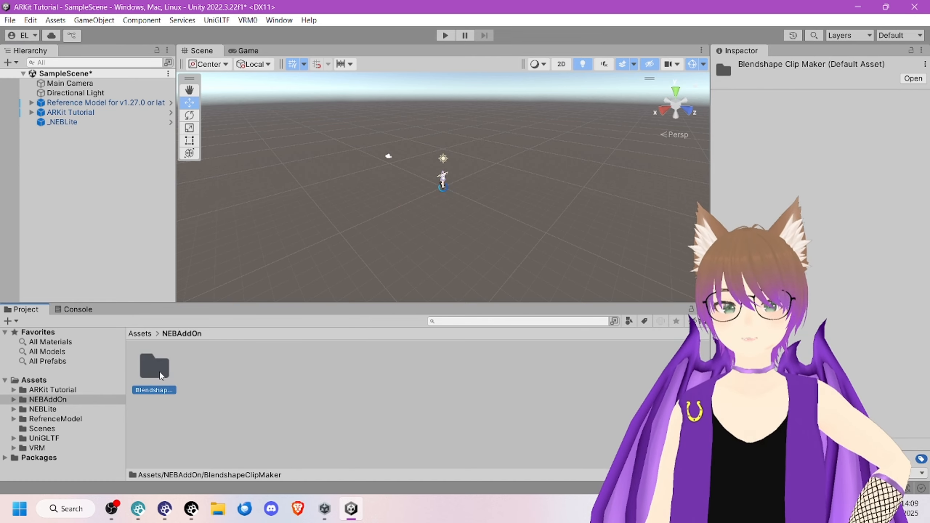
{"action": "double_click", "coordinate": [159, 371]}
{"action": "left_click", "coordinate": [139, 333]}
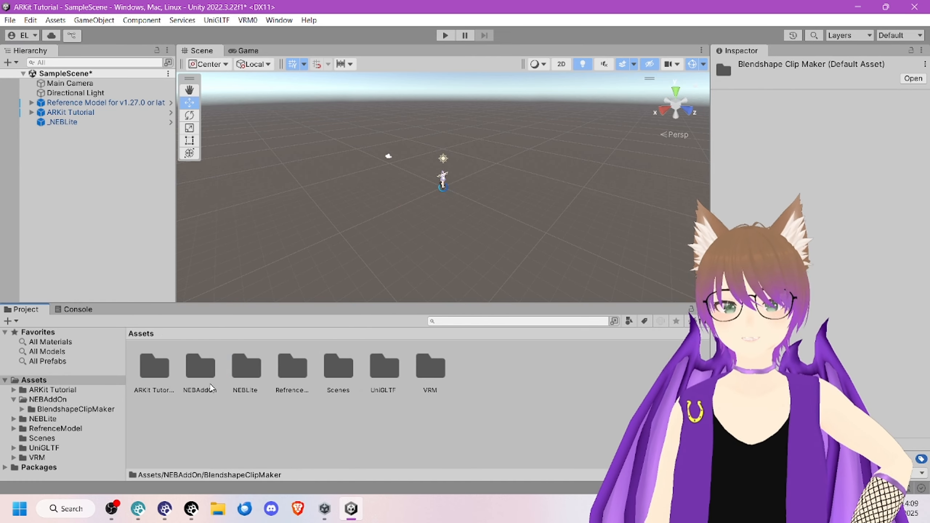
{"action": "left_click", "coordinate": [200, 364]}
{"action": "double_click", "coordinate": [199, 363]}
{"action": "left_click", "coordinate": [154, 367]}
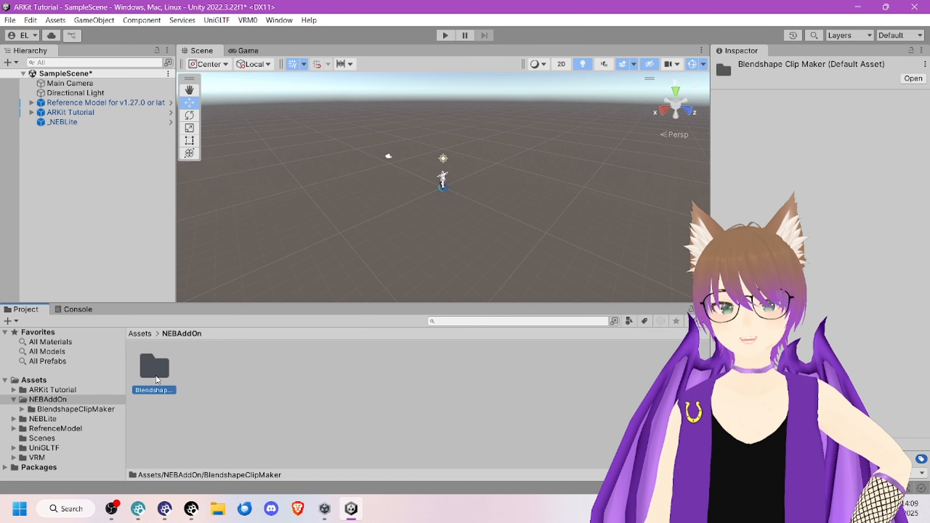
{"action": "double_click", "coordinate": [154, 366]}
{"action": "left_click_drag", "start_coordinate": [117, 142], "coordinate": [117, 143]}
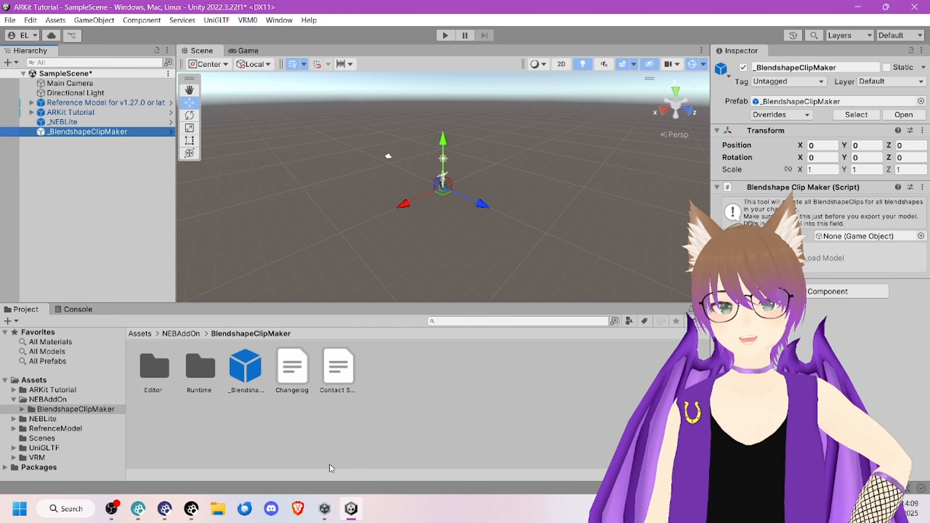
{"action": "left_click", "coordinate": [140, 334]}
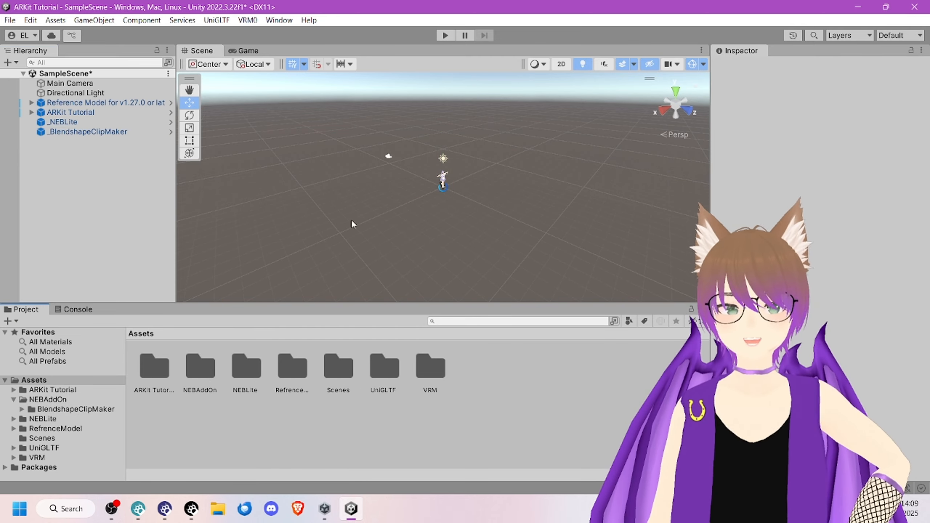
Step: Copy the blendshapes with _NEBLite's Blendshape Transfer, using the reference model as source and ARKit Tutorial as target
{"action": "left_click", "coordinate": [96, 122]}
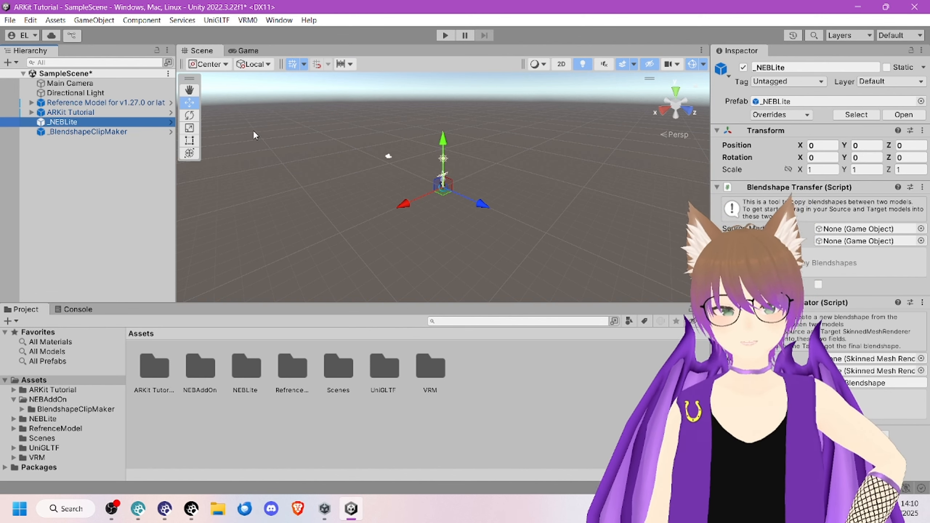
{"action": "left_click", "coordinate": [878, 229]}
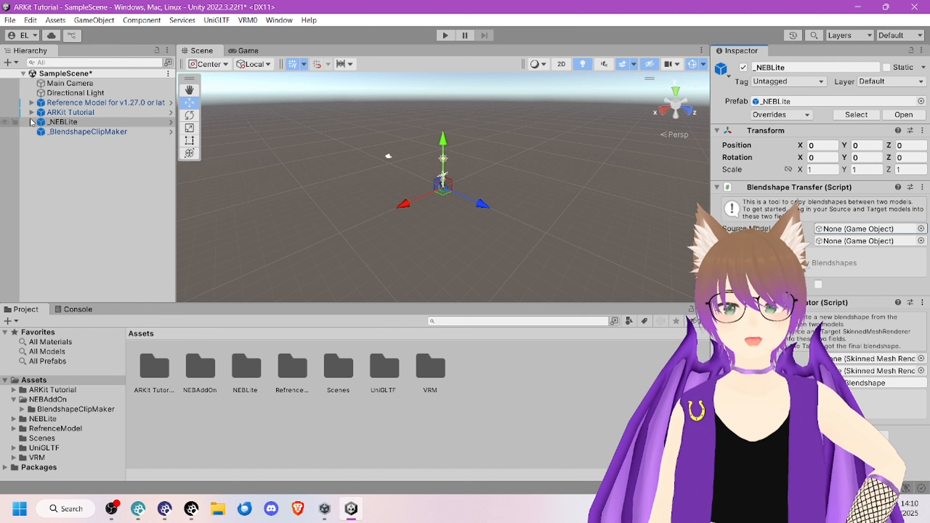
{"action": "left_click", "coordinate": [828, 230]}
{"action": "left_click_drag", "start_coordinate": [828, 228], "coordinate": [828, 229]}
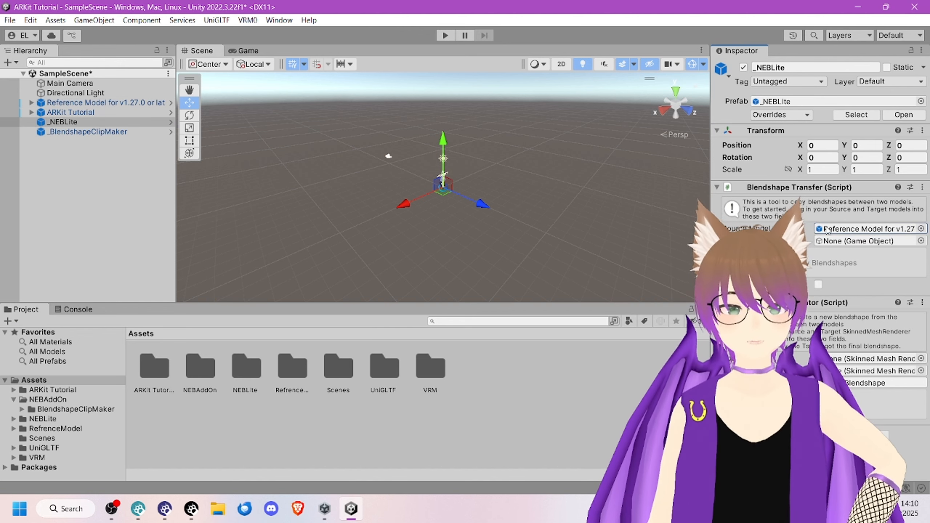
{"action": "left_click_drag", "start_coordinate": [73, 113], "coordinate": [865, 240]}
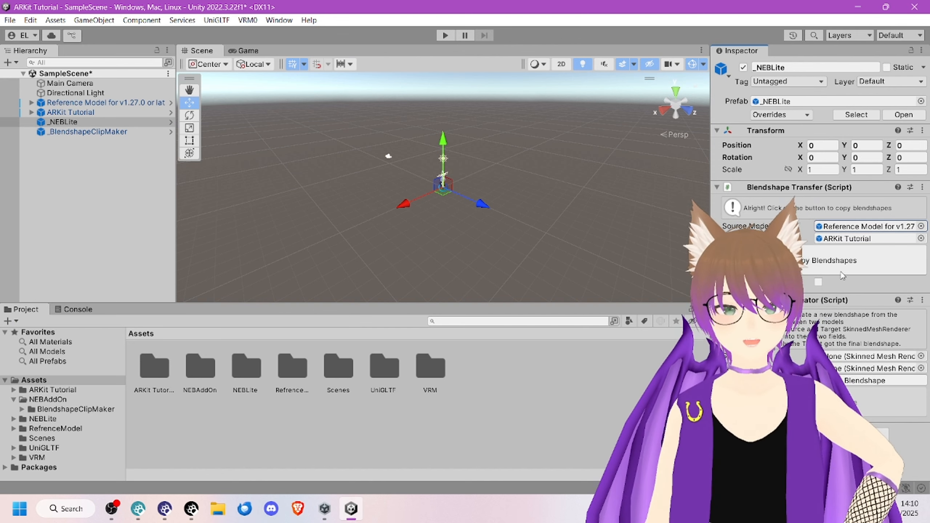
{"action": "left_click", "coordinate": [853, 260]}
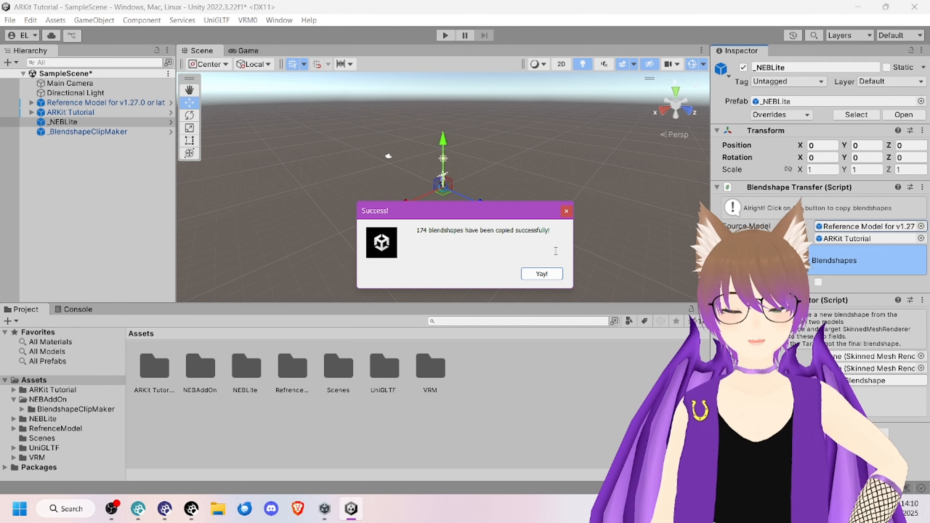
{"action": "left_click", "coordinate": [545, 273]}
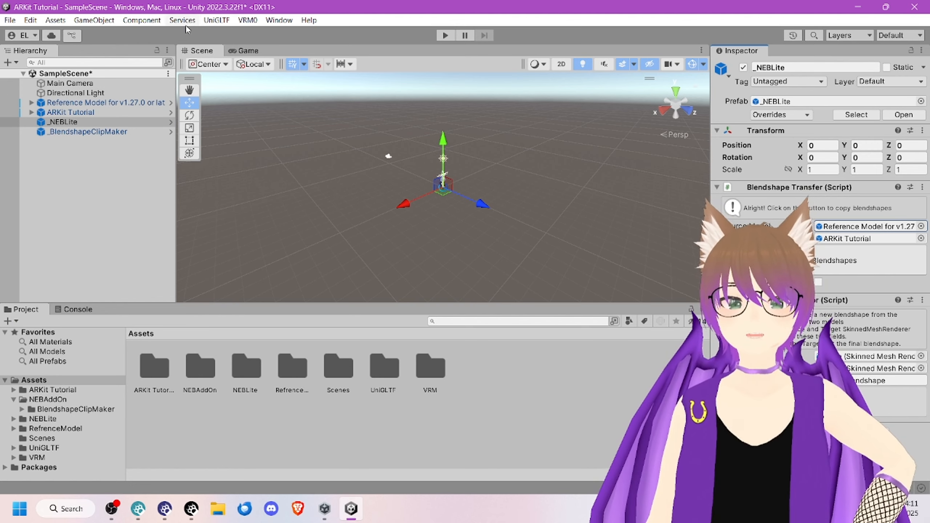
Step: Start a VRM 0.x export with the ARKit Tutorial object as the export root
{"action": "left_click", "coordinate": [249, 20]}
{"action": "left_click", "coordinate": [264, 46]}
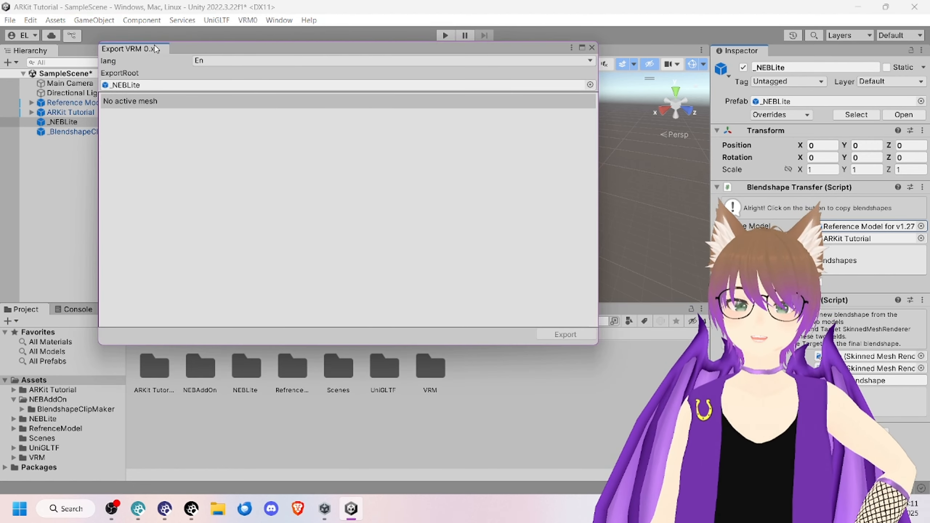
{"action": "left_click_drag", "start_coordinate": [65, 112], "coordinate": [152, 90]}
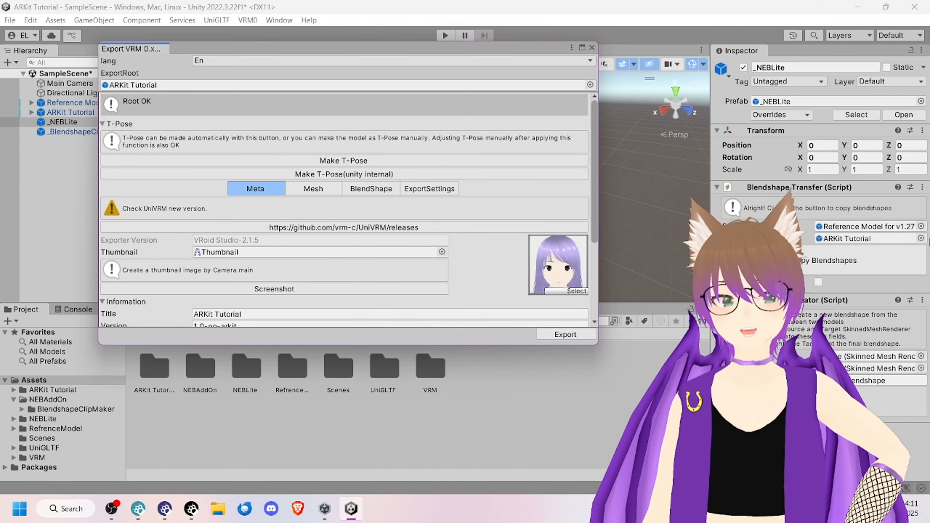
Step: Change the version in the export's meta information to 1.0-arkit and review the remaining permission and license fields
{"action": "scroll", "coordinate": [199, 252], "scroll_direction": "down", "scroll_amount": 3}
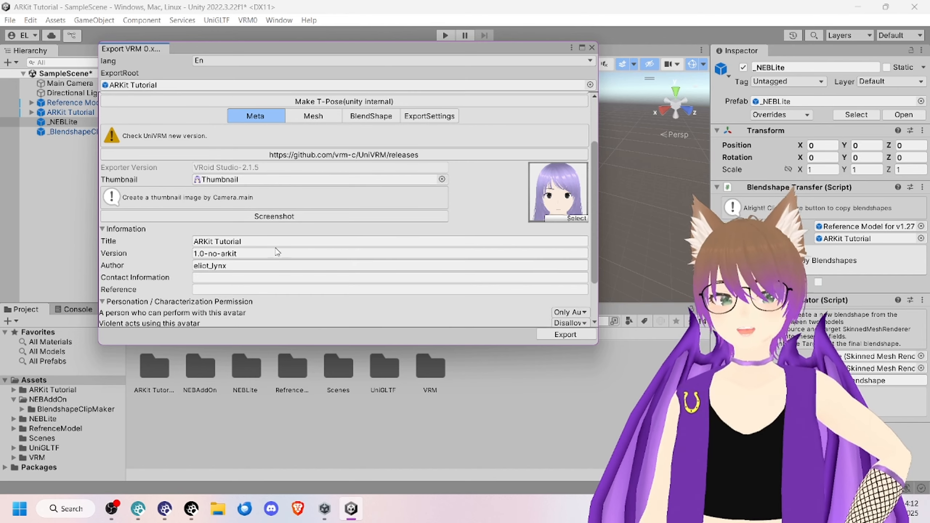
{"action": "left_click", "coordinate": [199, 252]}
{"action": "double_click", "coordinate": [212, 254]}
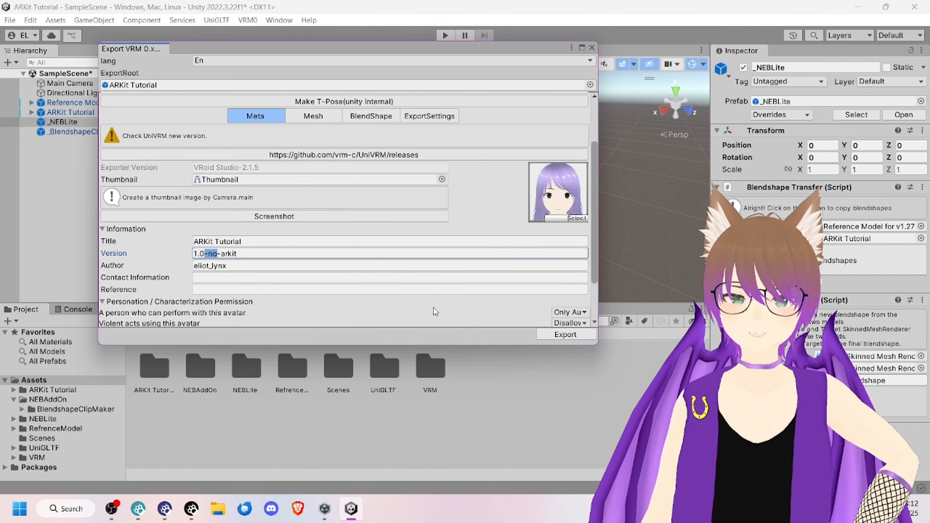
{"action": "key", "text": "BackSpace"}
{"action": "key", "text": "BackSpace"}
{"action": "left_click", "coordinate": [102, 228]}
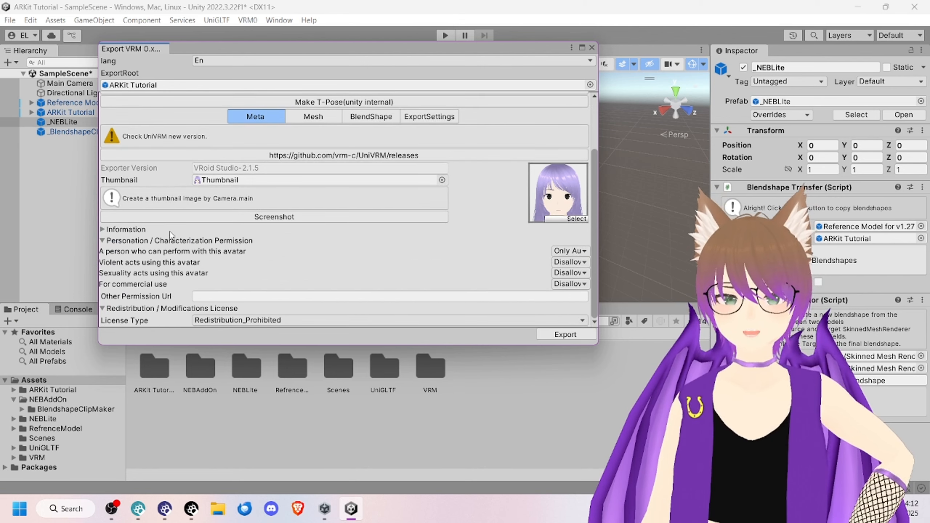
{"action": "left_click", "coordinate": [102, 229]}
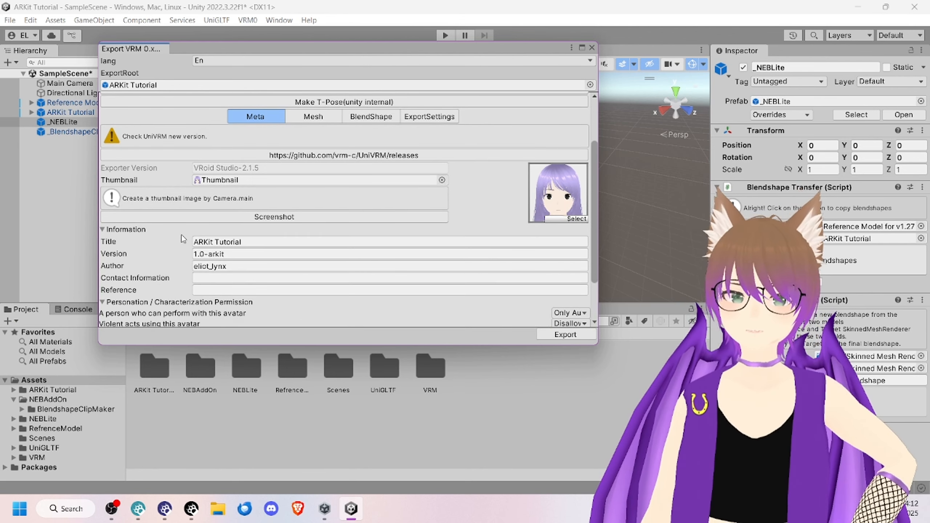
{"action": "scroll", "coordinate": [328, 281], "scroll_direction": "down", "scroll_amount": 3}
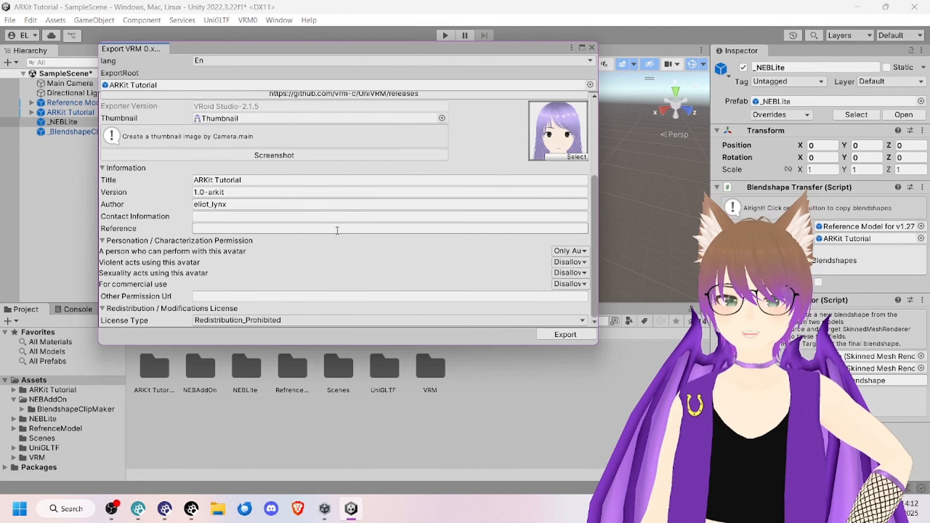
Step: Export the avatar to the Downloads folder as ARKit Tutorial ARKit.vrm
{"action": "left_click", "coordinate": [565, 336]}
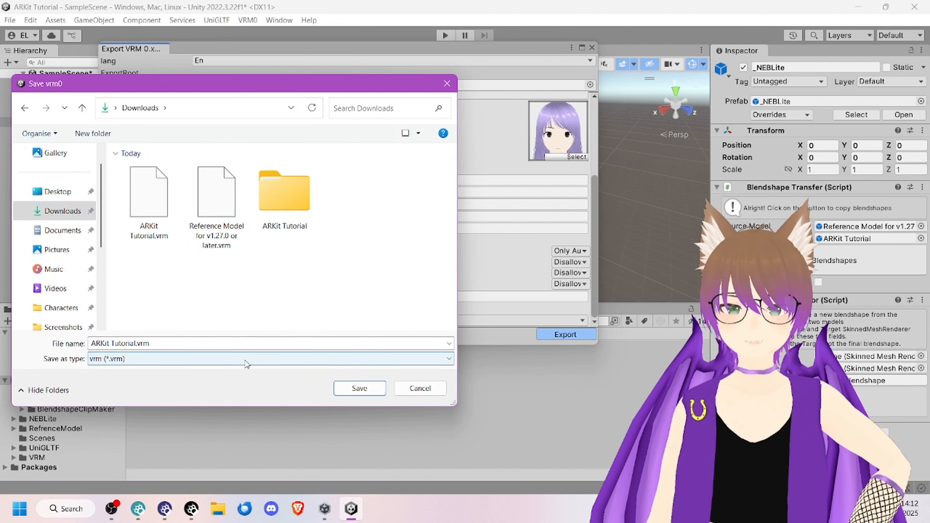
{"action": "left_click", "coordinate": [157, 343]}
{"action": "left_click_drag", "start_coordinate": [134, 344], "coordinate": [137, 344]}
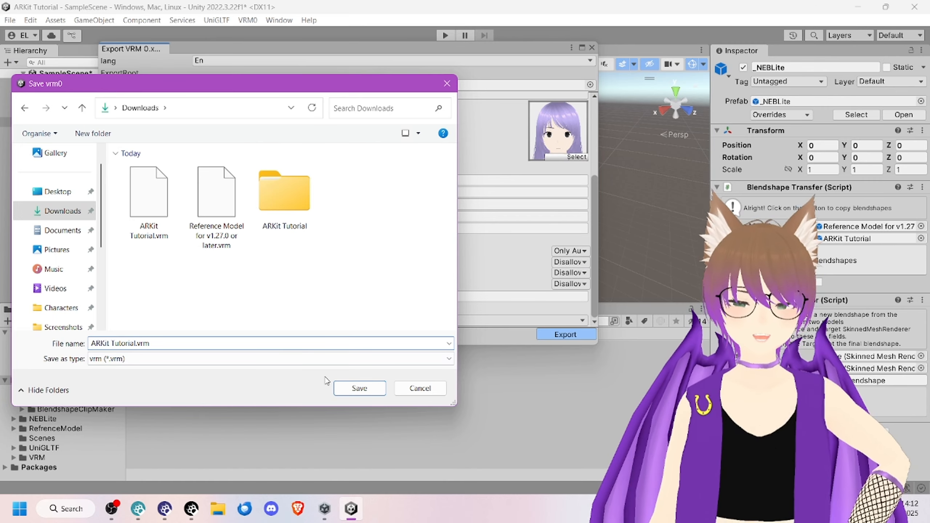
{"action": "type", "text": "AR"}
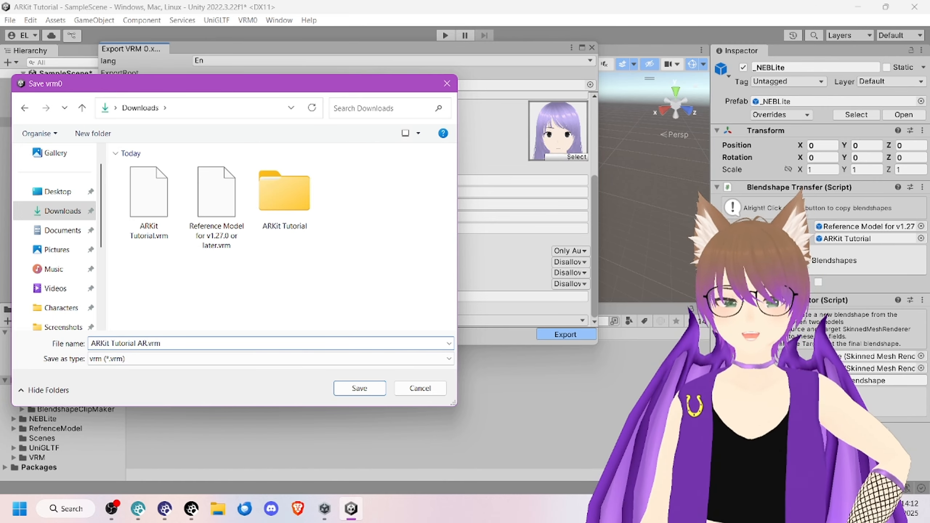
{"action": "type", "text": "Kit."}
{"action": "key", "text": "Return"}
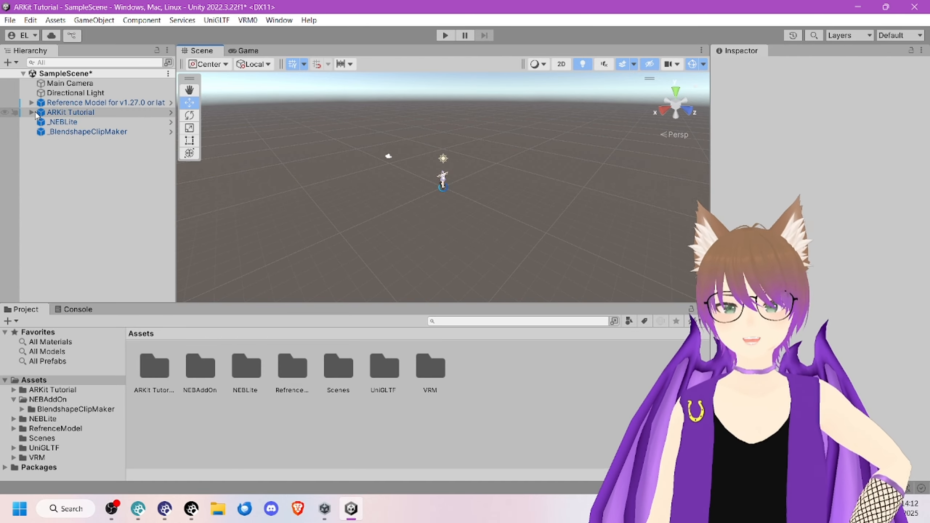
Step: Open the BlendShapes list of the Face mesh under ARKit Tutorial and widen the Inspector to show the full blendshape names
{"action": "left_click", "coordinate": [52, 112]}
{"action": "left_click", "coordinate": [32, 112]}
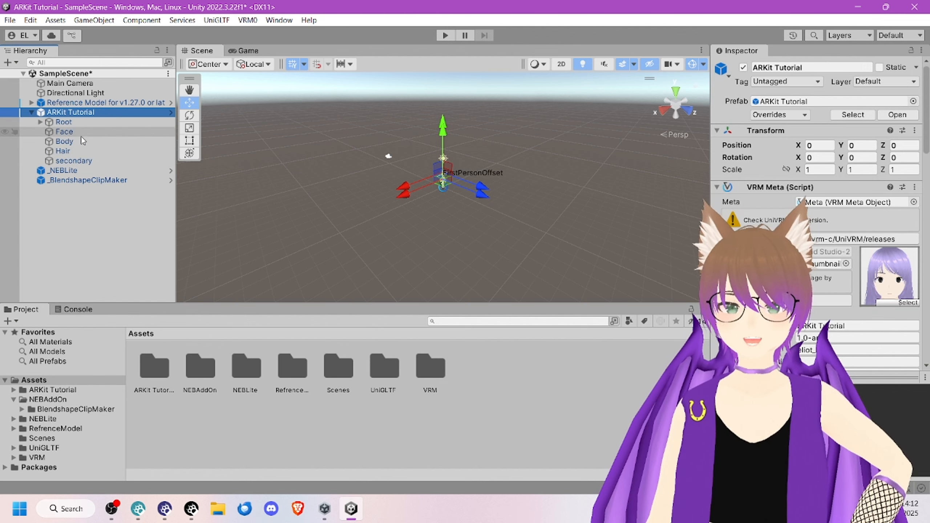
{"action": "left_click", "coordinate": [67, 132]}
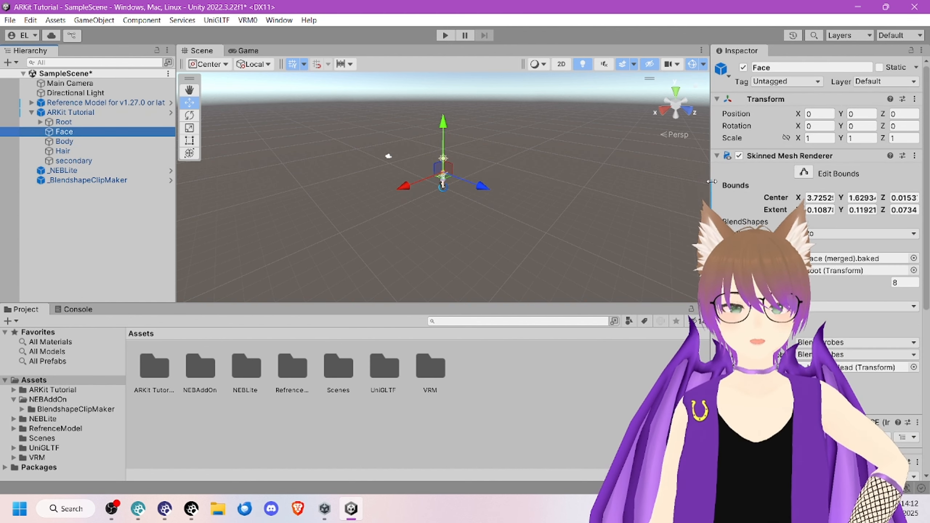
{"action": "left_click", "coordinate": [718, 222]}
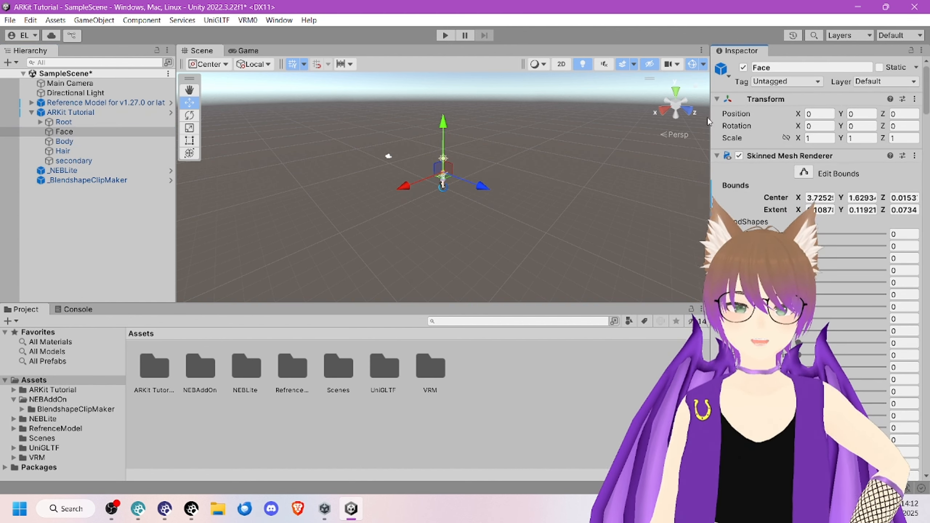
{"action": "left_click_drag", "start_coordinate": [710, 123], "coordinate": [193, 117]}
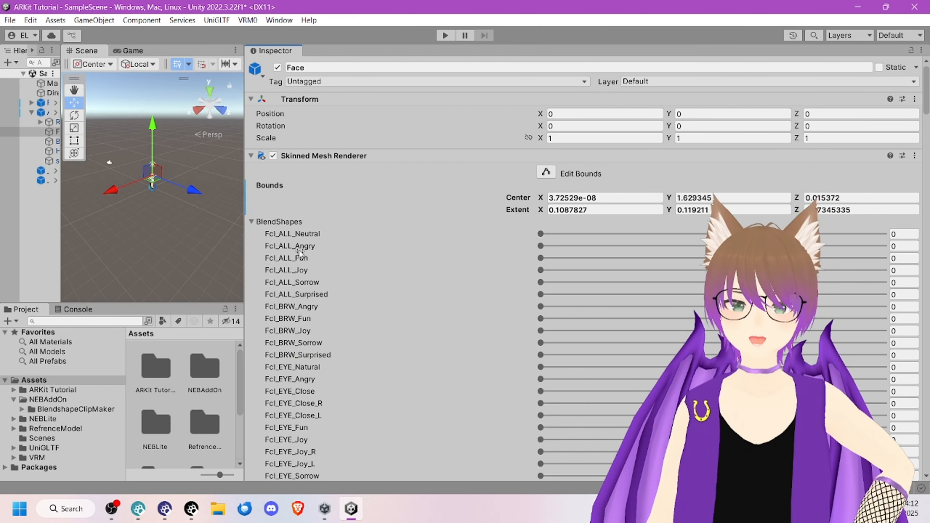
Step: Examine the Face mesh's blendshape list, comparing the original Fcl entries with the expression, brow, eye, mouth, teeth, tongue and other sections
{"action": "scroll", "coordinate": [303, 223], "scroll_direction": "down", "scroll_amount": 10}
{"action": "scroll", "coordinate": [304, 223], "scroll_direction": "up", "scroll_amount": 8}
{"action": "scroll", "coordinate": [303, 222], "scroll_direction": "down", "scroll_amount": 3}
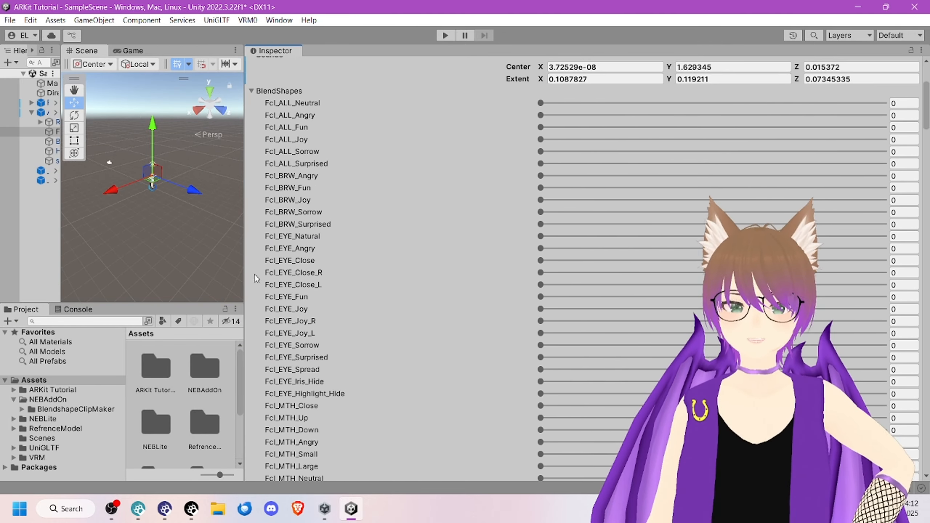
{"action": "scroll", "coordinate": [301, 330], "scroll_direction": "down", "scroll_amount": 4}
{"action": "scroll", "coordinate": [356, 258], "scroll_direction": "down", "scroll_amount": 20}
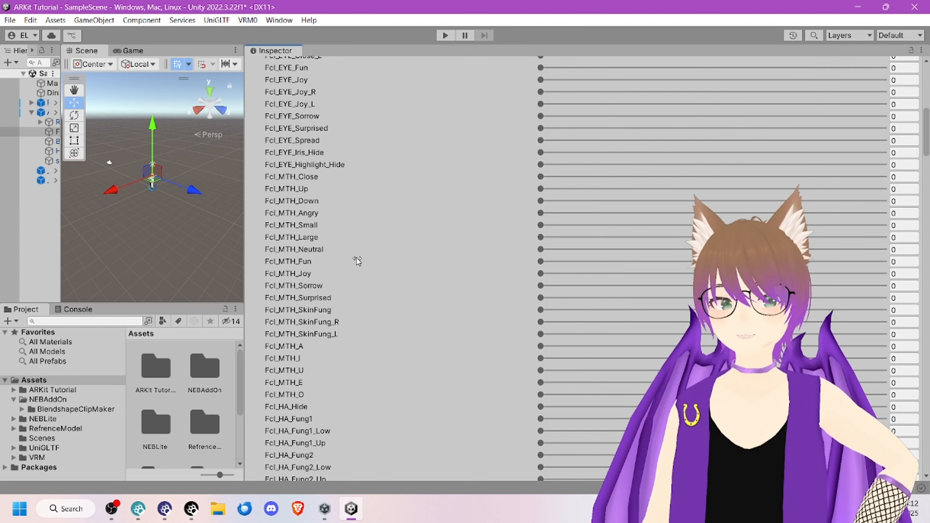
{"action": "scroll", "coordinate": [355, 260], "scroll_direction": "down", "scroll_amount": 12}
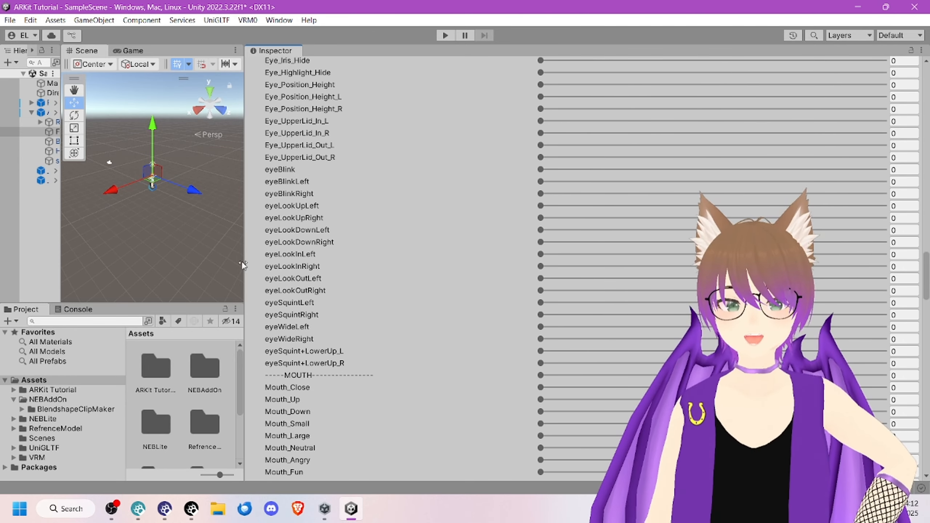
{"action": "scroll", "coordinate": [298, 321], "scroll_direction": "down", "scroll_amount": 20}
{"action": "scroll", "coordinate": [297, 331], "scroll_direction": "down", "scroll_amount": 10}
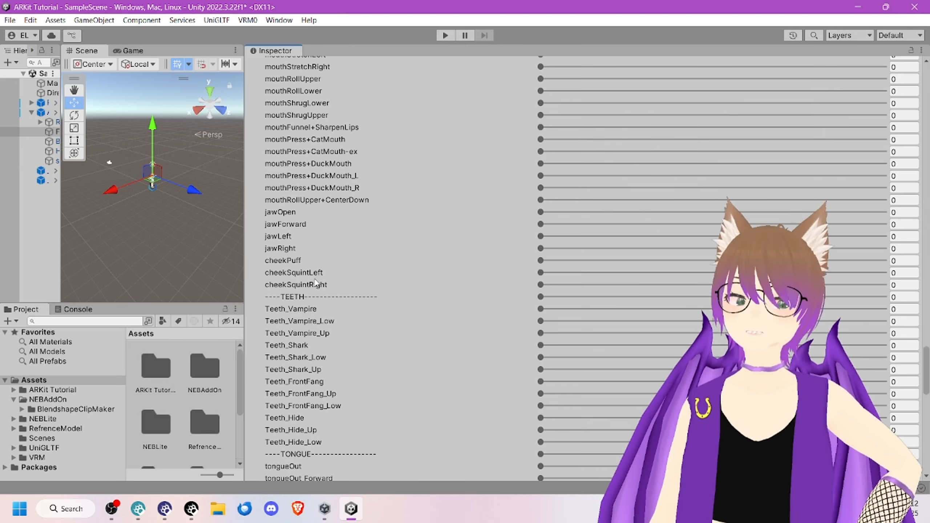
{"action": "scroll", "coordinate": [330, 274], "scroll_direction": "down", "scroll_amount": 3}
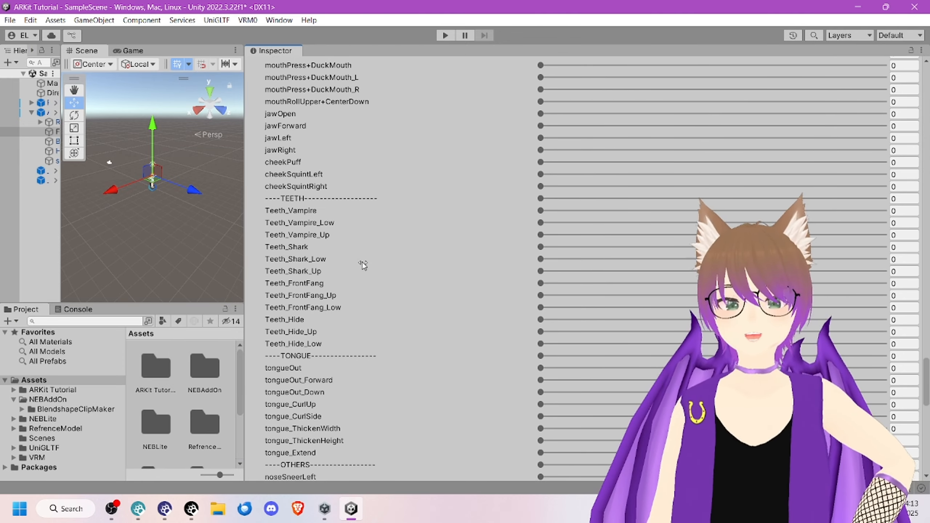
{"action": "scroll", "coordinate": [358, 271], "scroll_direction": "down", "scroll_amount": 3}
{"action": "scroll", "coordinate": [308, 274], "scroll_direction": "up", "scroll_amount": 15}
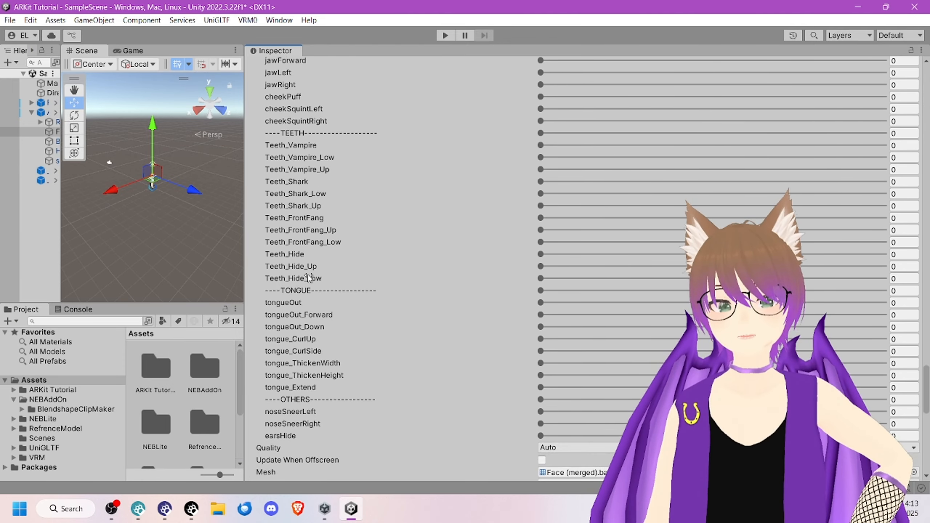
{"action": "scroll", "coordinate": [314, 274], "scroll_direction": "up", "scroll_amount": 6}
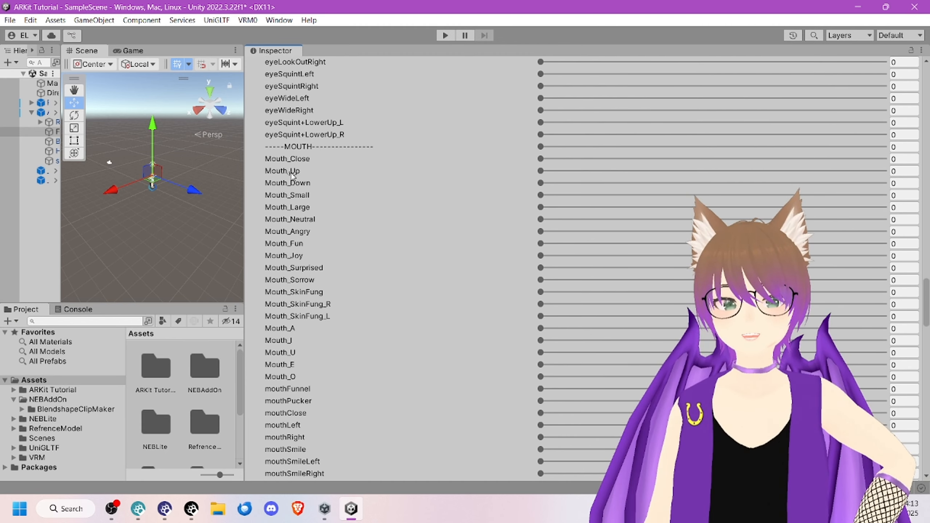
{"action": "scroll", "coordinate": [346, 246], "scroll_direction": "up", "scroll_amount": 12}
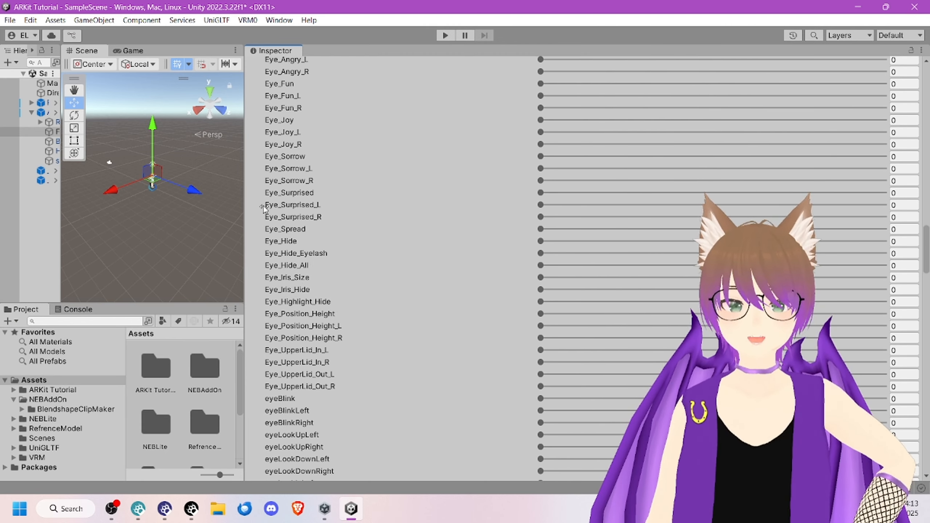
{"action": "scroll", "coordinate": [386, 311], "scroll_direction": "up", "scroll_amount": 8}
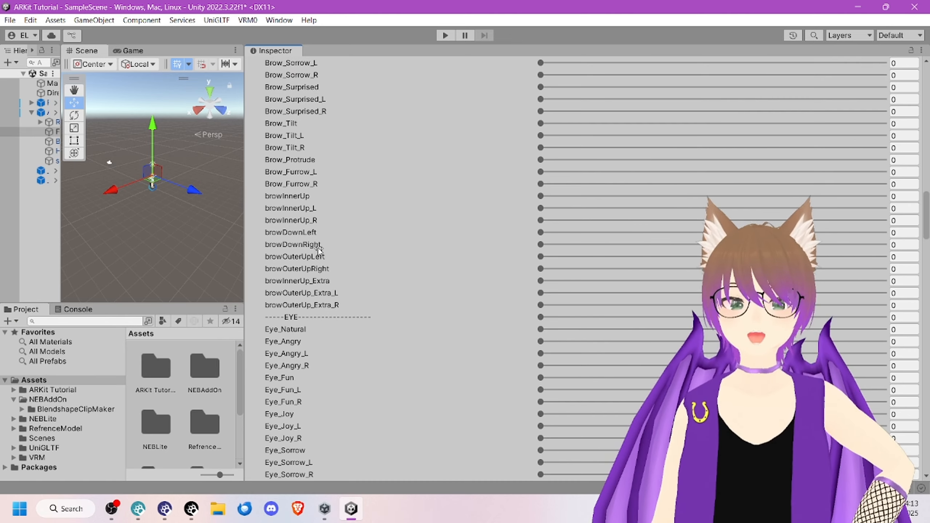
{"action": "scroll", "coordinate": [319, 250], "scroll_direction": "up", "scroll_amount": 1}
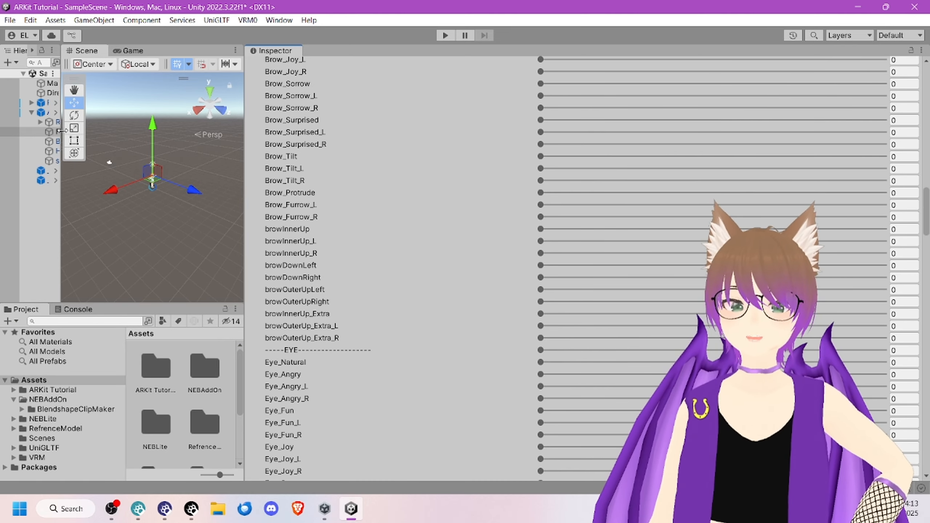
{"action": "left_click_drag", "start_coordinate": [61, 130], "coordinate": [203, 130]}
{"action": "scroll", "coordinate": [370, 179], "scroll_direction": "up", "scroll_amount": 15}
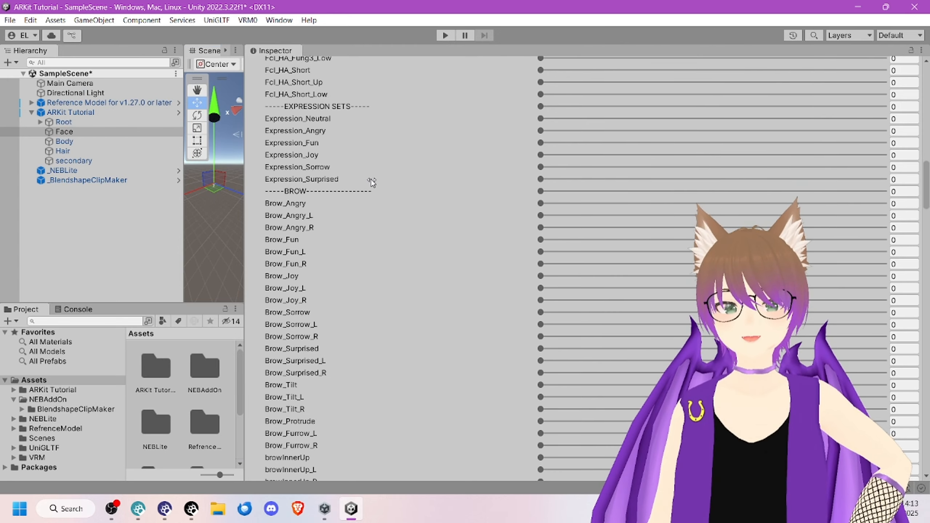
{"action": "scroll", "coordinate": [364, 165], "scroll_direction": "up", "scroll_amount": 5}
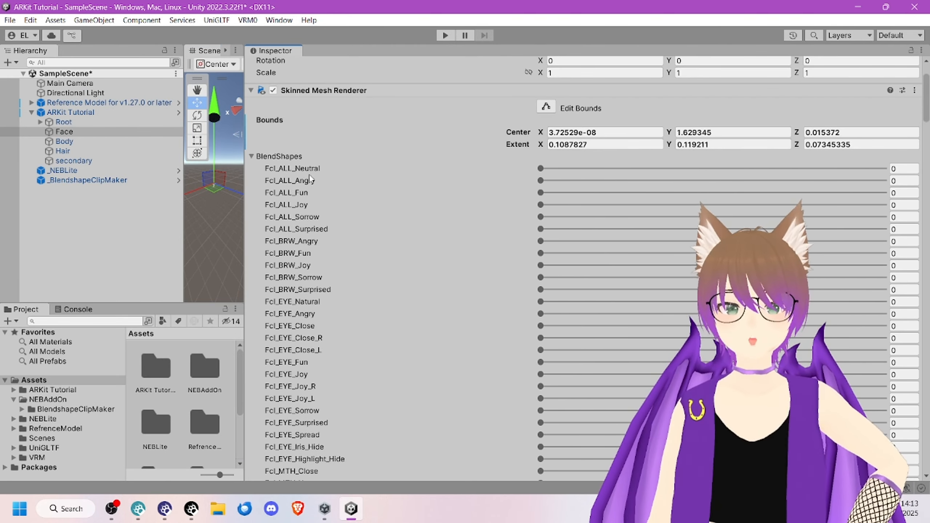
{"action": "scroll", "coordinate": [350, 231], "scroll_direction": "down", "scroll_amount": 20}
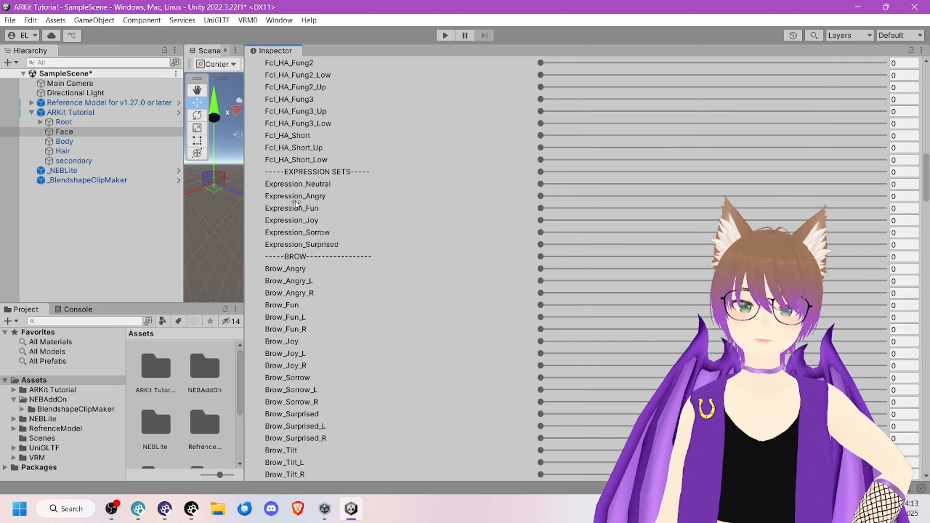
{"action": "scroll", "coordinate": [350, 201], "scroll_direction": "up", "scroll_amount": 10}
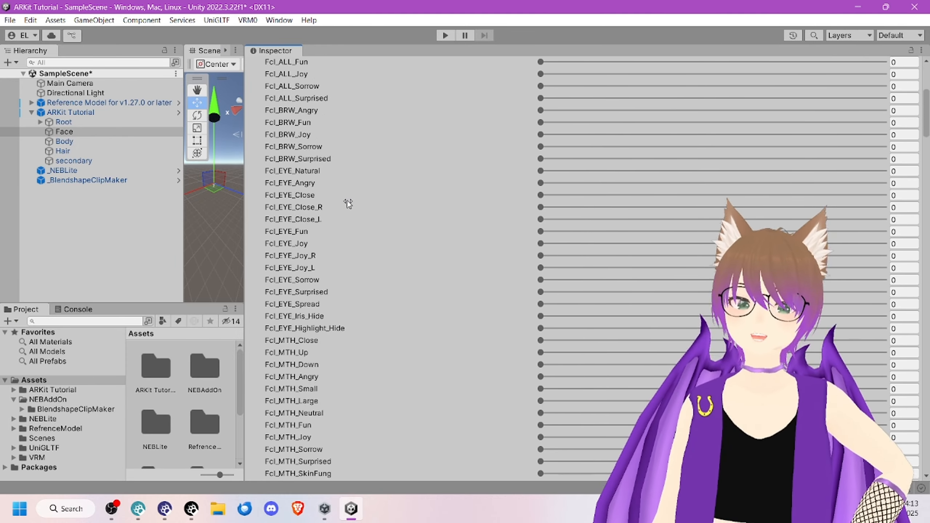
{"action": "scroll", "coordinate": [347, 201], "scroll_direction": "up", "scroll_amount": 5}
{"action": "scroll", "coordinate": [323, 256], "scroll_direction": "down", "scroll_amount": 20}
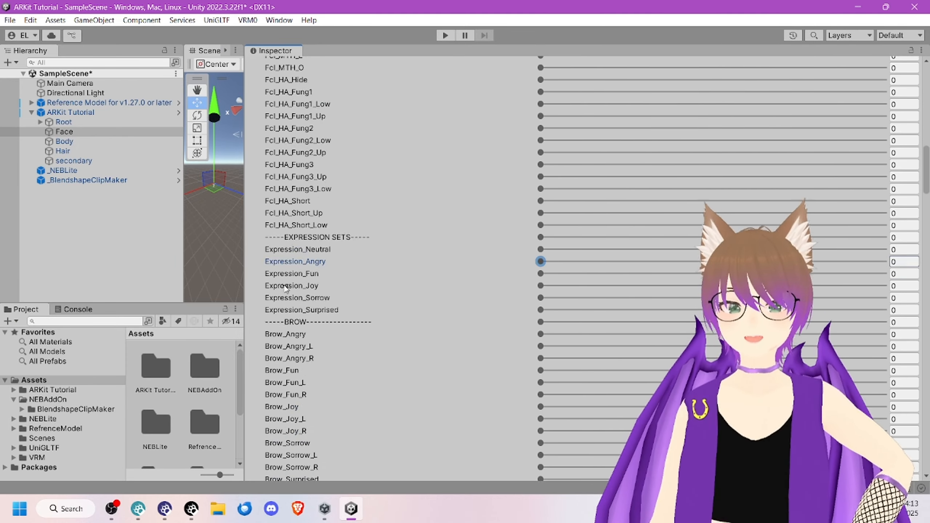
{"action": "scroll", "coordinate": [286, 288], "scroll_direction": "down", "scroll_amount": 15}
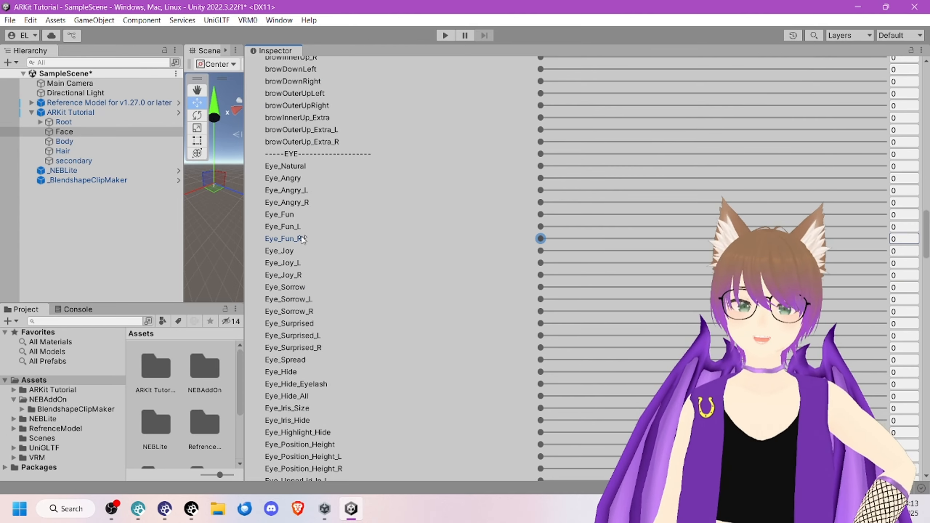
{"action": "scroll", "coordinate": [303, 238], "scroll_direction": "down", "scroll_amount": 2}
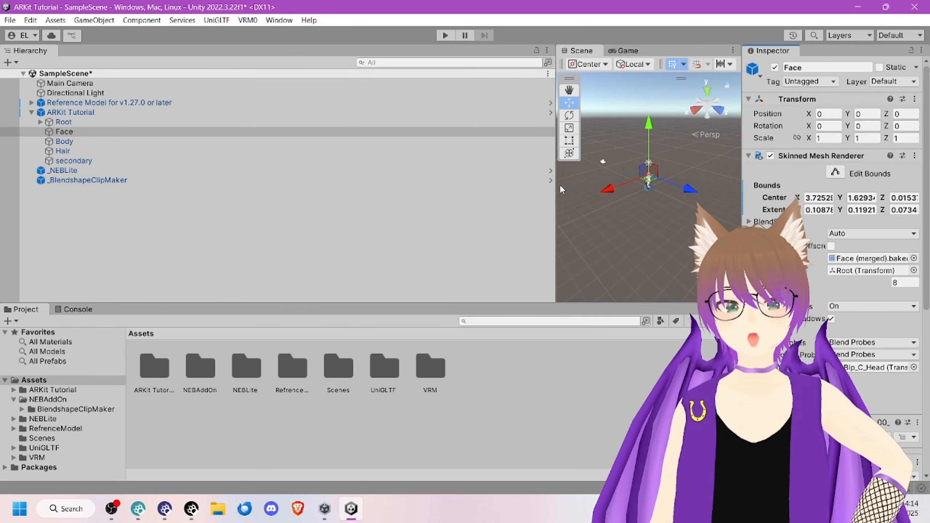
Step: Narrow the Hierarchy and select the BlendShape avatar asset in the ARKit Tutorial.BlendShapes folder inside the ARKit Tutorial assets
{"action": "left_click_drag", "start_coordinate": [556, 185], "coordinate": [186, 199]}
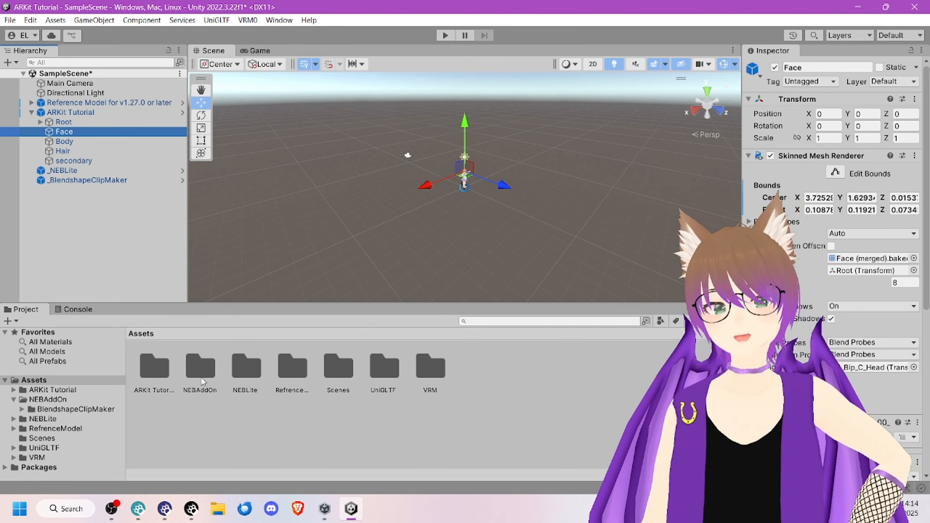
{"action": "double_click", "coordinate": [163, 370]}
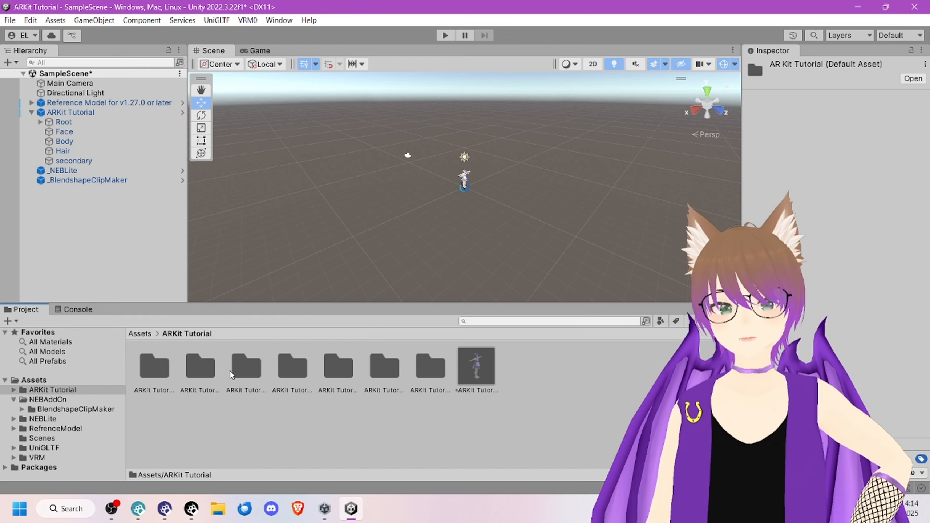
{"action": "left_click", "coordinate": [239, 368]}
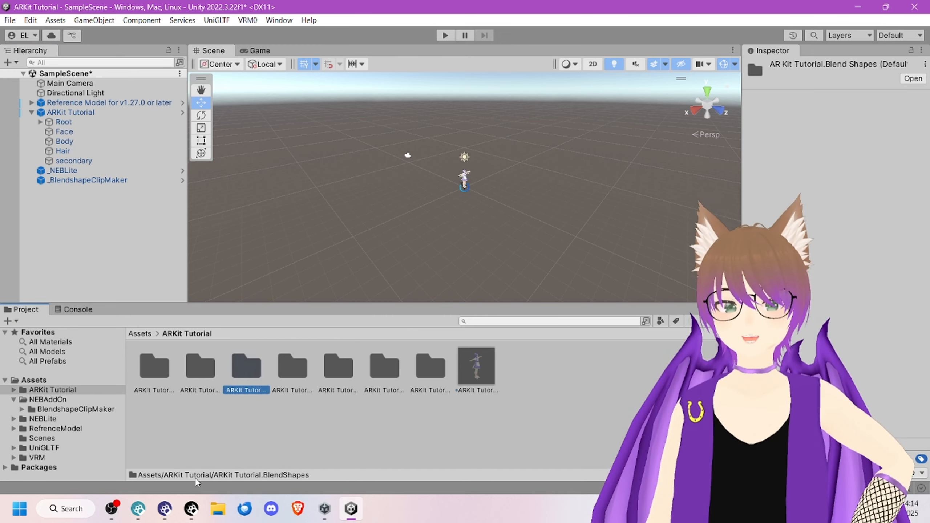
{"action": "double_click", "coordinate": [242, 369]}
{"action": "left_click", "coordinate": [517, 411]}
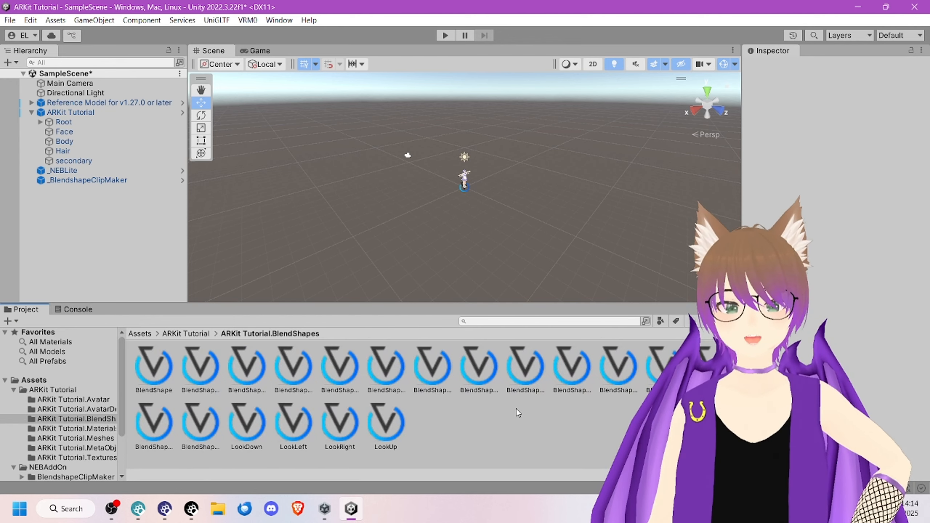
{"action": "left_click", "coordinate": [153, 370]}
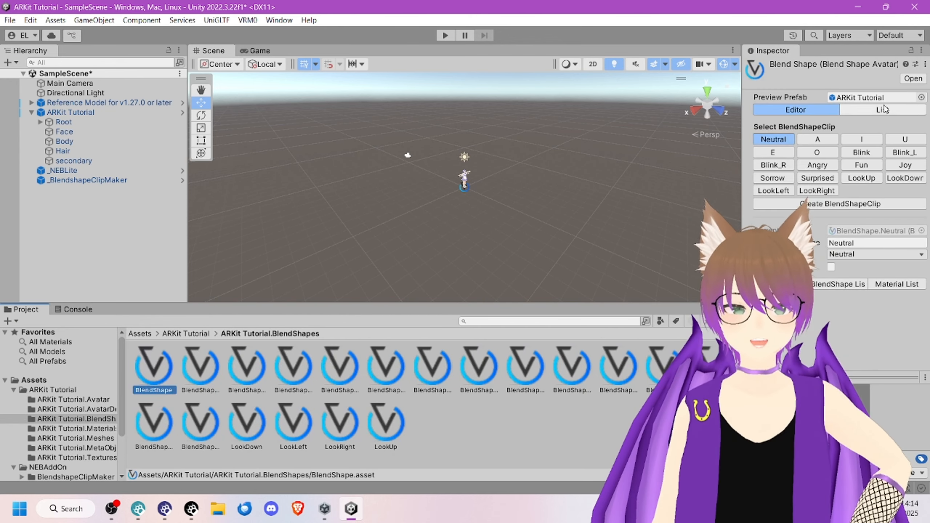
Step: Widen the Inspector and look through the A, I and U clips of the BlendShape avatar
{"action": "left_click_drag", "start_coordinate": [739, 101], "coordinate": [455, 111]}
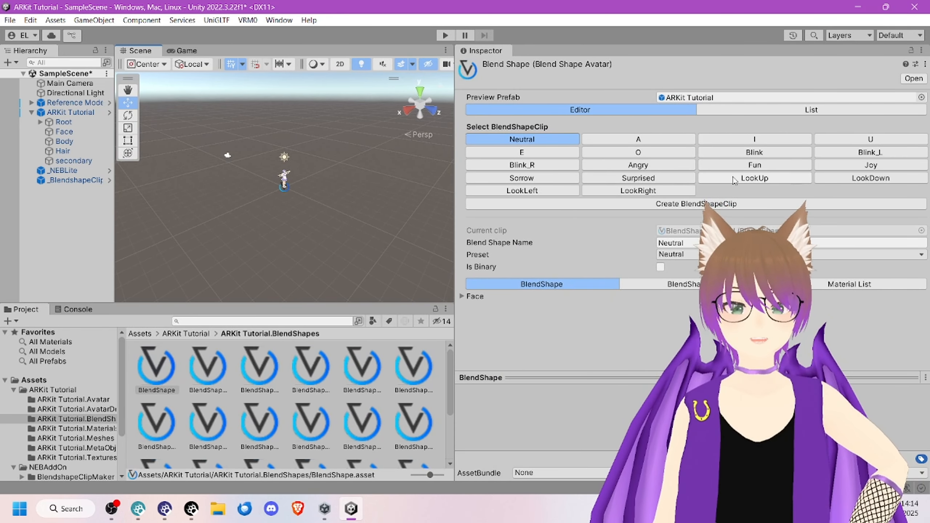
{"action": "left_click", "coordinate": [658, 140]}
{"action": "left_click", "coordinate": [754, 140]}
{"action": "left_click", "coordinate": [838, 141]}
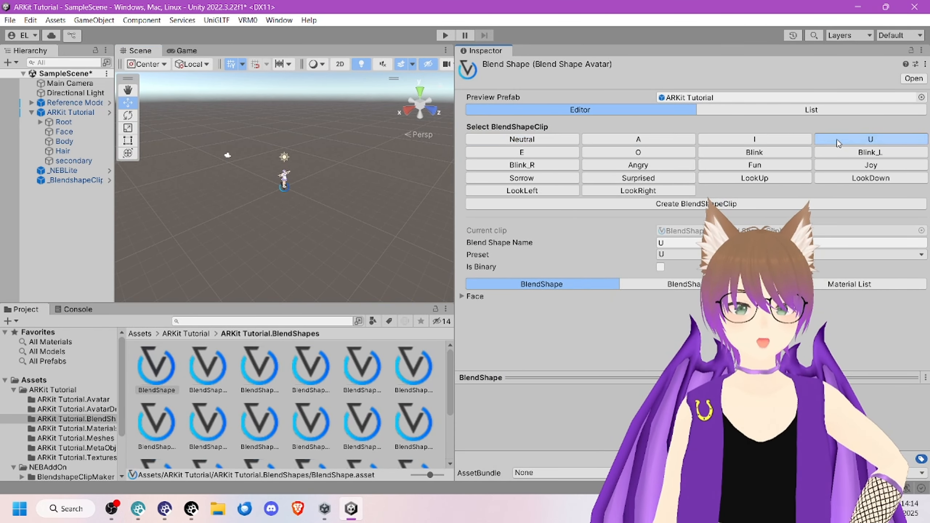
Step: Detach the blendshape preview into its own window, fit it beside the Inspector and preview the Neutral clip
{"action": "right_click", "coordinate": [620, 380]}
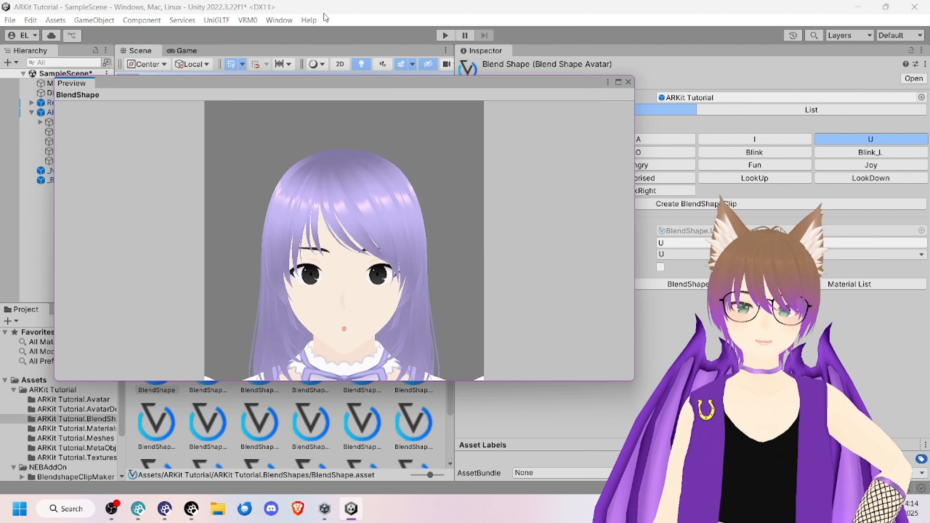
{"action": "left_click_drag", "start_coordinate": [368, 85], "coordinate": [308, 78]}
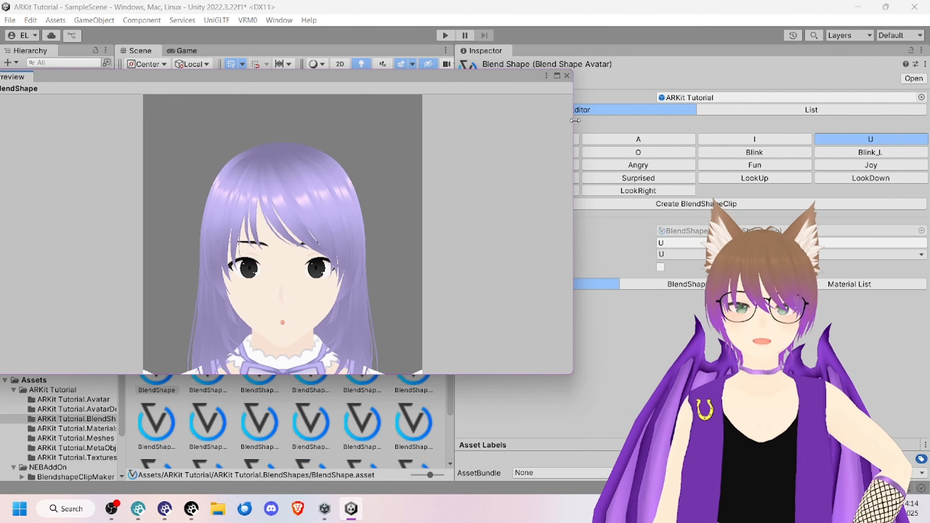
{"action": "left_click_drag", "start_coordinate": [575, 120], "coordinate": [437, 121]}
{"action": "left_click", "coordinate": [572, 143]}
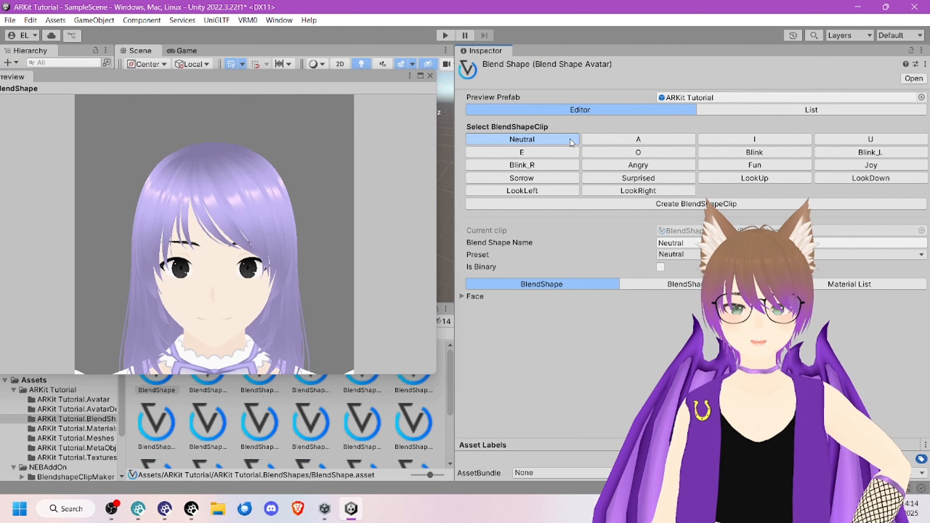
Step: Preview the A, O, Blink_R, LookUp, LookDown, LookRight and LookLeft clips on the avatar, and close the detached preview window
{"action": "left_click", "coordinate": [646, 139]}
{"action": "left_click", "coordinate": [657, 150]}
{"action": "left_click", "coordinate": [522, 165]}
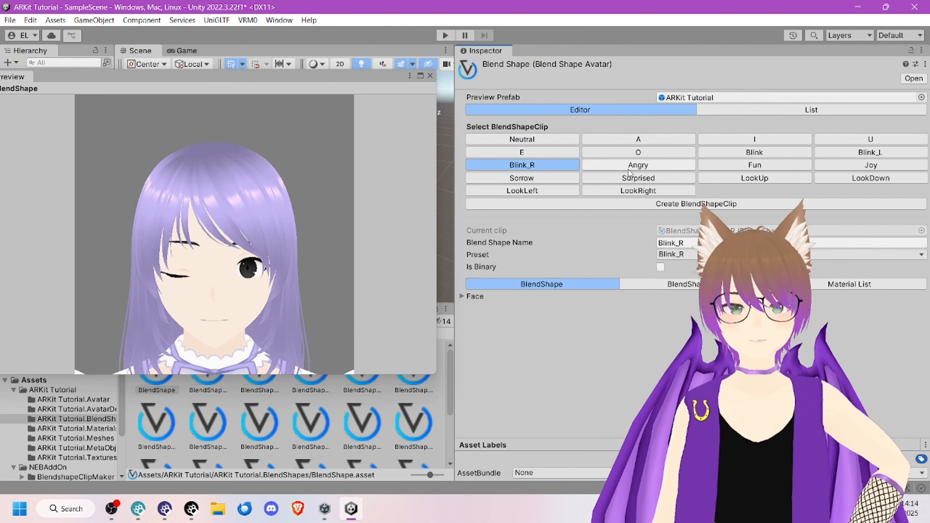
{"action": "left_click", "coordinate": [751, 179]}
{"action": "left_click", "coordinate": [860, 178]}
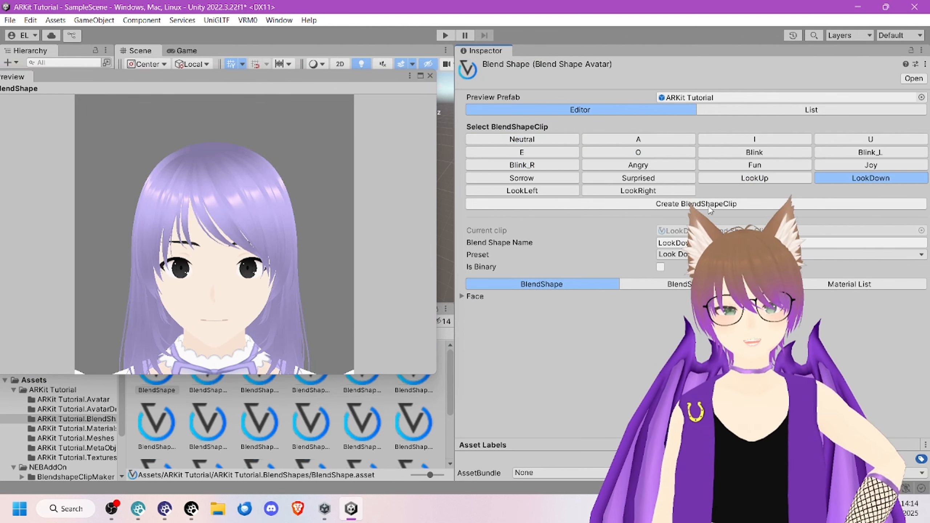
{"action": "left_click", "coordinate": [639, 190]}
{"action": "left_click", "coordinate": [517, 192]}
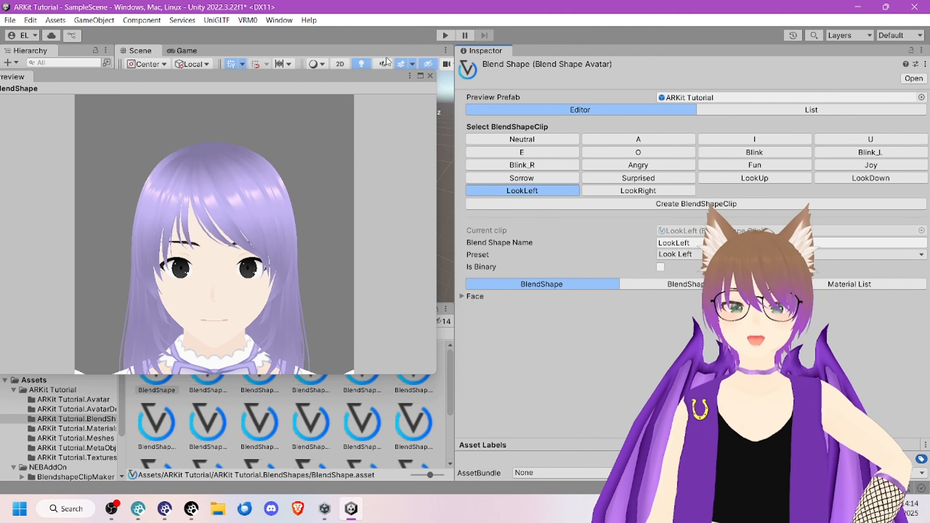
{"action": "left_click", "coordinate": [430, 76]}
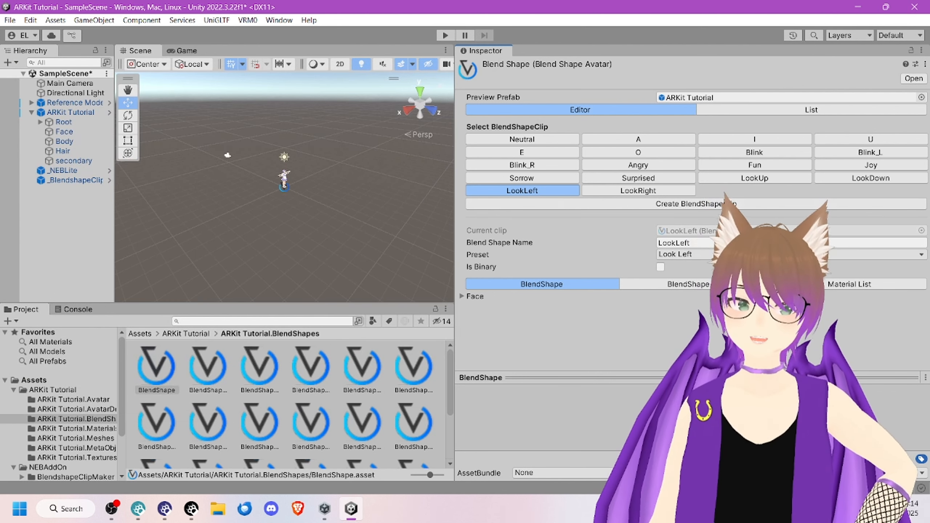
Step: Create the clip BlendShapeClip#18 in the ARKit Tutorial.BlendShapes folder and set its browInnerUp value on the Face mesh to 100
{"action": "left_click", "coordinate": [647, 204]}
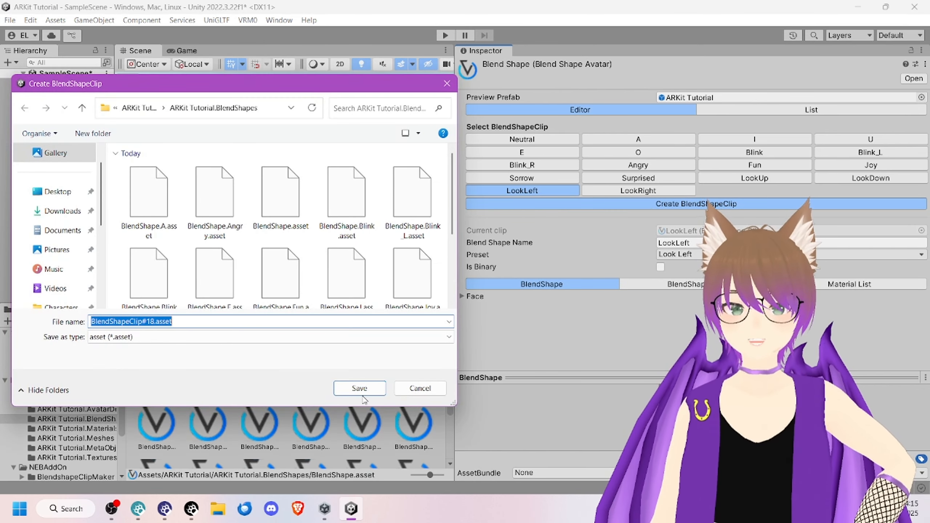
{"action": "left_click", "coordinate": [358, 390]}
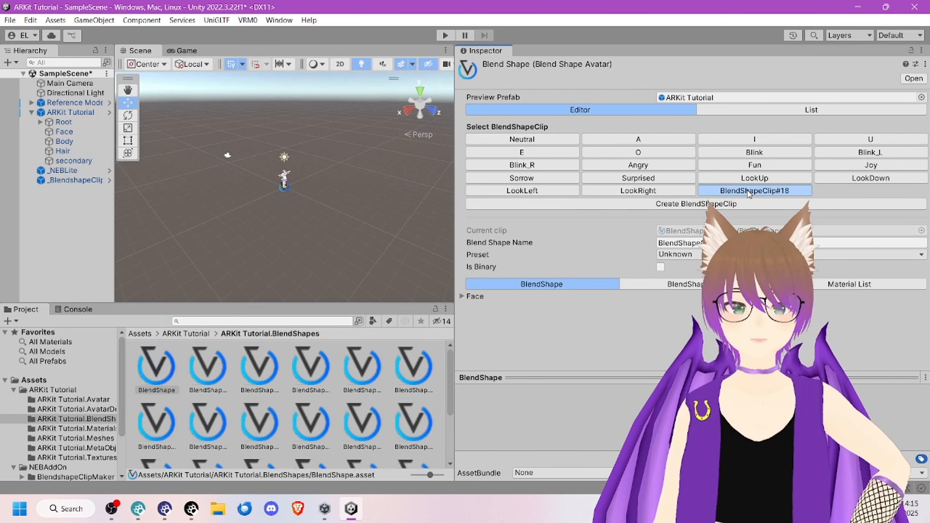
{"action": "left_click", "coordinate": [461, 297]}
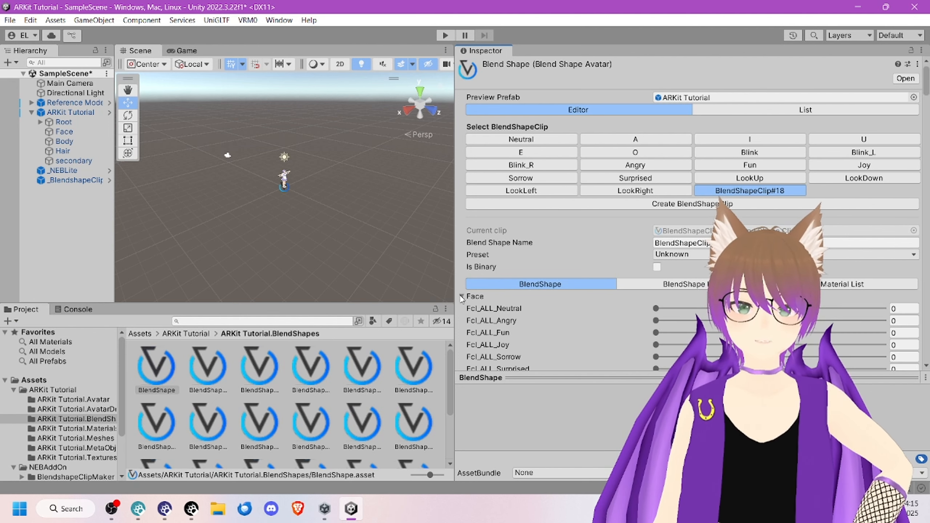
{"action": "scroll", "coordinate": [526, 260], "scroll_direction": "down", "scroll_amount": 20}
{"action": "scroll", "coordinate": [526, 260], "scroll_direction": "down", "scroll_amount": 5}
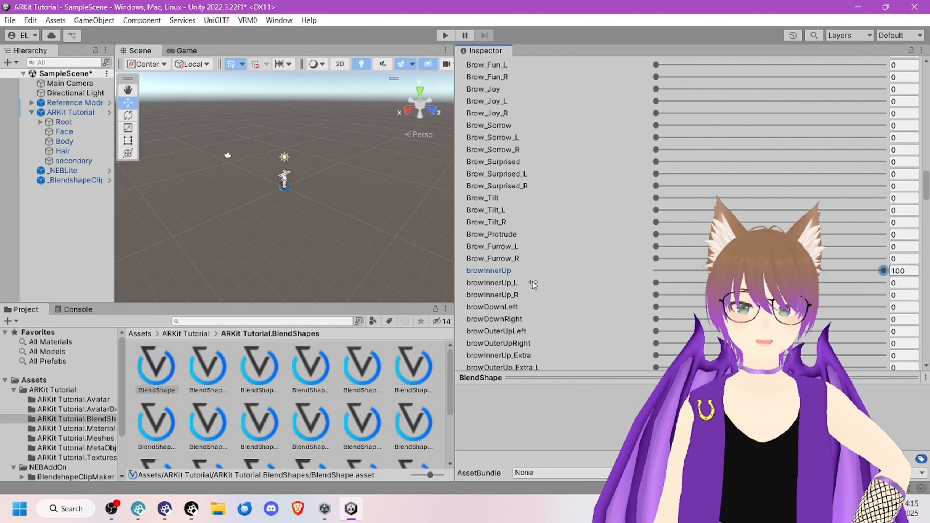
Step: Look over the brow, eye and mouth blendshapes available for the new clip's Face mesh and collapse the Face list
{"action": "scroll", "coordinate": [533, 284], "scroll_direction": "down", "scroll_amount": 20}
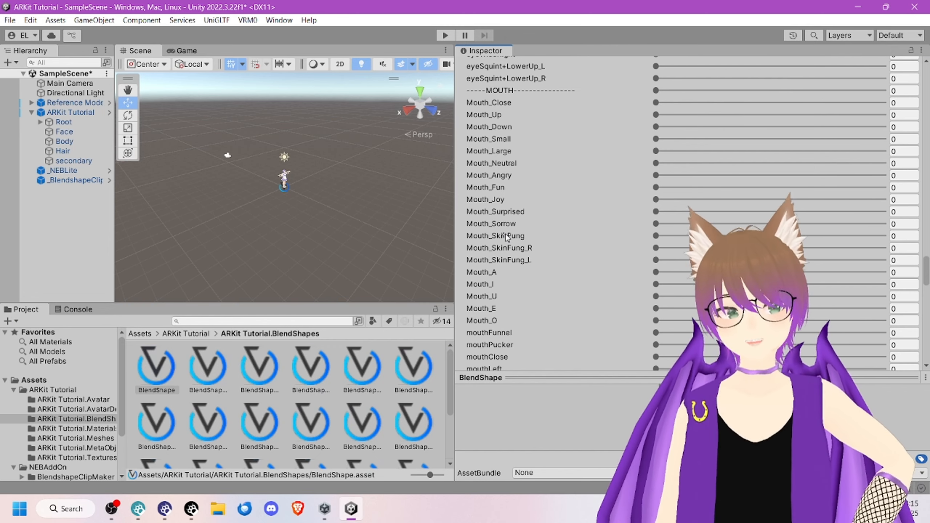
{"action": "scroll", "coordinate": [649, 190], "scroll_direction": "up", "scroll_amount": 3}
{"action": "scroll", "coordinate": [483, 164], "scroll_direction": "down", "scroll_amount": 3}
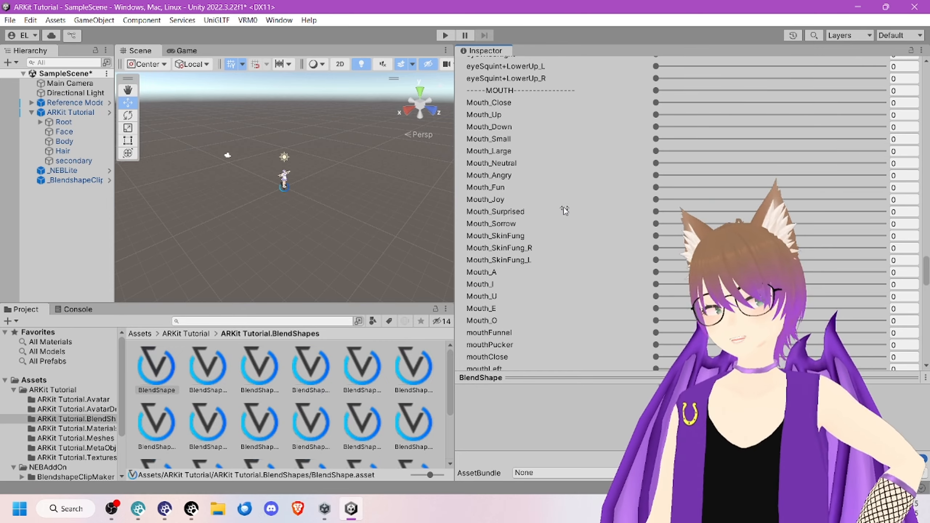
{"action": "scroll", "coordinate": [564, 207], "scroll_direction": "up", "scroll_amount": 15}
{"action": "scroll", "coordinate": [564, 208], "scroll_direction": "up", "scroll_amount": 20}
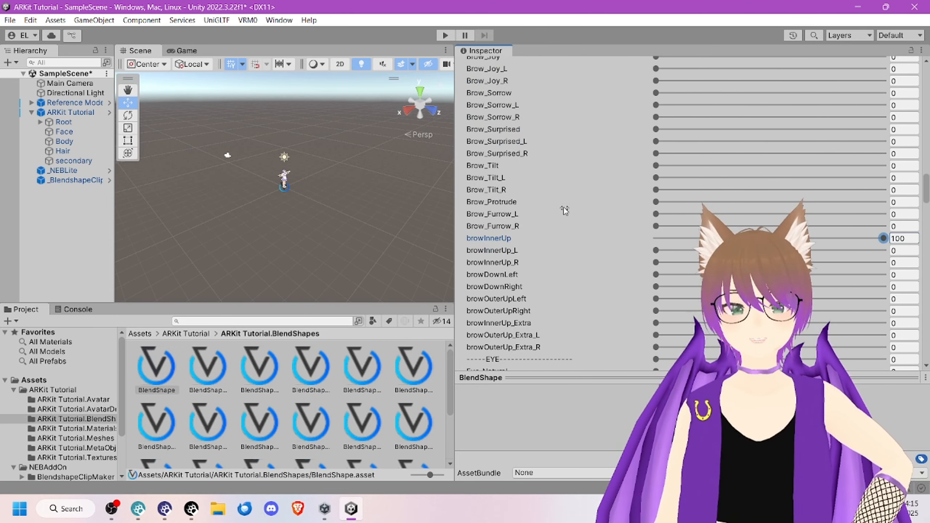
{"action": "scroll", "coordinate": [564, 207], "scroll_direction": "up", "scroll_amount": 10}
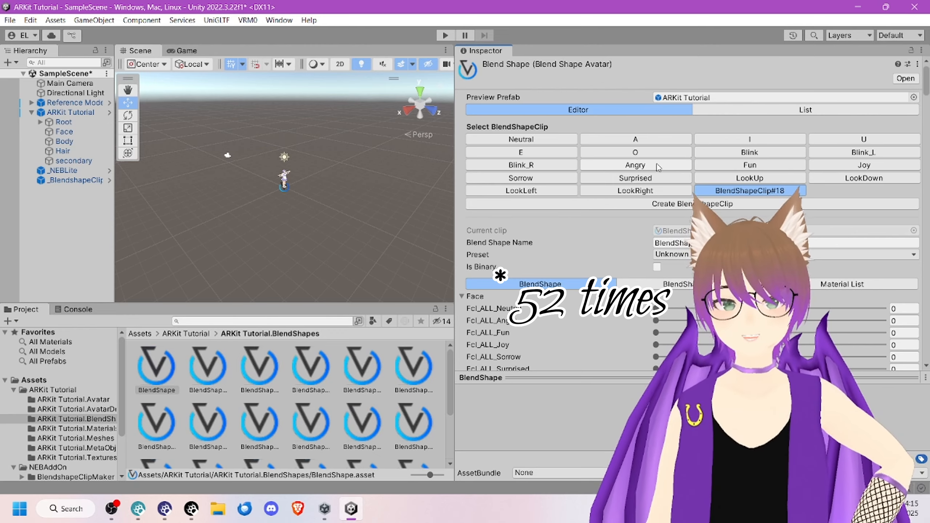
{"action": "left_click", "coordinate": [462, 296]}
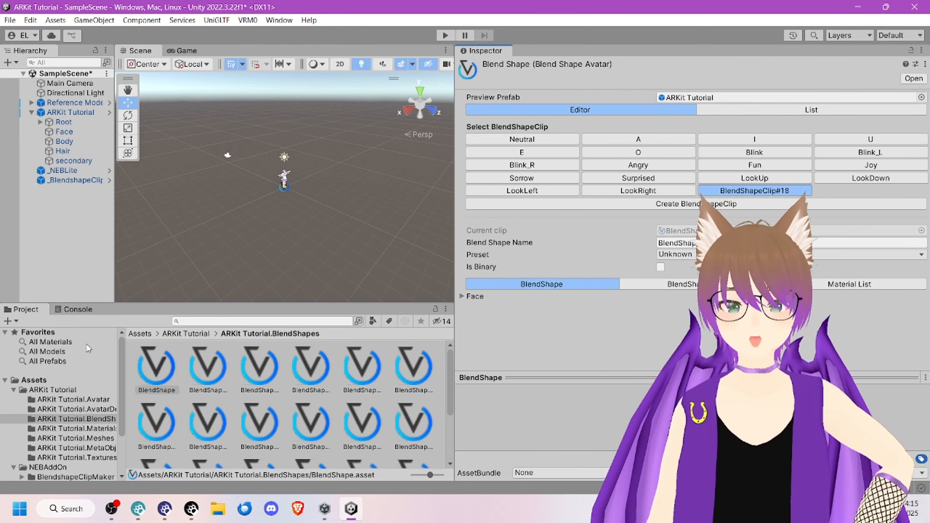
Step: Assign the ARKit Tutorial avatar as the model of _BlendshapeClipMaker and load its blendshapes for clip creation
{"action": "left_click_drag", "start_coordinate": [459, 255], "coordinate": [645, 254]}
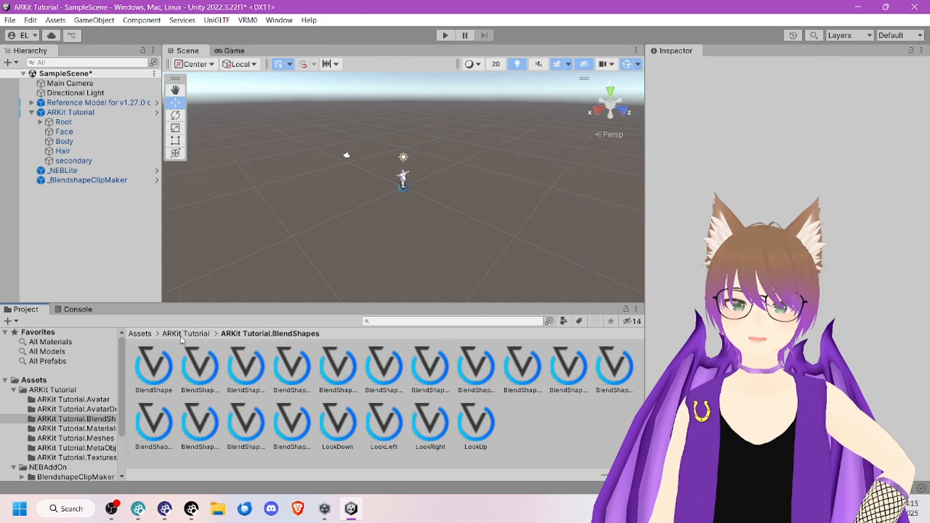
{"action": "left_click", "coordinate": [102, 181]}
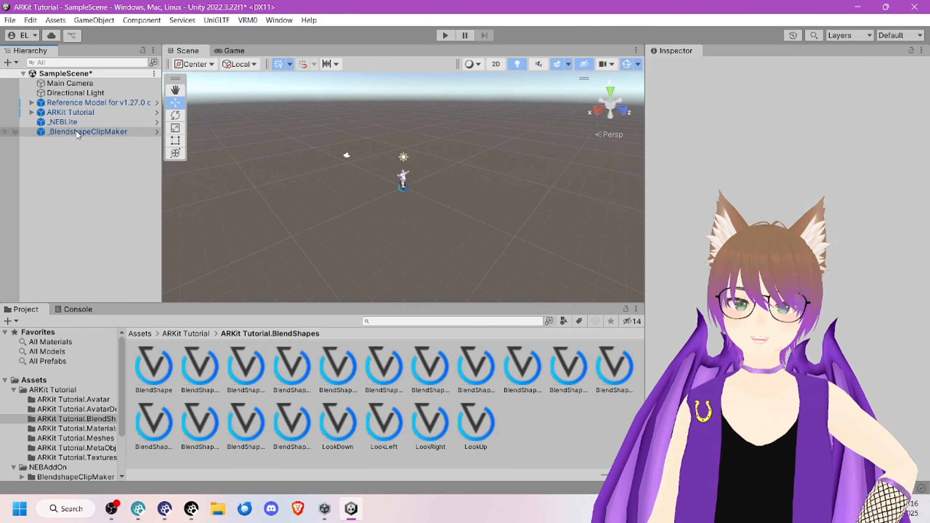
{"action": "left_click", "coordinate": [79, 132]}
{"action": "left_click_drag", "start_coordinate": [78, 114], "coordinate": [723, 195]}
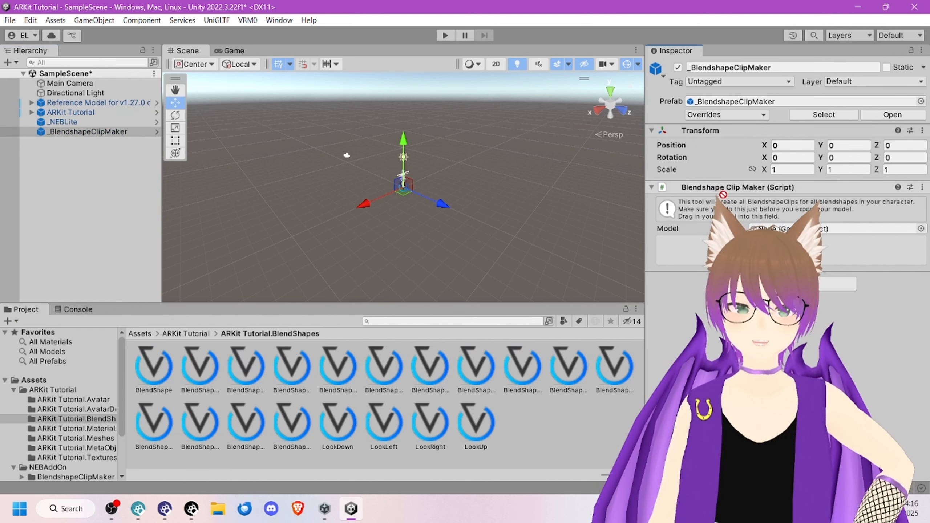
{"action": "left_click_drag", "start_coordinate": [723, 228], "coordinate": [703, 227]}
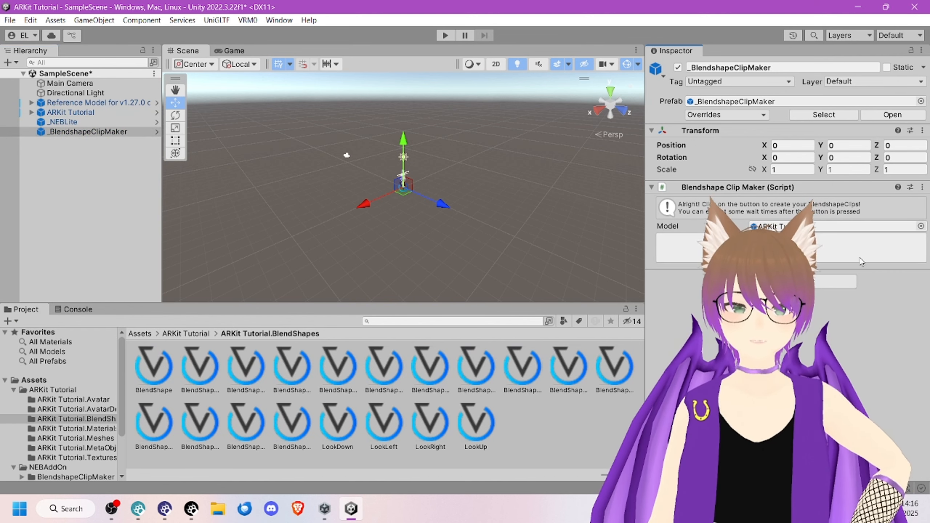
{"action": "left_click", "coordinate": [836, 250]}
Step: Widen the Inspector and review the New Blendshapes checklist of the Blendshape Clip Maker
{"action": "scroll", "coordinate": [694, 319], "scroll_direction": "down", "scroll_amount": 5}
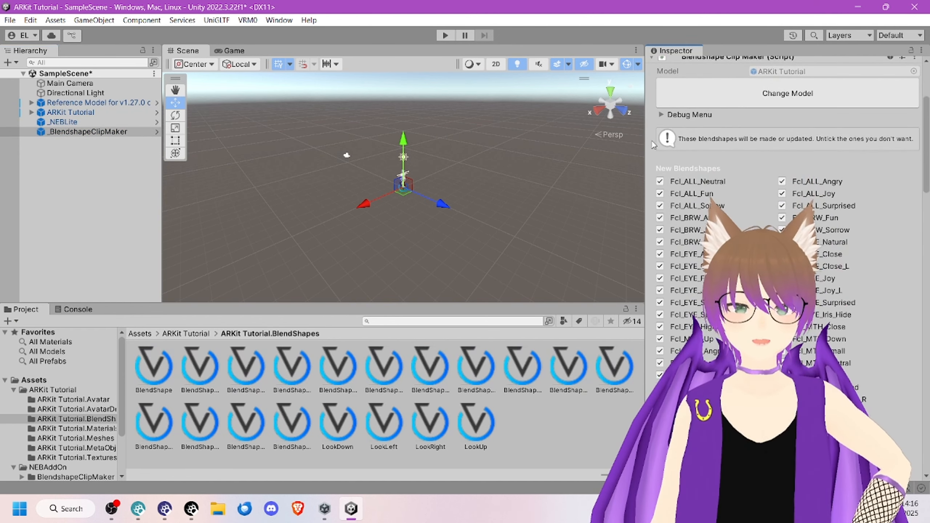
{"action": "scroll", "coordinate": [674, 152], "scroll_direction": "up", "scroll_amount": 5}
{"action": "left_click_drag", "start_coordinate": [645, 132], "coordinate": [454, 141]}
{"action": "scroll", "coordinate": [714, 271], "scroll_direction": "down", "scroll_amount": 7}
{"action": "scroll", "coordinate": [689, 243], "scroll_direction": "down", "scroll_amount": 8}
{"action": "scroll", "coordinate": [689, 243], "scroll_direction": "up", "scroll_amount": 14}
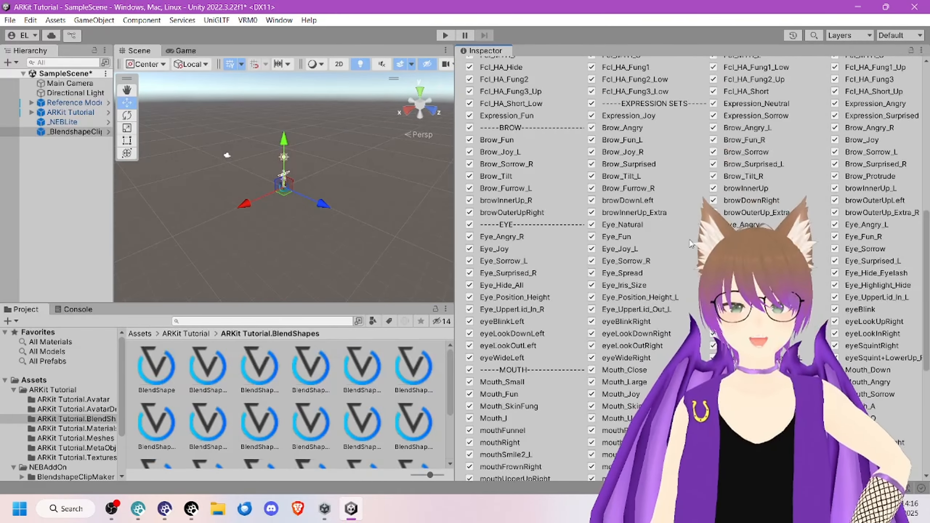
{"action": "scroll", "coordinate": [690, 243], "scroll_direction": "up", "scroll_amount": 3}
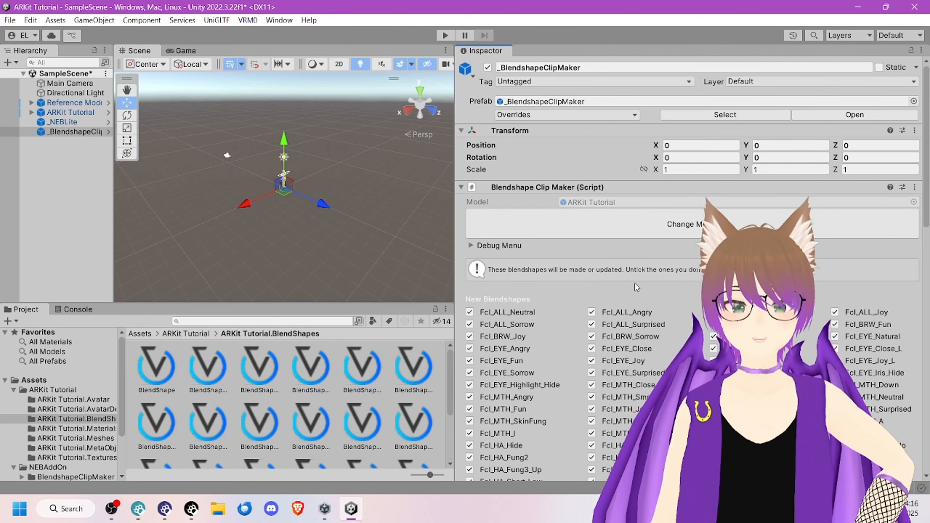
Step: Untick Fcl_ALL_Neutral, Fcl_ALL_Sorrow, Fcl_BRW_Joy, Fcl_EYE_Angry, Fcl_EYE_Fun and Fcl_EYE_Sorrow in the New Blendshapes list
{"action": "scroll", "coordinate": [483, 214], "scroll_direction": "down", "scroll_amount": 12}
{"action": "scroll", "coordinate": [482, 214], "scroll_direction": "up", "scroll_amount": 6}
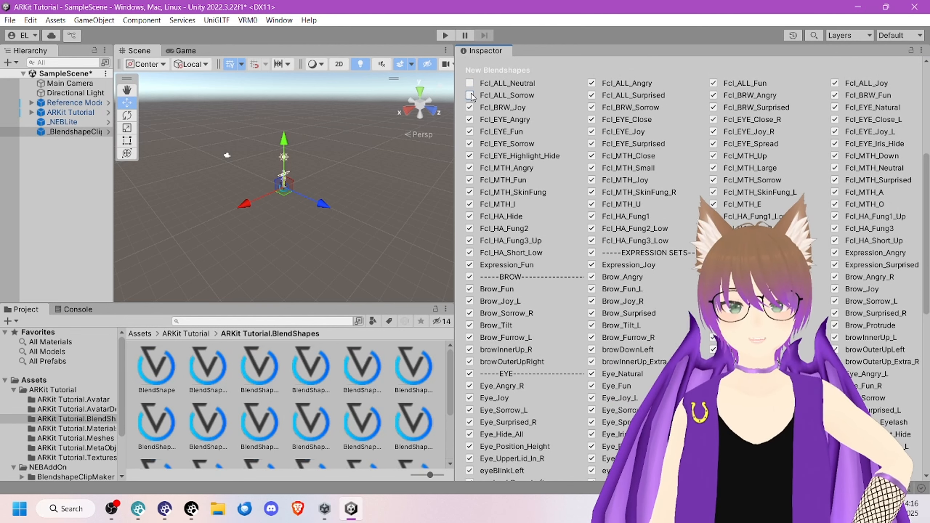
{"action": "left_click", "coordinate": [470, 107]}
{"action": "left_click", "coordinate": [470, 119]}
{"action": "left_click", "coordinate": [469, 131]}
{"action": "left_click", "coordinate": [469, 143]}
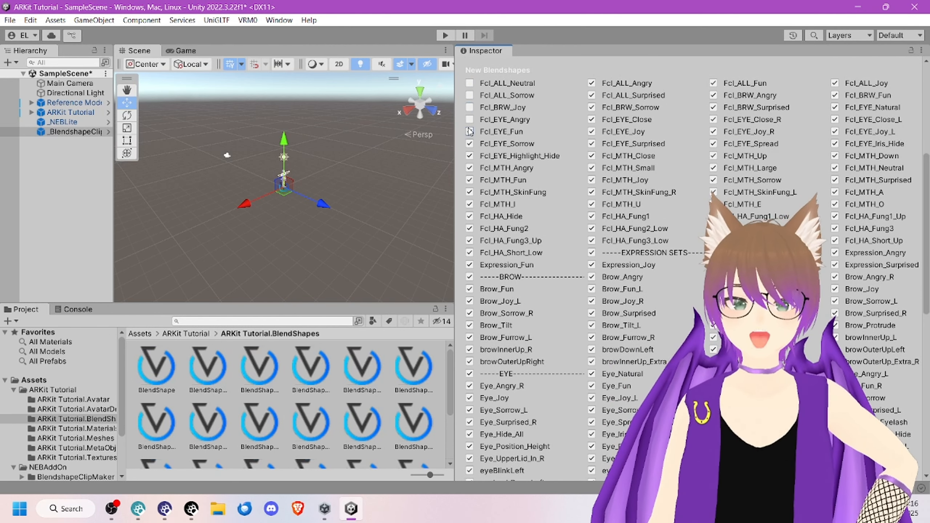
{"action": "scroll", "coordinate": [470, 143], "scroll_direction": "up", "scroll_amount": 5}
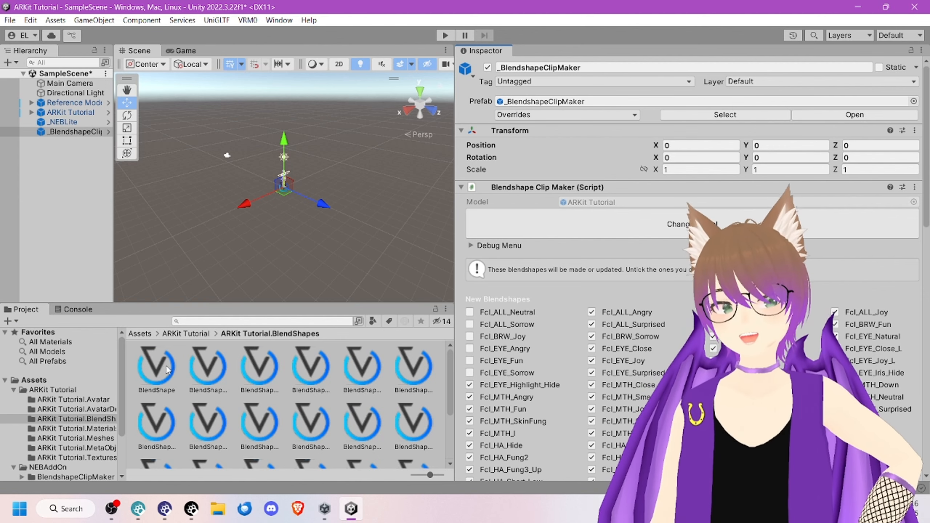
Step: Generate BlendShapeClips for the ARKit Tutorial model with every entry in the New Blendshapes list ticked
{"action": "scroll", "coordinate": [241, 366], "scroll_direction": "down", "scroll_amount": 3}
{"action": "left_click", "coordinate": [211, 321]}
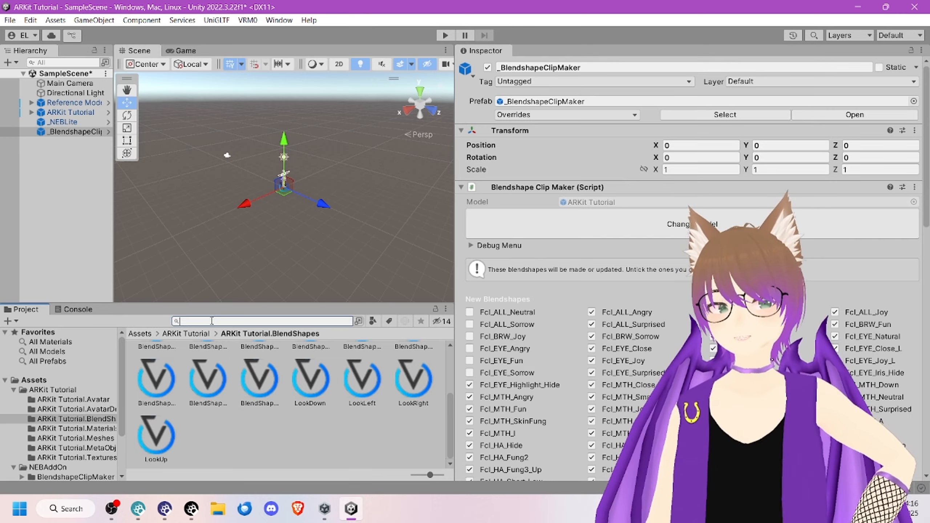
{"action": "scroll", "coordinate": [675, 325], "scroll_direction": "down", "scroll_amount": 10}
{"action": "scroll", "coordinate": [675, 325], "scroll_direction": "down", "scroll_amount": 3}
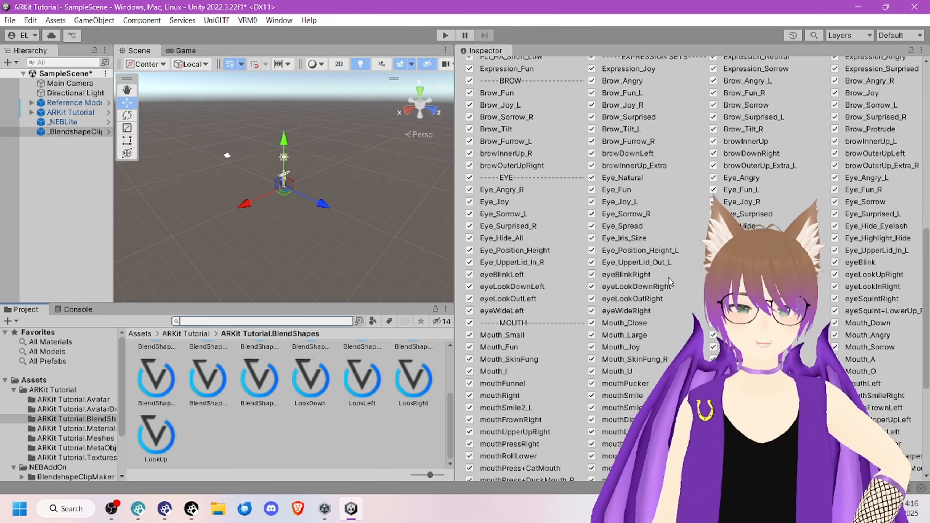
{"action": "scroll", "coordinate": [668, 278], "scroll_direction": "up", "scroll_amount": 15}
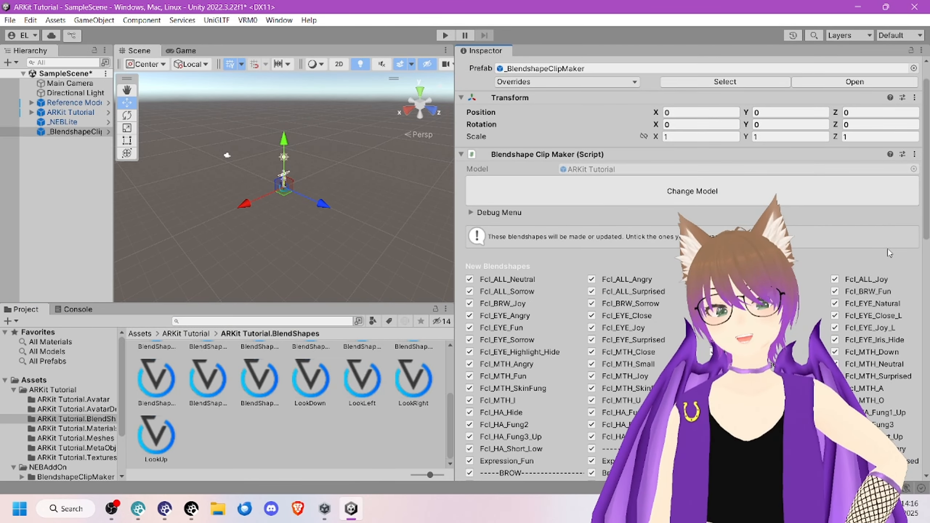
{"action": "scroll", "coordinate": [879, 238], "scroll_direction": "down", "scroll_amount": 12}
{"action": "scroll", "coordinate": [851, 193], "scroll_direction": "down", "scroll_amount": 3}
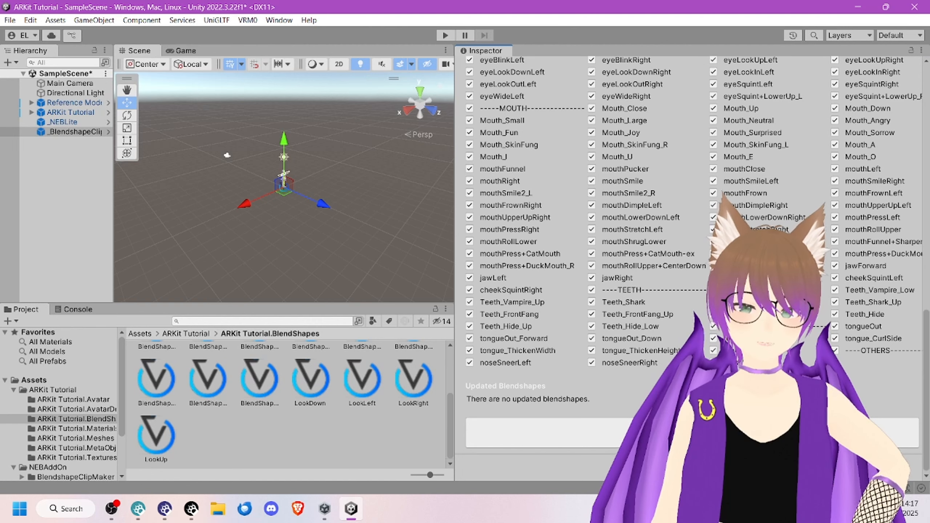
{"action": "left_click", "coordinate": [497, 425]}
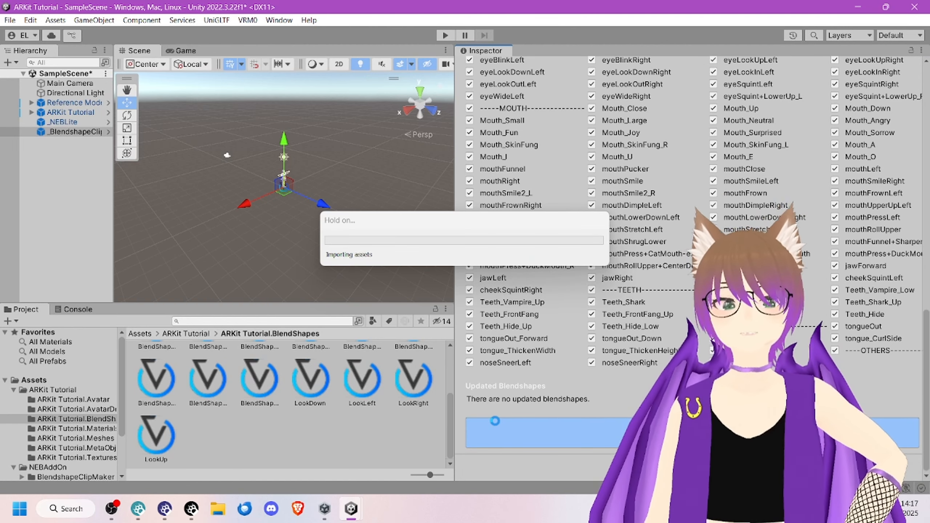
{"action": "left_click", "coordinate": [541, 277]}
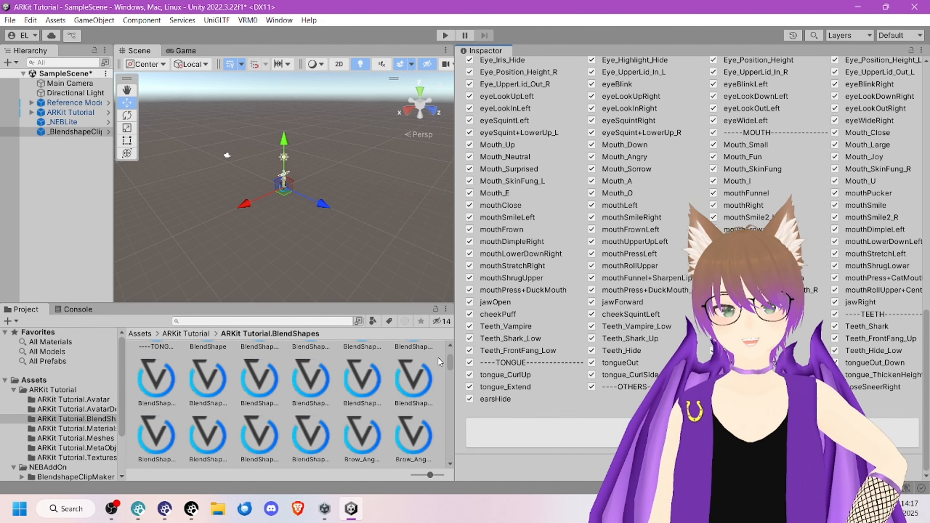
Step: Look through the generated clip assets in the ARKit Tutorial.BlendShapes folder and narrow the Inspector to give them more room
{"action": "scroll", "coordinate": [292, 378], "scroll_direction": "down", "scroll_amount": 2}
{"action": "scroll", "coordinate": [333, 357], "scroll_direction": "down", "scroll_amount": 10}
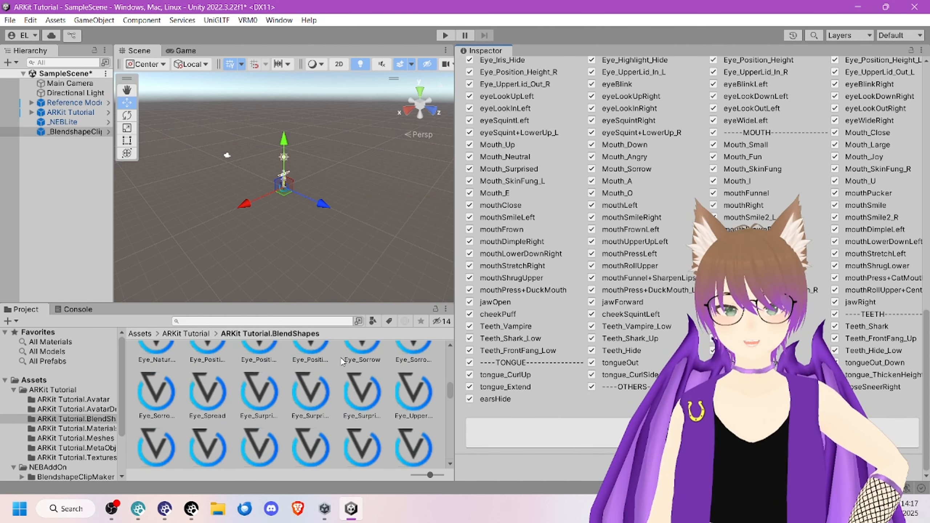
{"action": "scroll", "coordinate": [368, 368], "scroll_direction": "down", "scroll_amount": 3}
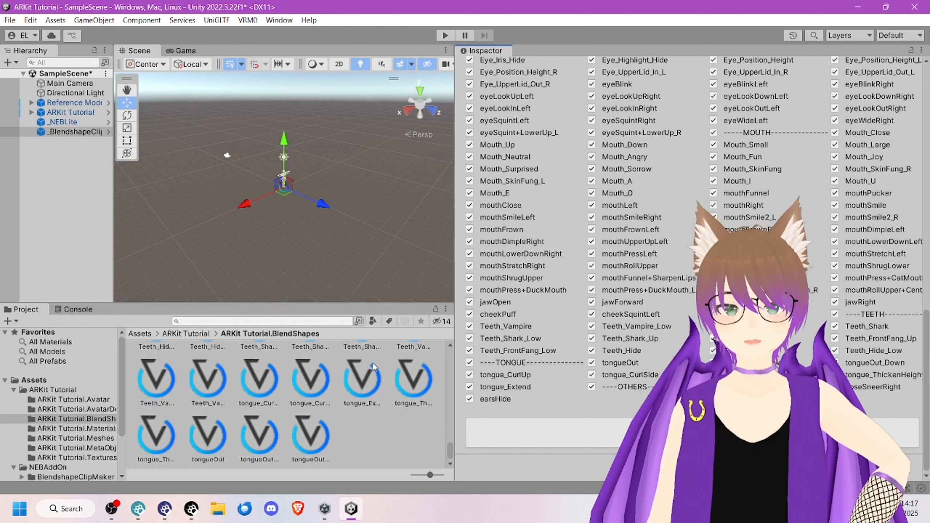
{"action": "left_click_drag", "start_coordinate": [457, 320], "coordinate": [821, 320]}
{"action": "scroll", "coordinate": [440, 375], "scroll_direction": "up", "scroll_amount": 10}
{"action": "scroll", "coordinate": [440, 378], "scroll_direction": "up", "scroll_amount": 5}
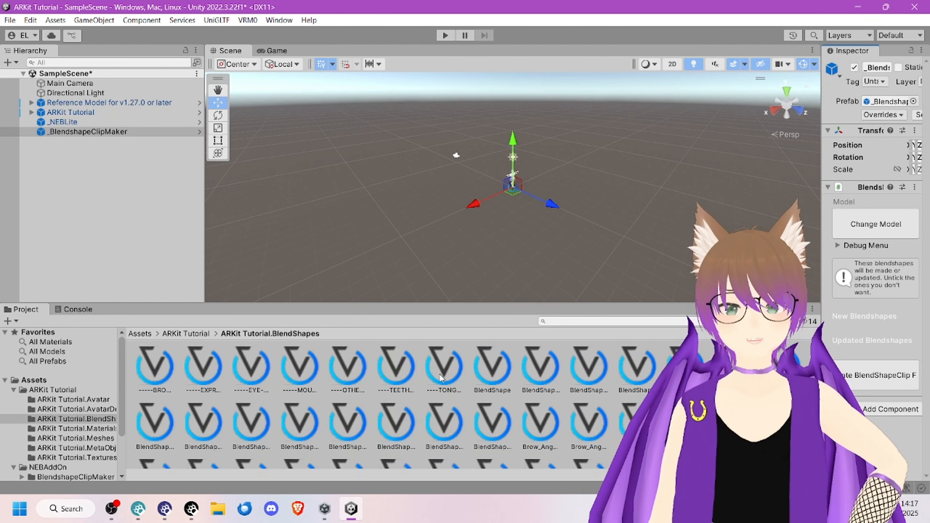
Step: Select the BlendShape avatar asset, widen the Inspector and look through its list of BlendShapeClips
{"action": "left_click", "coordinate": [505, 355]}
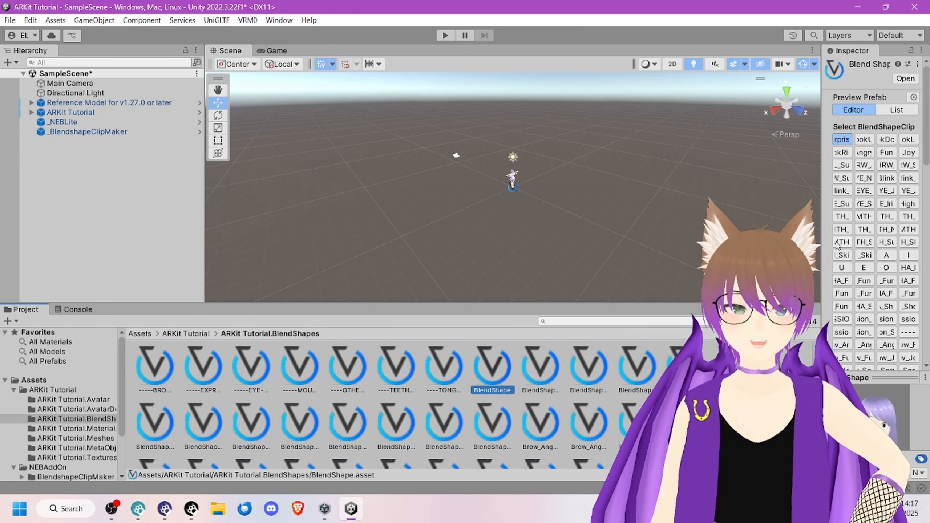
{"action": "left_click_drag", "start_coordinate": [824, 233], "coordinate": [435, 234]}
{"action": "scroll", "coordinate": [621, 232], "scroll_direction": "down", "scroll_amount": 15}
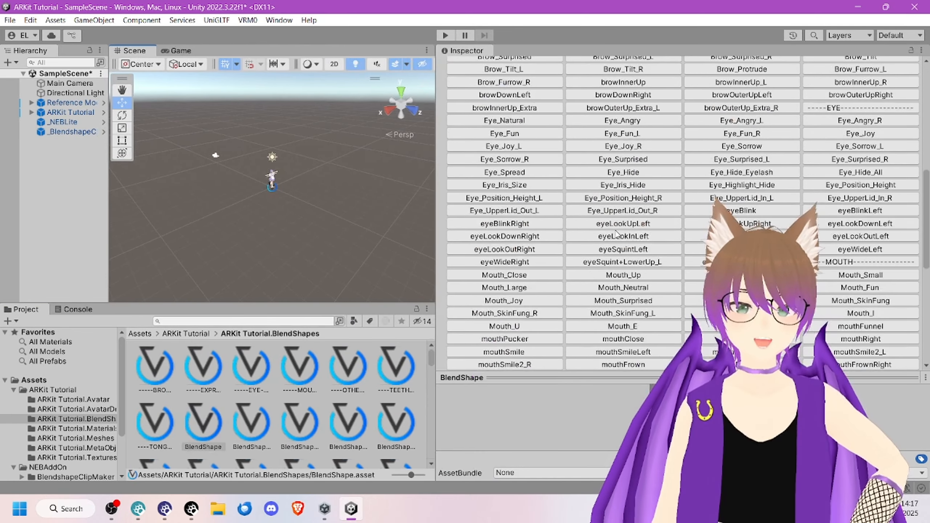
{"action": "scroll", "coordinate": [621, 233], "scroll_direction": "up", "scroll_amount": 15}
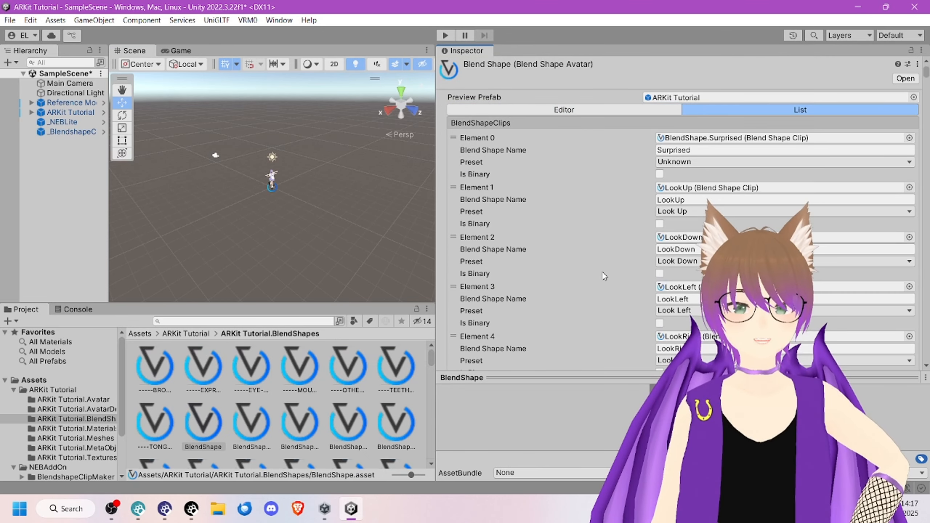
Step: Move the Fcl_EYE_Natural clip to the start of the avatar's BlendShapeClips list
{"action": "scroll", "coordinate": [596, 257], "scroll_direction": "down", "scroll_amount": 10}
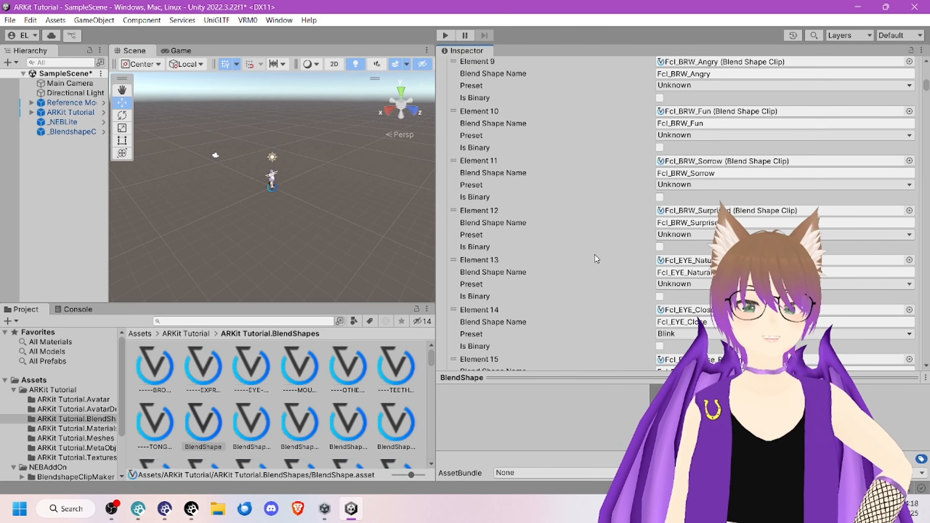
{"action": "scroll", "coordinate": [557, 258], "scroll_direction": "up", "scroll_amount": 5}
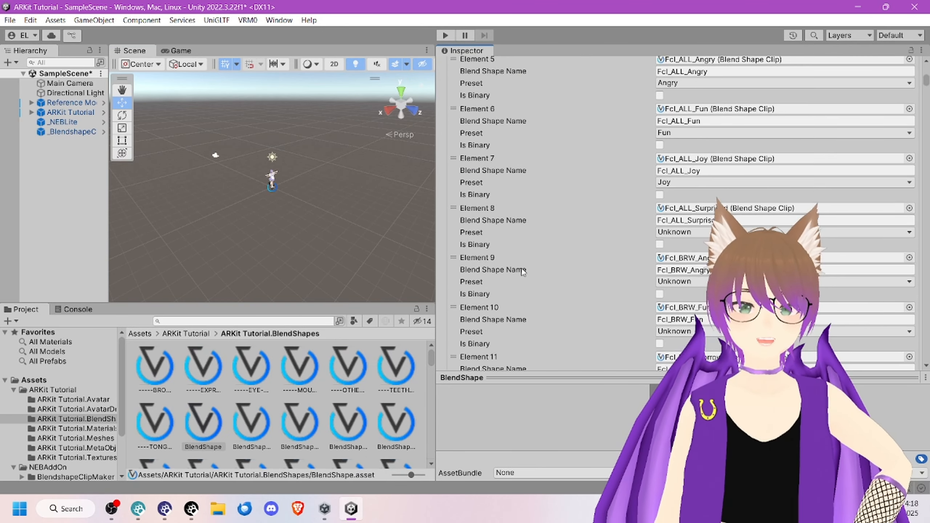
{"action": "scroll", "coordinate": [494, 225], "scroll_direction": "down", "scroll_amount": 5}
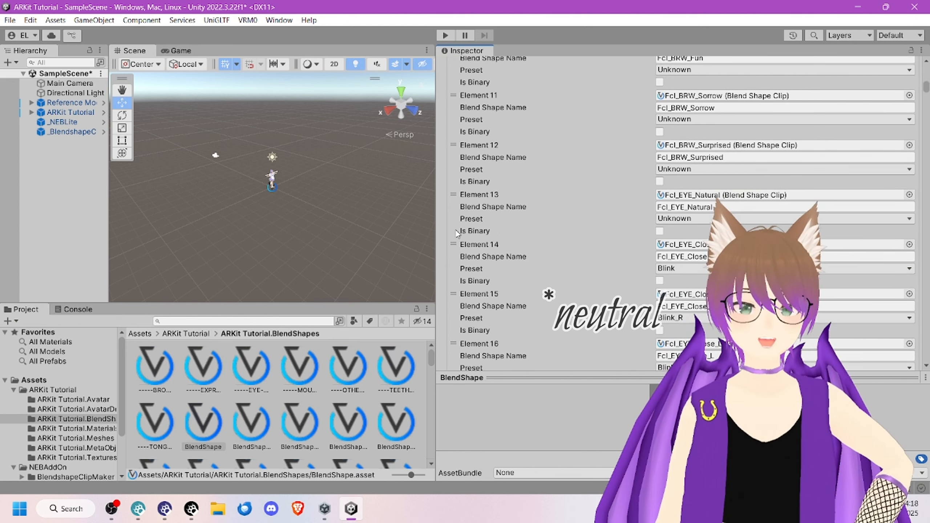
{"action": "left_click_drag", "start_coordinate": [474, 213], "coordinate": [513, 145]}
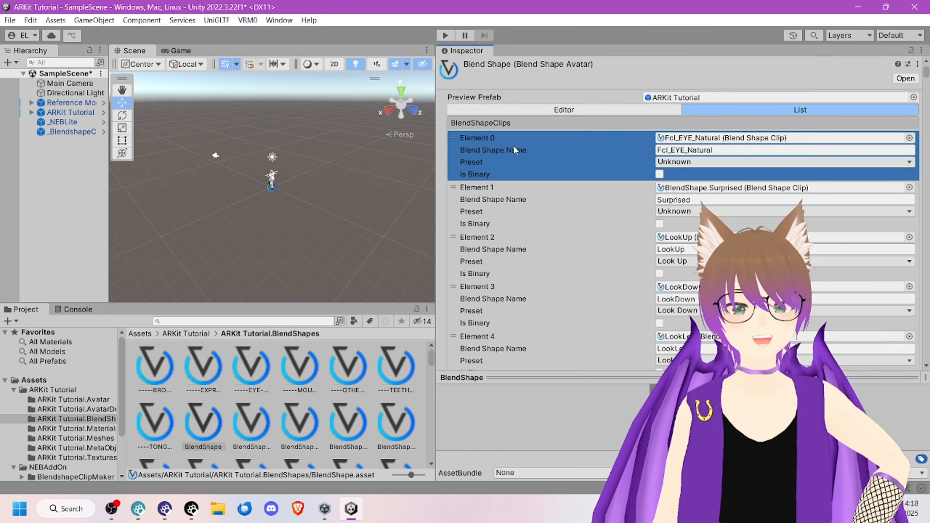
Step: Check the clip order in the Select BlendShapeClip grid, then look through the entries of the BlendShapeClips list
{"action": "left_click", "coordinate": [549, 111]}
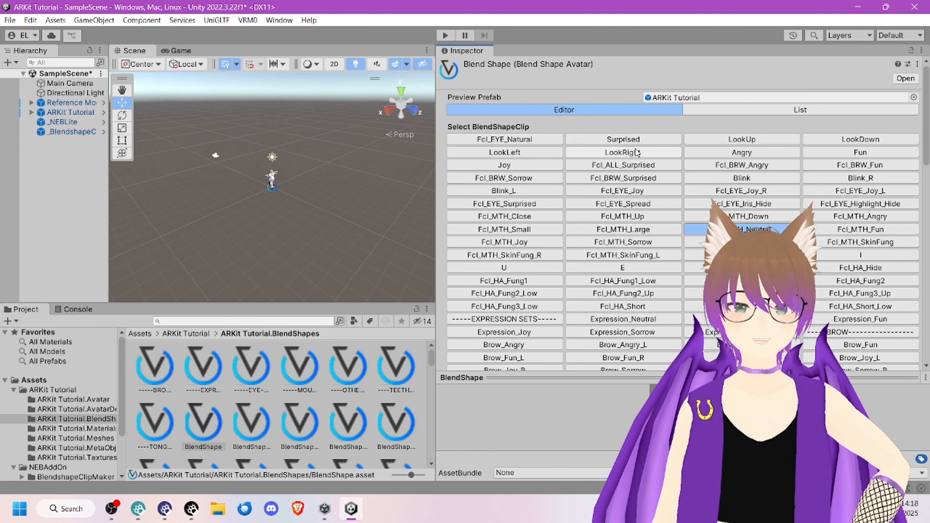
{"action": "scroll", "coordinate": [822, 279], "scroll_direction": "down", "scroll_amount": 15}
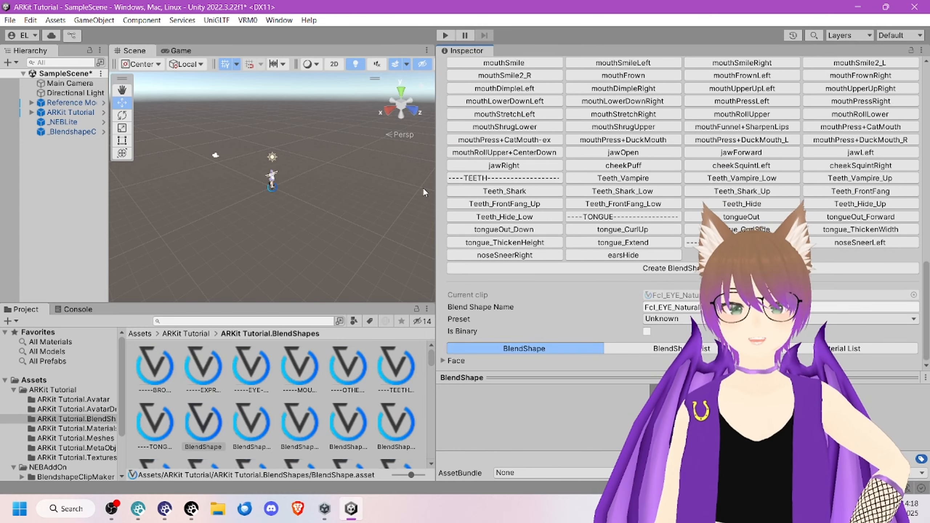
{"action": "scroll", "coordinate": [569, 187], "scroll_direction": "up", "scroll_amount": 15}
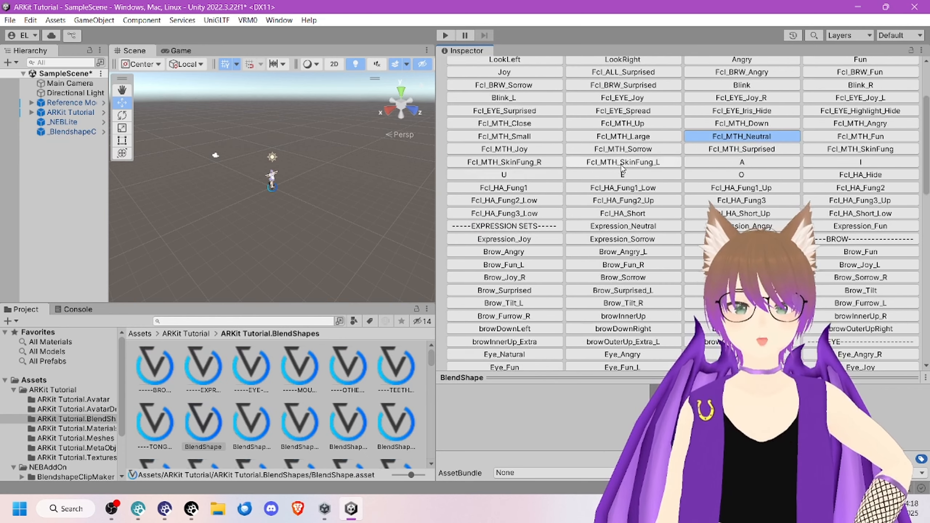
{"action": "left_click", "coordinate": [677, 204]}
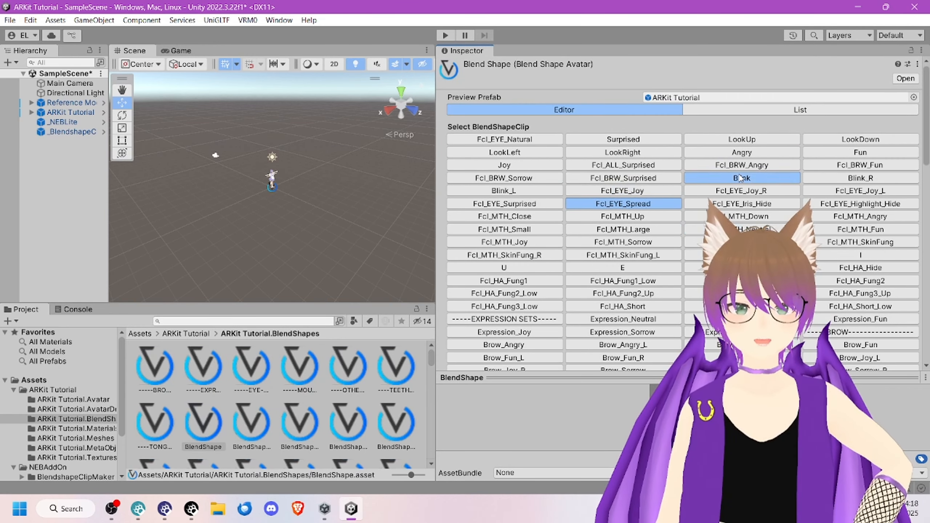
{"action": "left_click", "coordinate": [791, 111]}
{"action": "scroll", "coordinate": [572, 214], "scroll_direction": "down", "scroll_amount": 10}
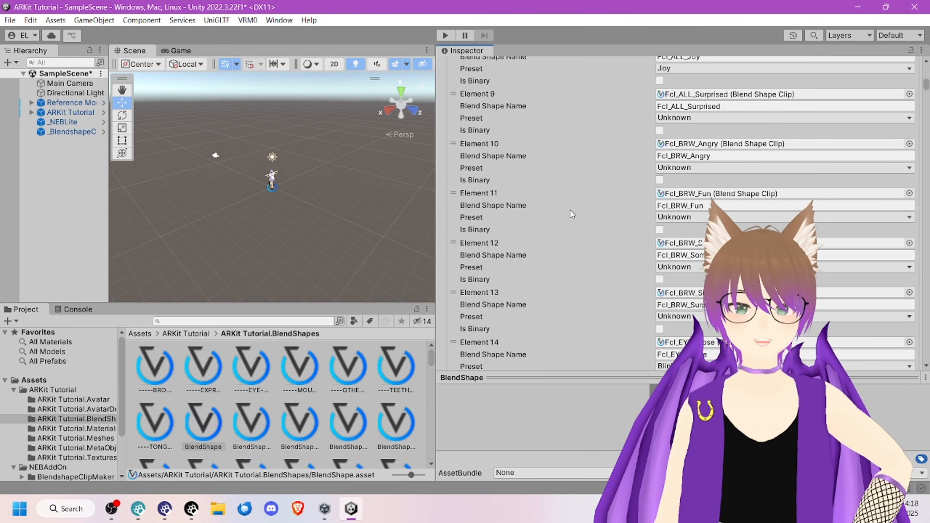
{"action": "left_click", "coordinate": [553, 176]}
{"action": "right_click", "coordinate": [557, 149]}
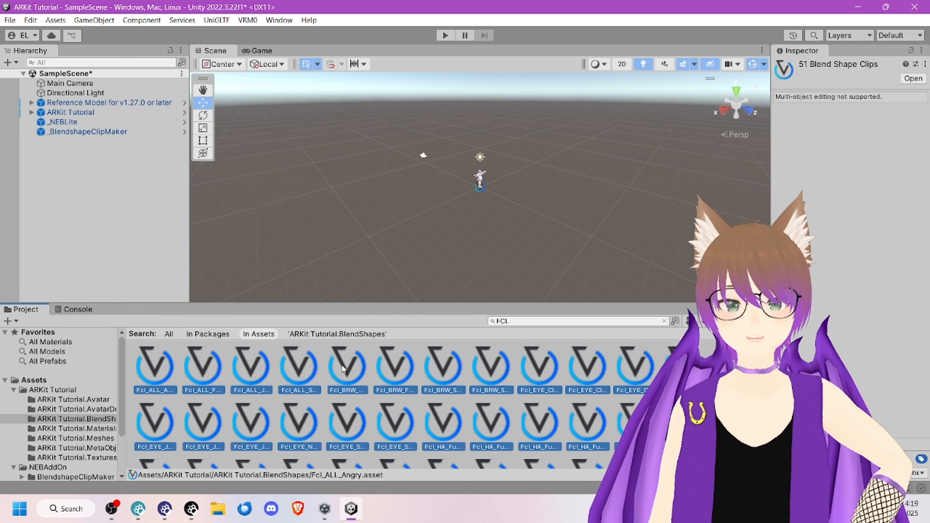
Step: Delete every clip asset matching the FCL search except the four Fcl_ALL clips, and clear the search filter
{"action": "left_click", "coordinate": [341, 365]}
{"action": "scroll", "coordinate": [365, 366], "scroll_direction": "down", "scroll_amount": 3}
{"action": "key", "text": "ctrl+a"}
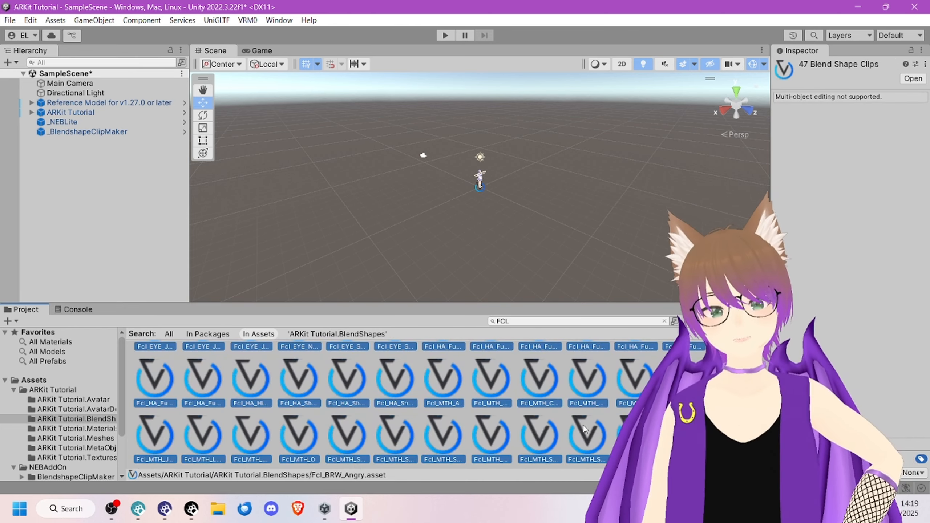
{"action": "key", "text": "Delete"}
{"action": "key", "text": "Escape"}
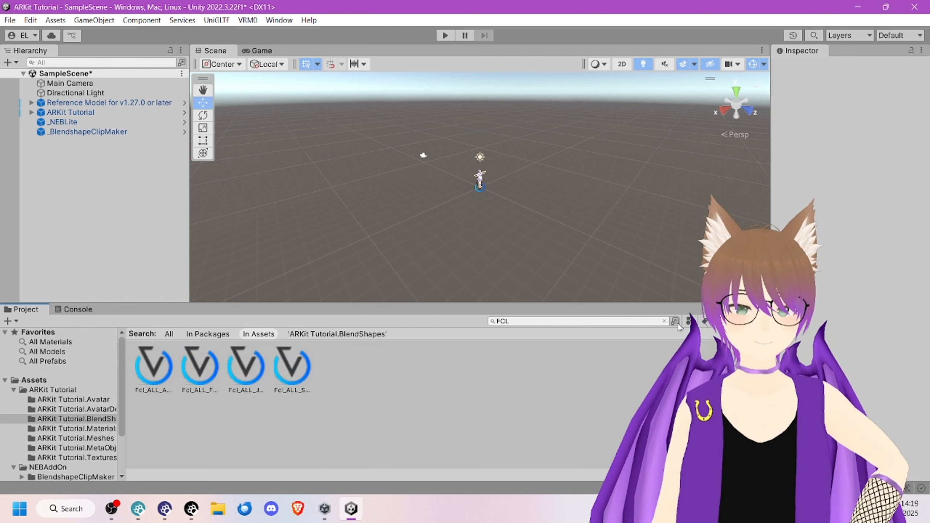
{"action": "left_click", "coordinate": [664, 321]}
Step: Select the BlendShape avatar asset, widen the Inspector and examine its clip grid for null entries
{"action": "left_click", "coordinate": [155, 370]}
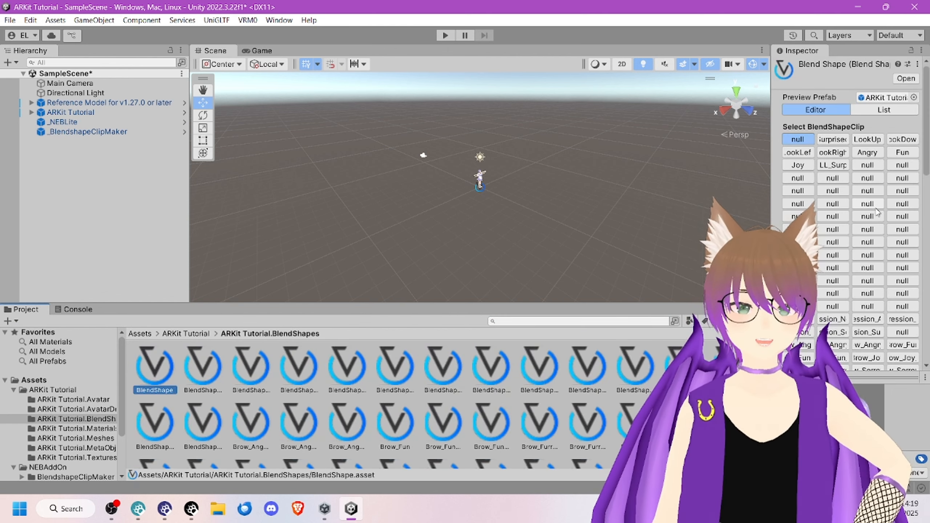
{"action": "left_click_drag", "start_coordinate": [769, 188], "coordinate": [320, 188]}
{"action": "scroll", "coordinate": [662, 201], "scroll_direction": "down", "scroll_amount": 5}
{"action": "scroll", "coordinate": [483, 199], "scroll_direction": "up", "scroll_amount": 5}
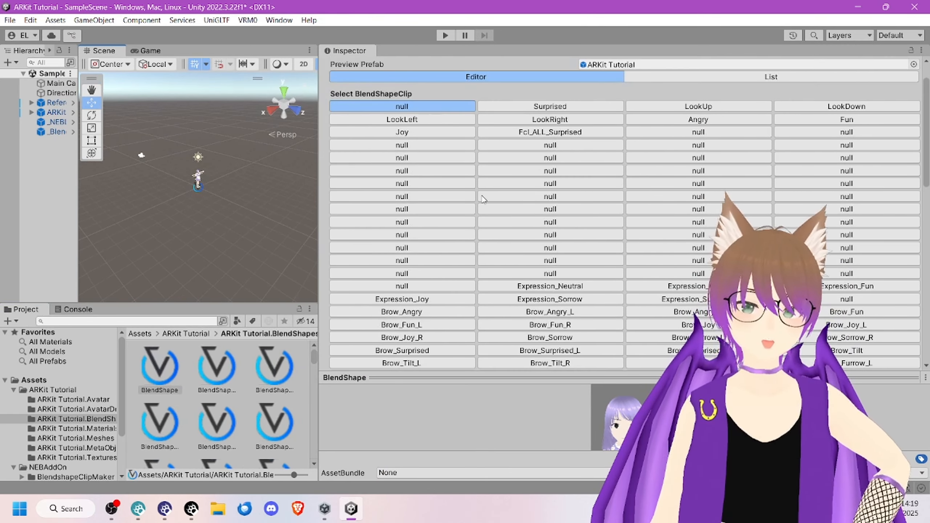
{"action": "left_click", "coordinate": [533, 285]}
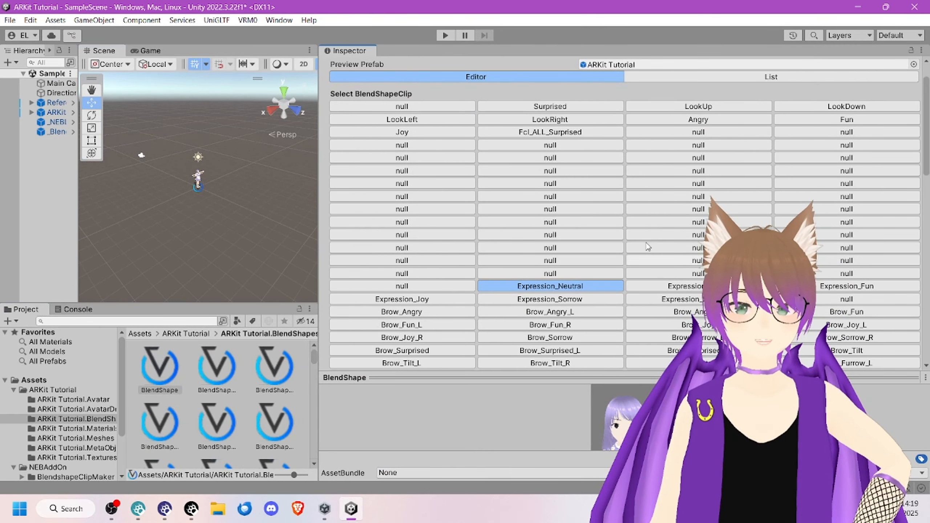
{"action": "left_click", "coordinate": [550, 209]}
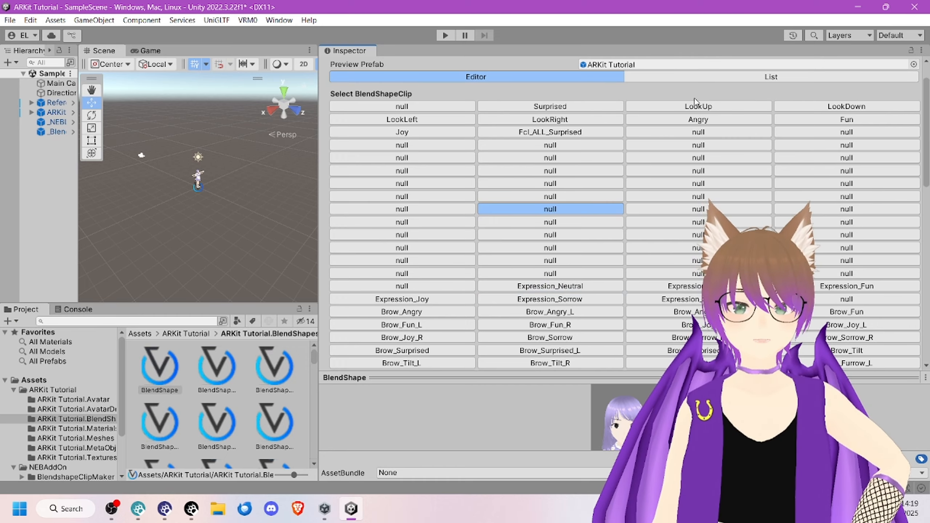
{"action": "scroll", "coordinate": [696, 106], "scroll_direction": "down", "scroll_amount": 8}
{"action": "scroll", "coordinate": [747, 114], "scroll_direction": "up", "scroll_amount": 10}
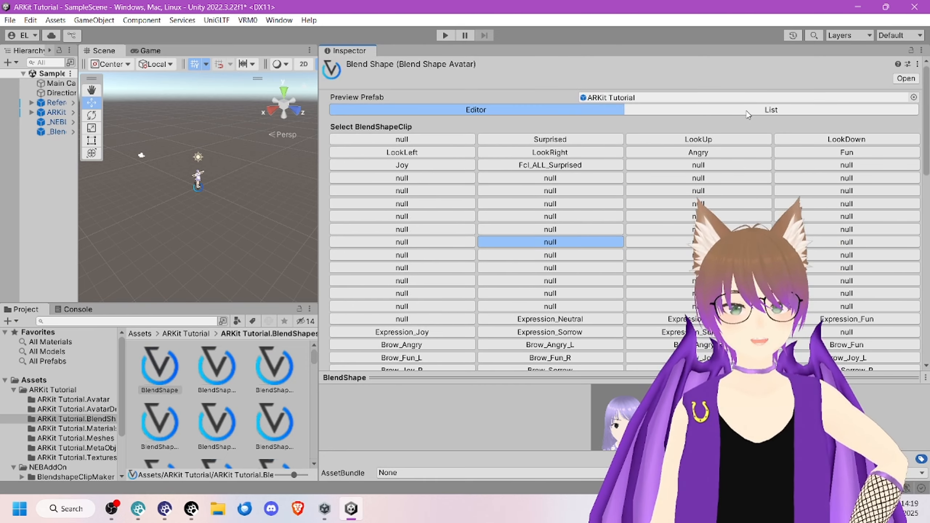
Step: Examine the avatar's BlendShapeClips list for elements whose clip is missing
{"action": "left_click", "coordinate": [747, 114]}
{"action": "scroll", "coordinate": [536, 223], "scroll_direction": "down", "scroll_amount": 5}
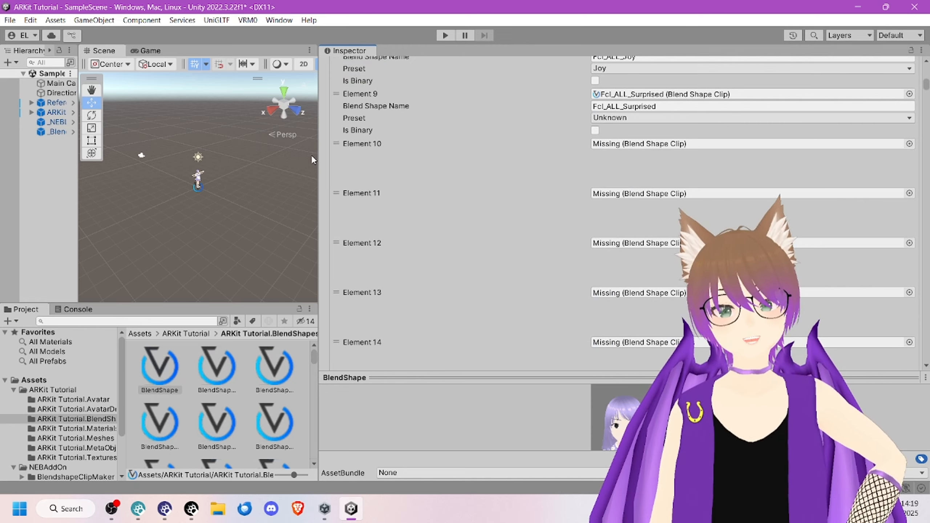
{"action": "left_click", "coordinate": [595, 224]}
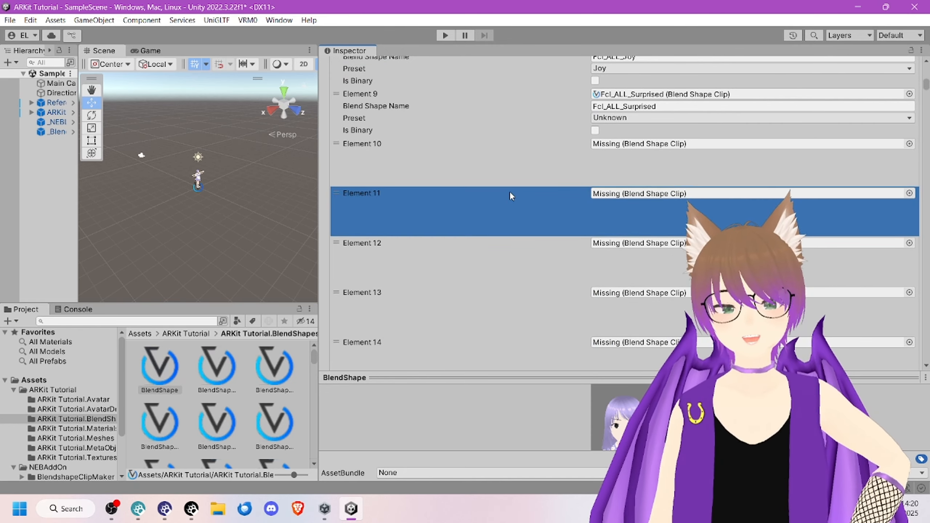
{"action": "left_click", "coordinate": [641, 165]}
{"action": "scroll", "coordinate": [424, 237], "scroll_direction": "up", "scroll_amount": 10}
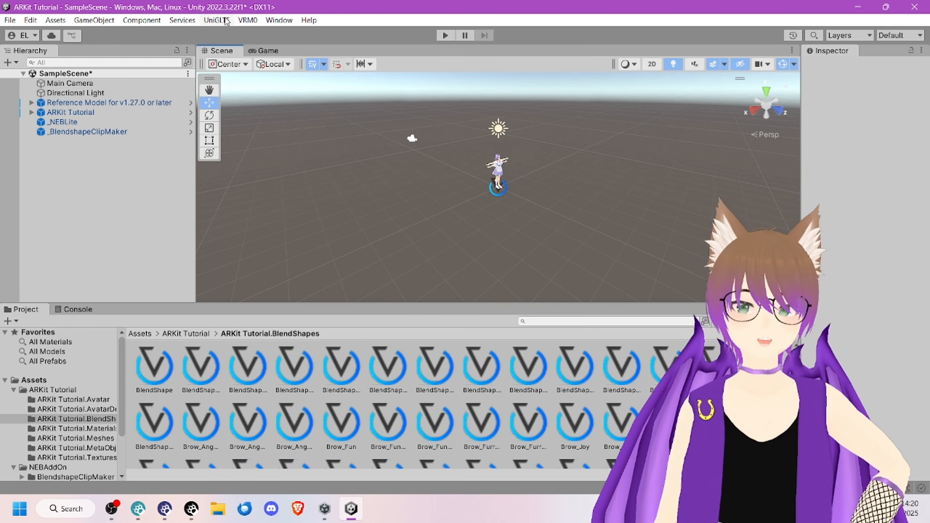
Step: Remove the missing clip at Element 0 from the BlendShape avatar's list and select the missing entry at Element 9
{"action": "left_click", "coordinate": [154, 366]}
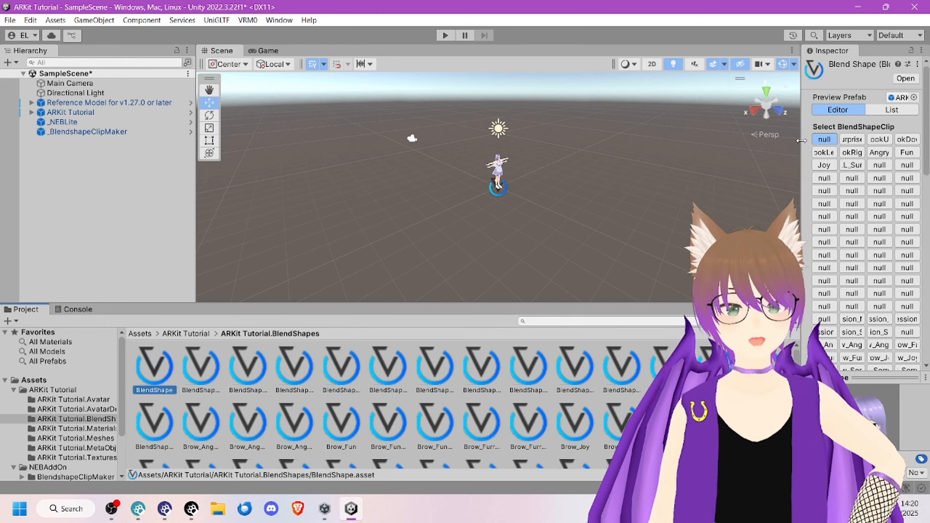
{"action": "left_click_drag", "start_coordinate": [803, 145], "coordinate": [495, 146]}
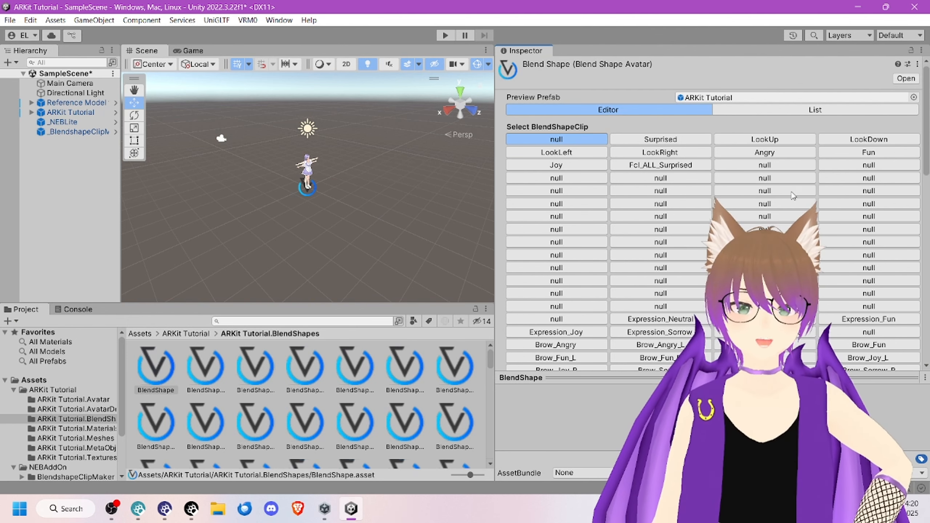
{"action": "left_click", "coordinate": [802, 111]}
{"action": "left_click", "coordinate": [666, 158]}
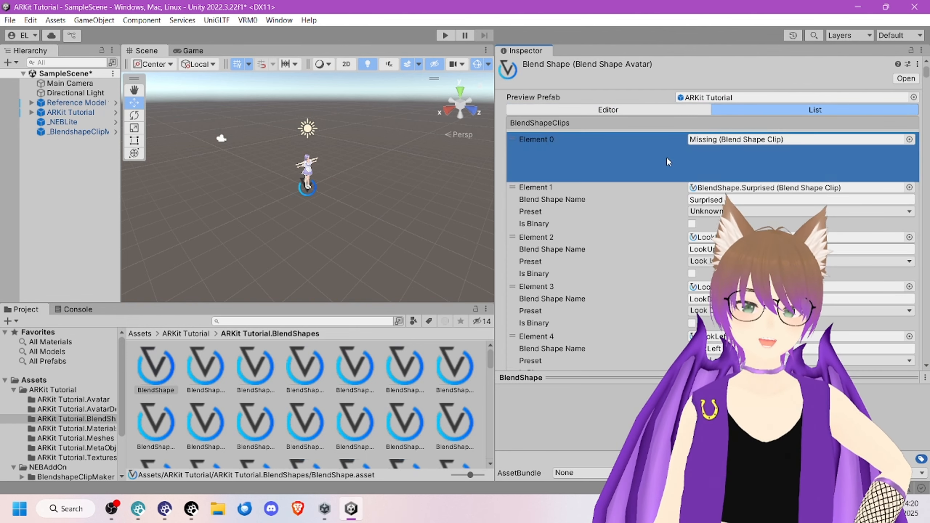
{"action": "key", "text": "Delete"}
{"action": "scroll", "coordinate": [717, 171], "scroll_direction": "down", "scroll_amount": 3}
{"action": "scroll", "coordinate": [716, 171], "scroll_direction": "down", "scroll_amount": 5}
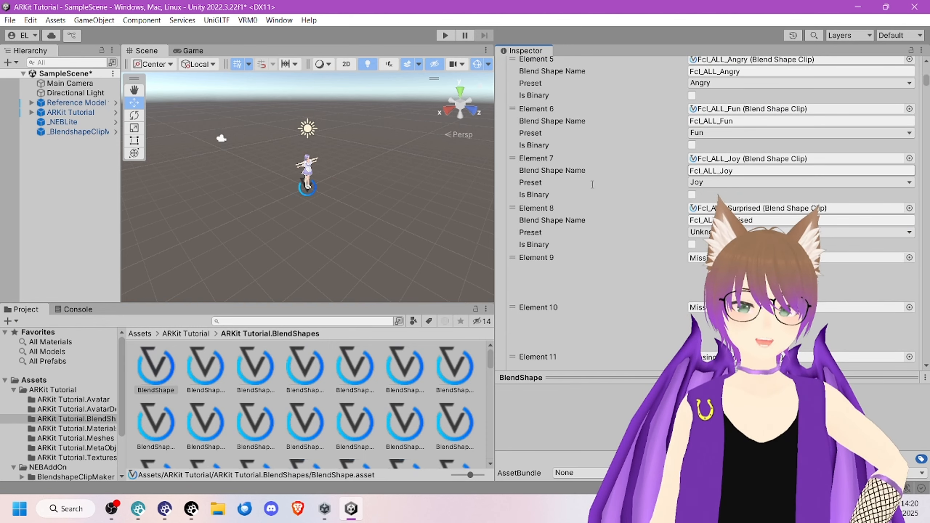
{"action": "left_click", "coordinate": [694, 277]}
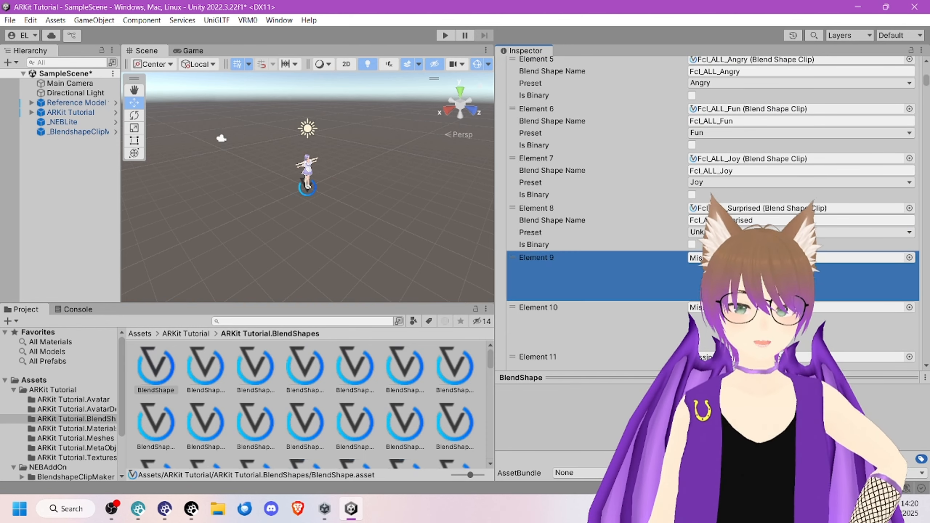
{"action": "scroll", "coordinate": [691, 261], "scroll_direction": "down", "scroll_amount": 6}
Step: Read the NEB Reminder about exporting the modified VRM model before closing Unity
{"action": "left_click", "coordinate": [291, 410]}
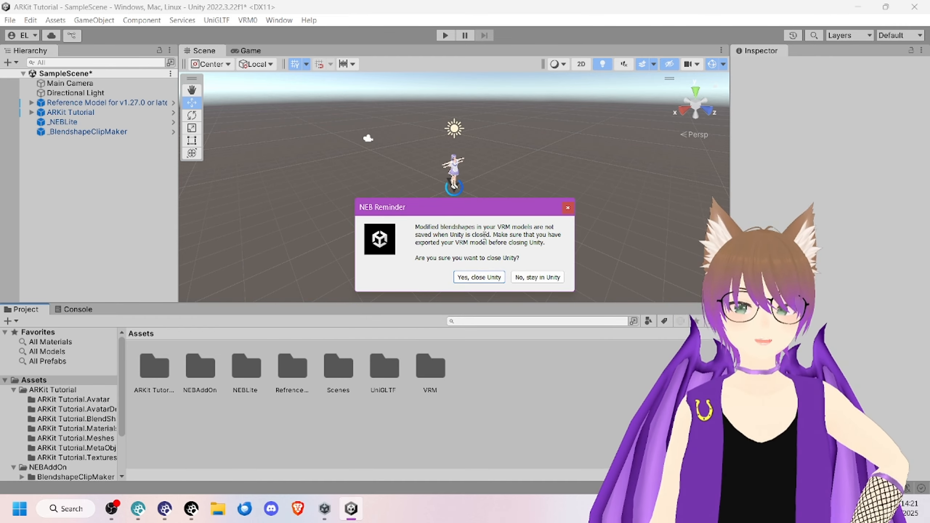
{"action": "left_click_drag", "start_coordinate": [491, 236], "coordinate": [427, 227]}
{"action": "left_click", "coordinate": [466, 234]}
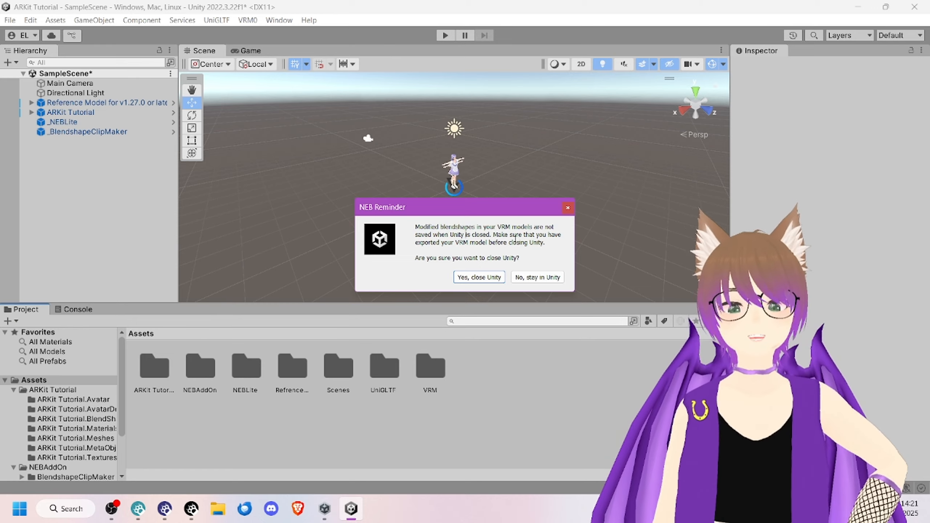